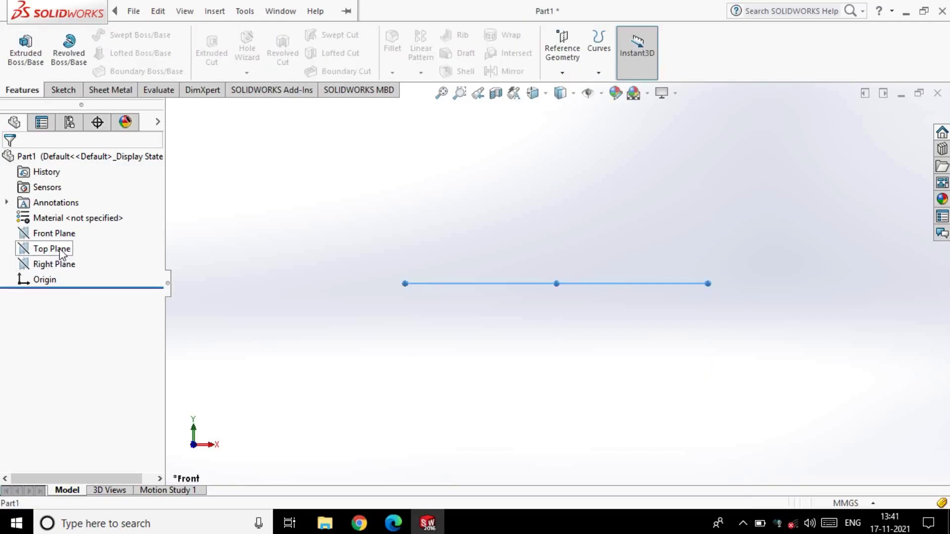
# Sketch a 30 mm diameter circle at the origin on the Top Plane.
pyautogui.click(52, 249)
pyautogui.click(69, 232)
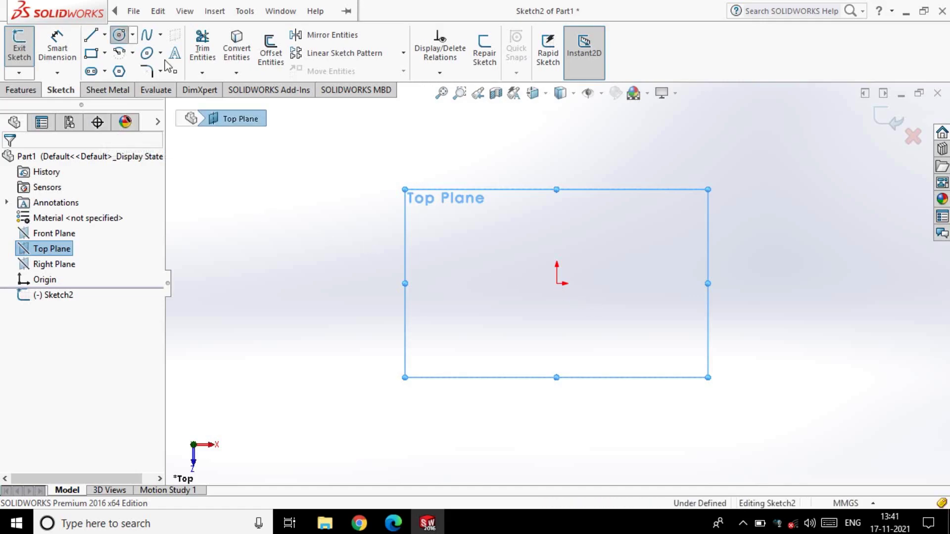
pyautogui.click(557, 283)
pyautogui.click(645, 246)
pyautogui.press('Escape')
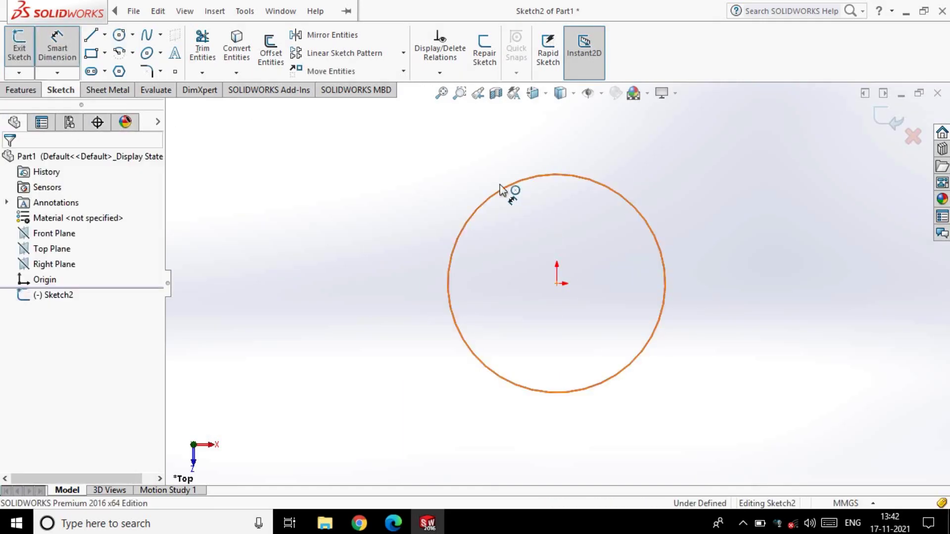
pyautogui.click(501, 189)
pyautogui.click(349, 269)
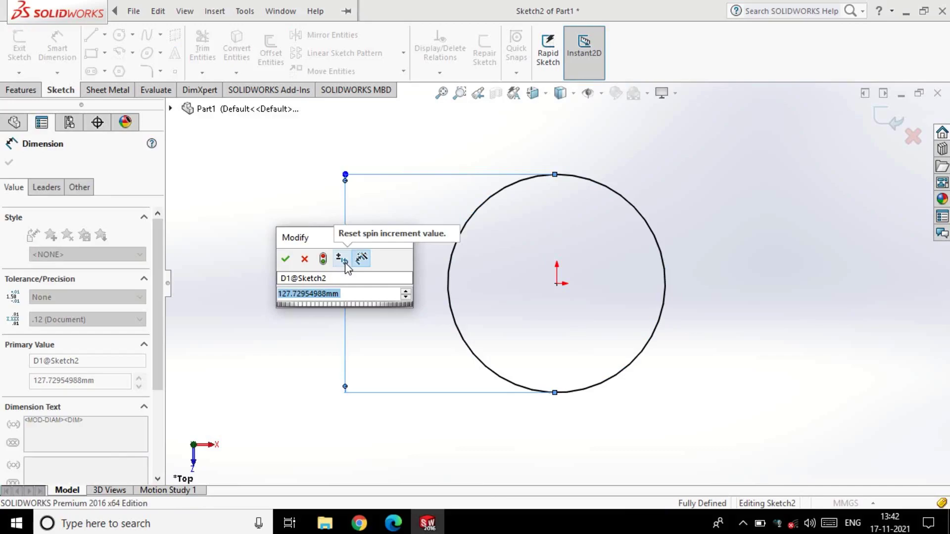
pyautogui.write('30')
pyautogui.press('Return')
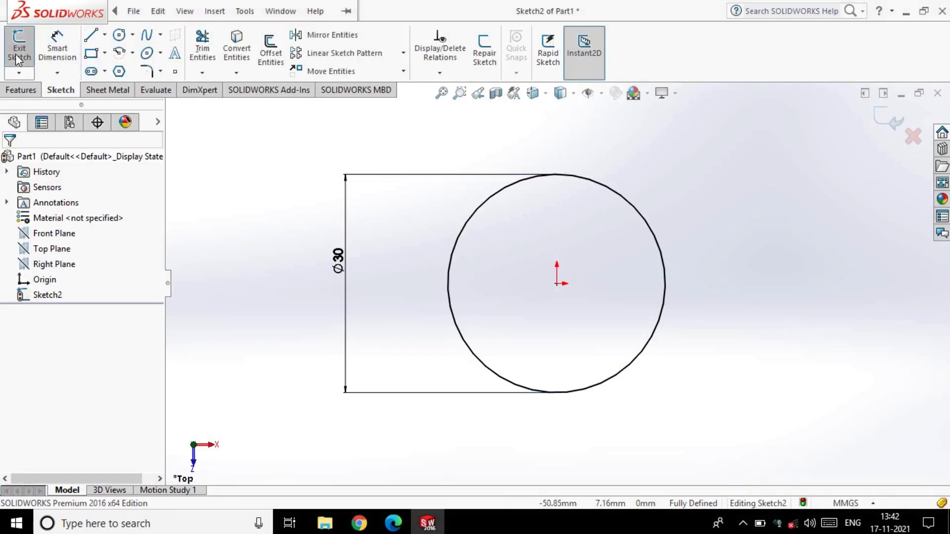
pyautogui.click(19, 60)
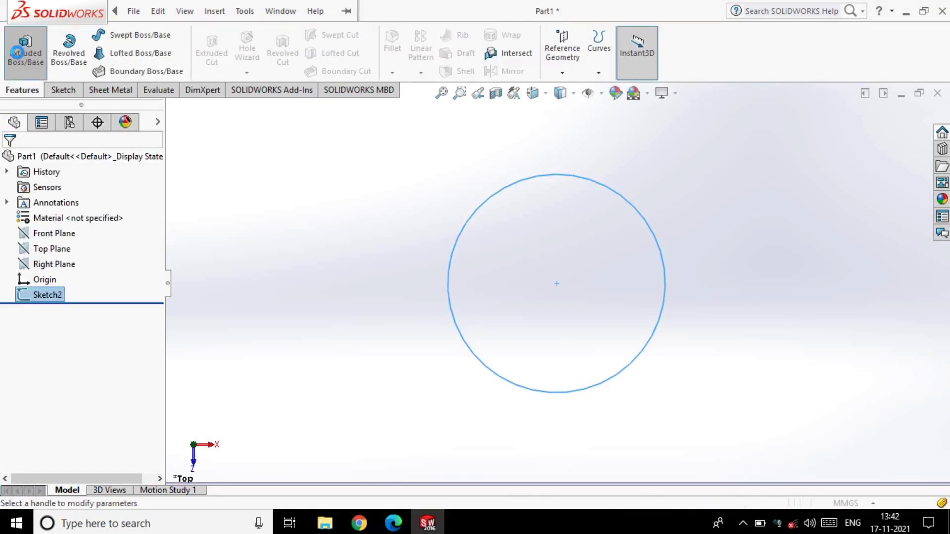
# Extrude the circle 300 mm into a cylindrical rod.
pyautogui.click(17, 52)
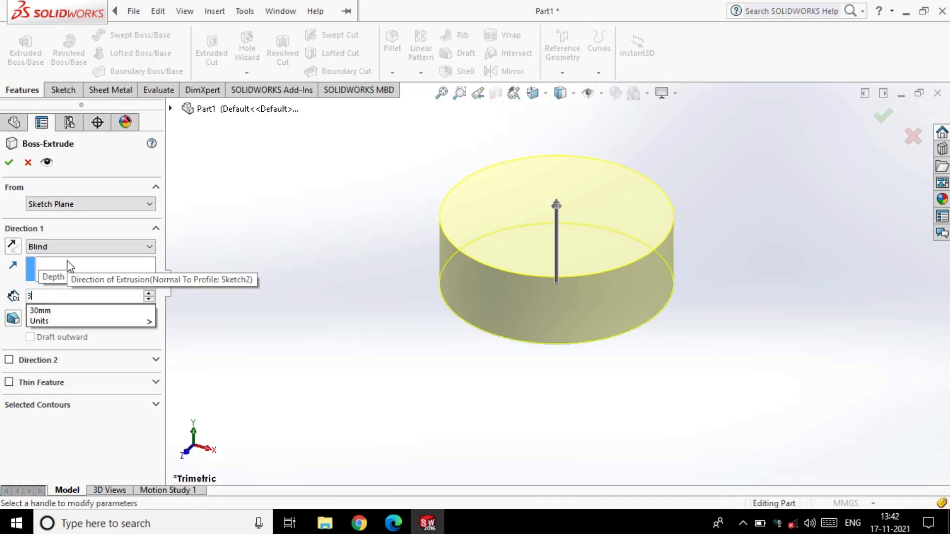
pyautogui.write('300')
pyautogui.press('Return')
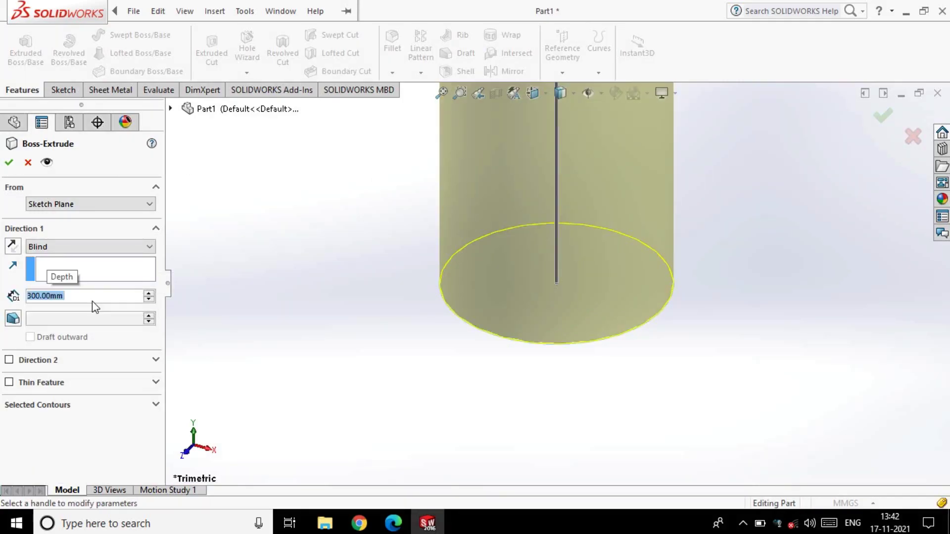
pyautogui.click(8, 164)
pyautogui.scroll(3, 399, 360)
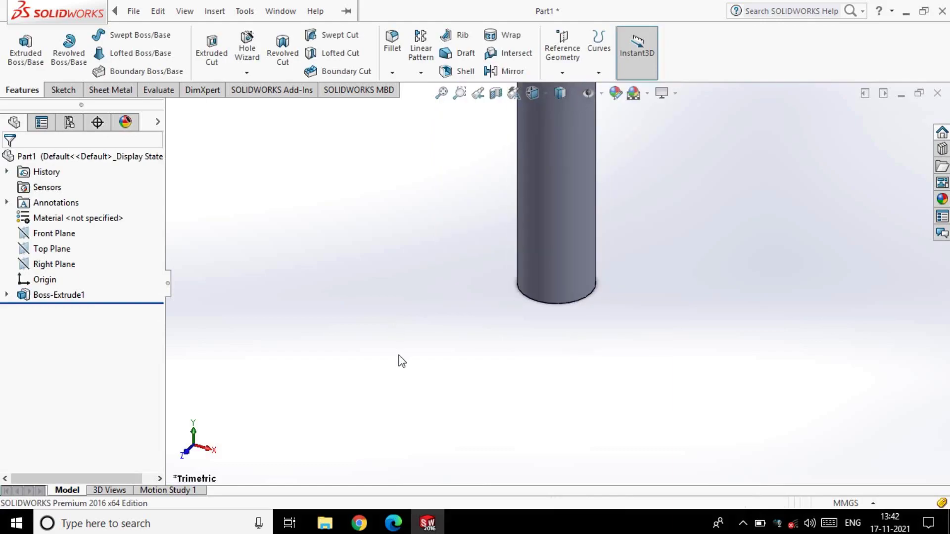
pyautogui.scroll(2, 471, 371)
# Sketch a 50 mm diameter circle centred on the cylinder's top face.
pyautogui.moveTo(471, 371); pyautogui.dragTo(608, 283, button='middle')
pyautogui.click(578, 239)
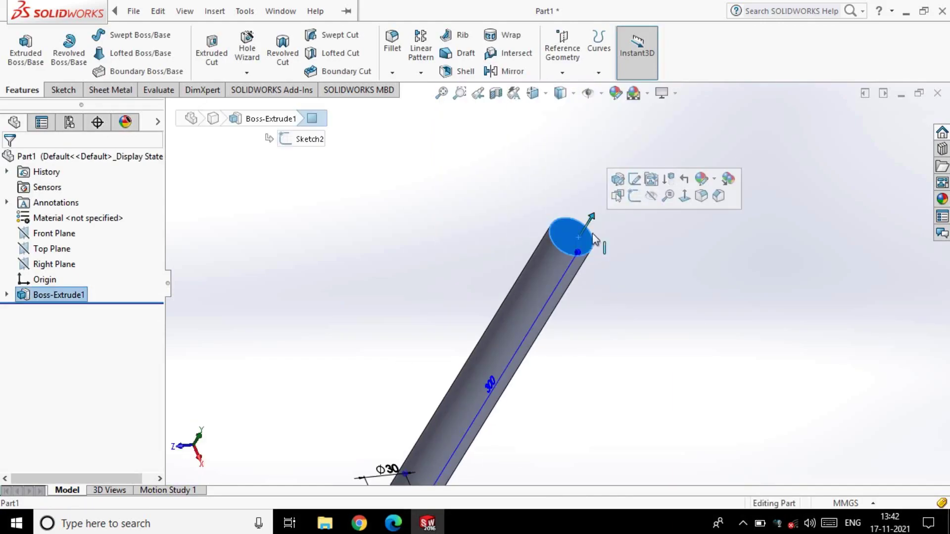
pyautogui.click(634, 197)
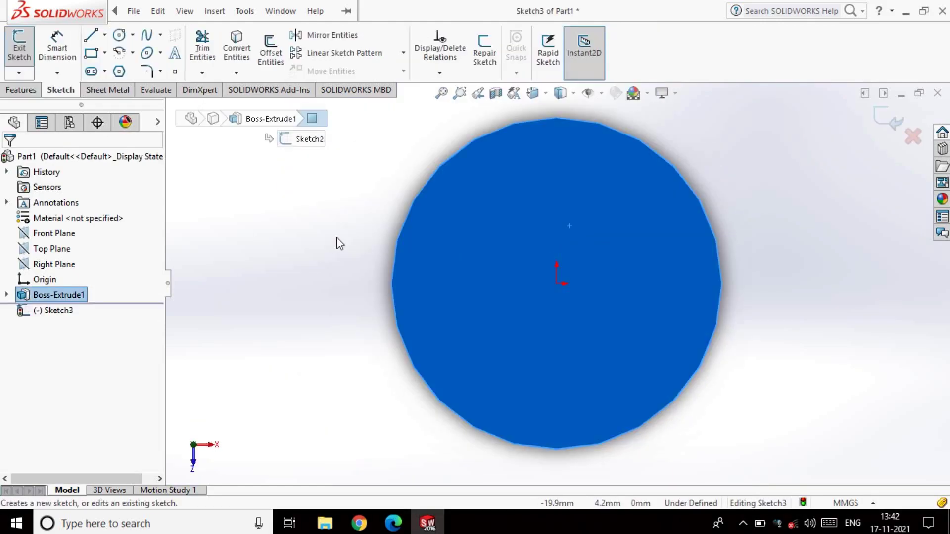
pyautogui.click(118, 35)
pyautogui.click(557, 283)
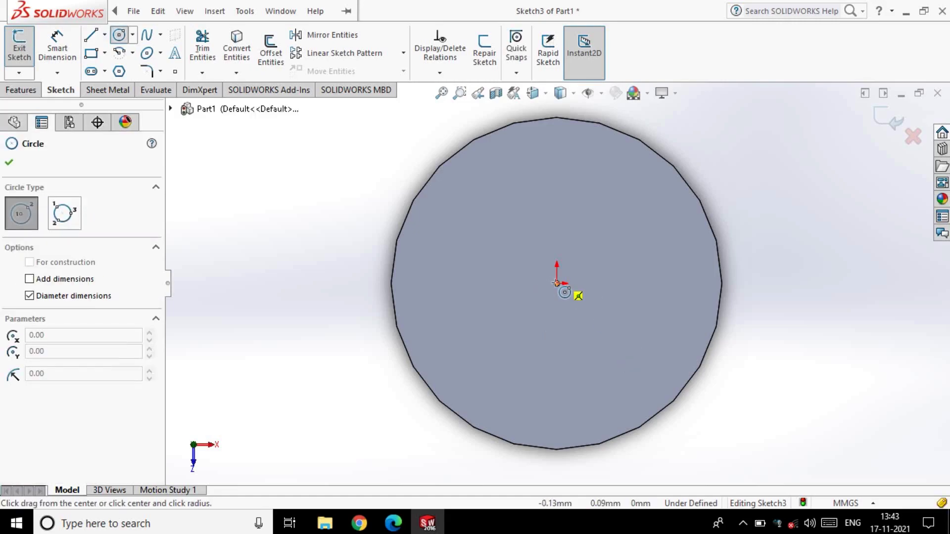
pyautogui.click(852, 269)
pyautogui.press('Escape')
pyautogui.press('f')
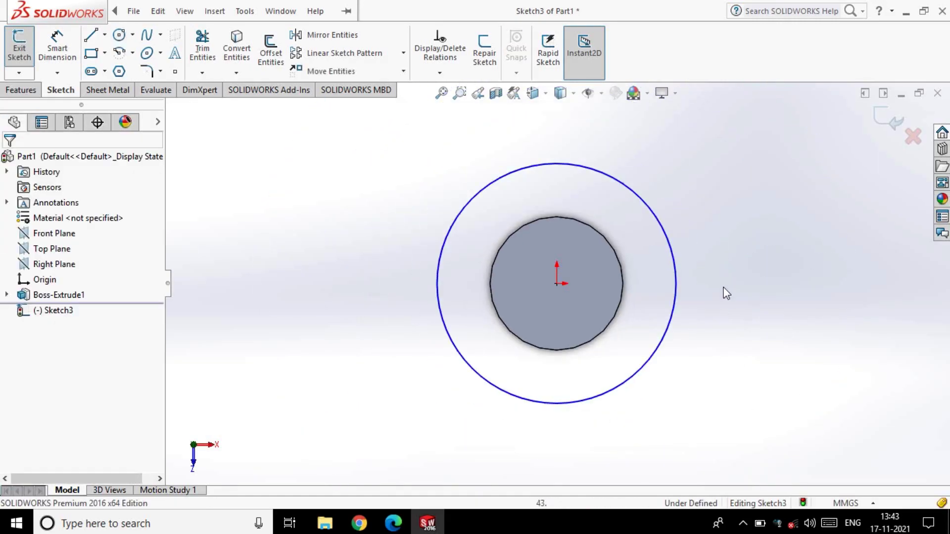
pyautogui.click(57, 44)
pyautogui.click(437, 281)
pyautogui.click(415, 290)
pyautogui.write('50')
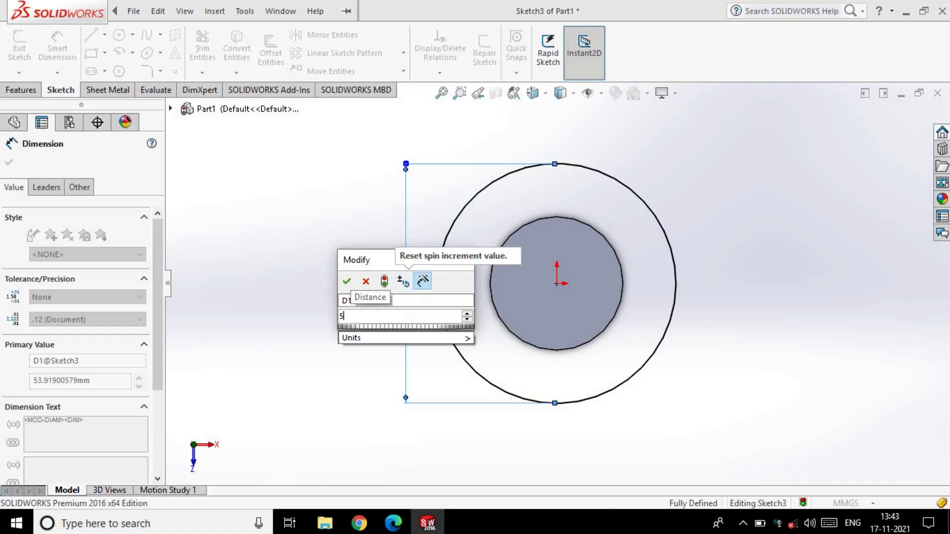
pyautogui.press('Return')
pyautogui.press('Escape')
pyautogui.click(19, 48)
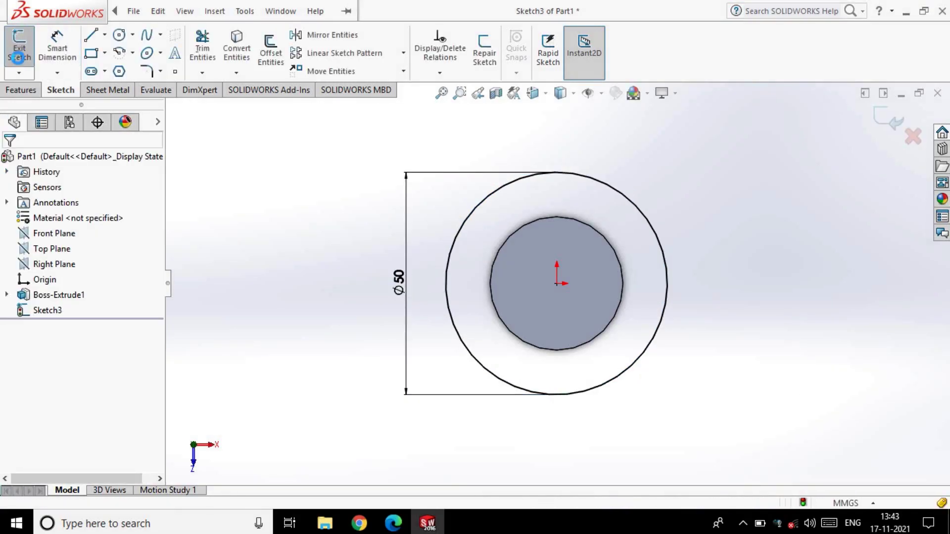
# Extrude the 50 mm circle 300 mm as the second shaft section.
pyautogui.click(26, 47)
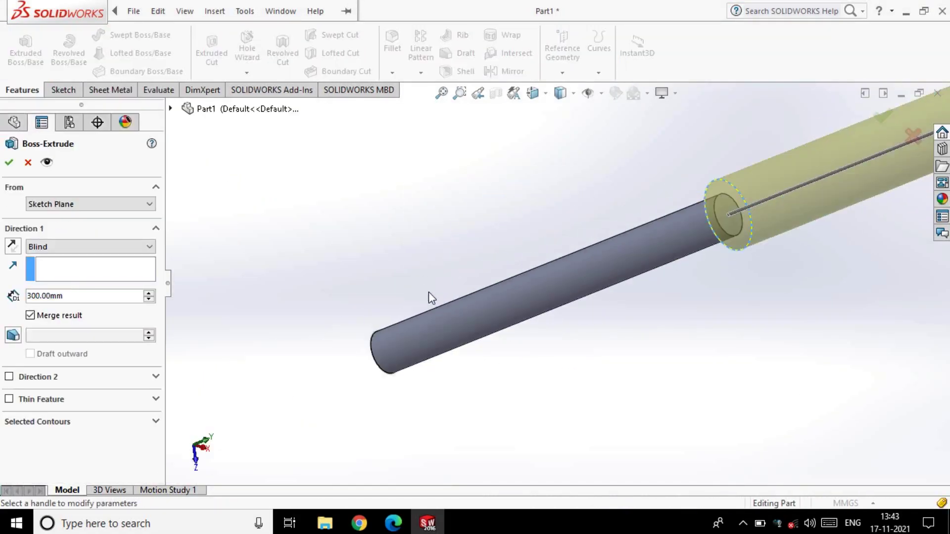
pyautogui.moveTo(856, 303)
pyautogui.mouseDown(button='middle')
pyautogui.moveTo(438, 235)
pyautogui.moveTo(649, 144)
pyautogui.moveTo(587, 115)
pyautogui.mouseUp(button='middle')
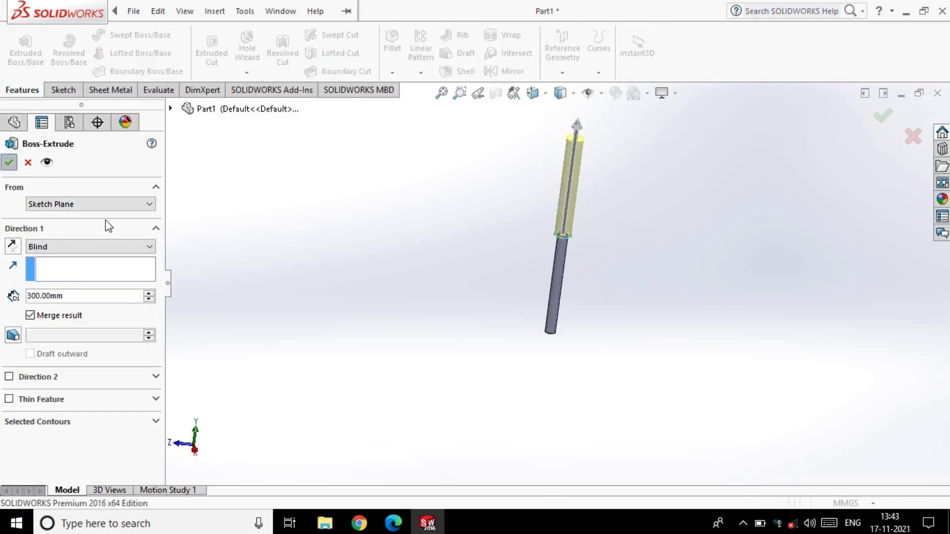
pyautogui.click(458, 320)
pyautogui.moveTo(513, 312)
pyautogui.mouseDown(button='middle')
pyautogui.moveTo(604, 206)
pyautogui.moveTo(532, 271)
pyautogui.mouseUp(button='middle')
pyautogui.moveTo(557, 347); pyautogui.dragTo(555, 459, button='middle')
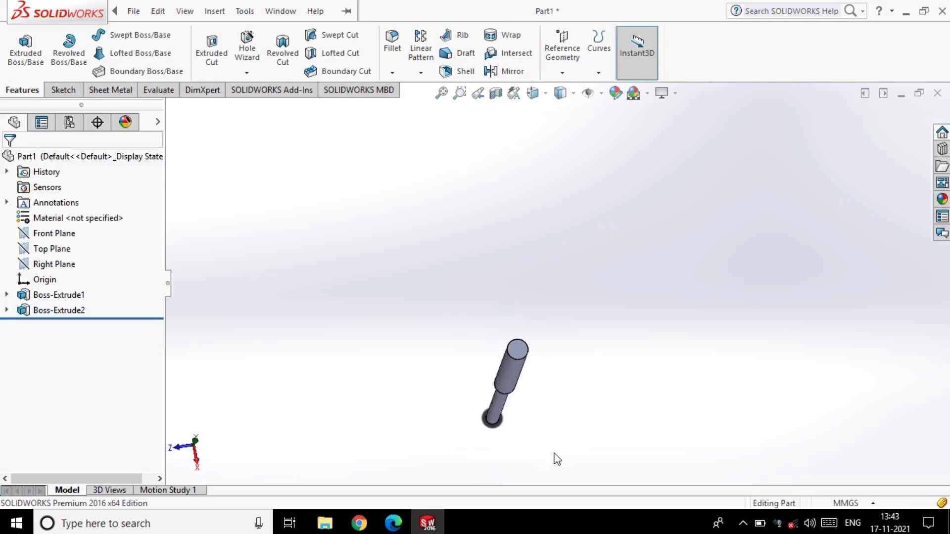
pyautogui.click(517, 353)
# Sketch a centred hole circle on the shaft's end face.
pyautogui.click(568, 306)
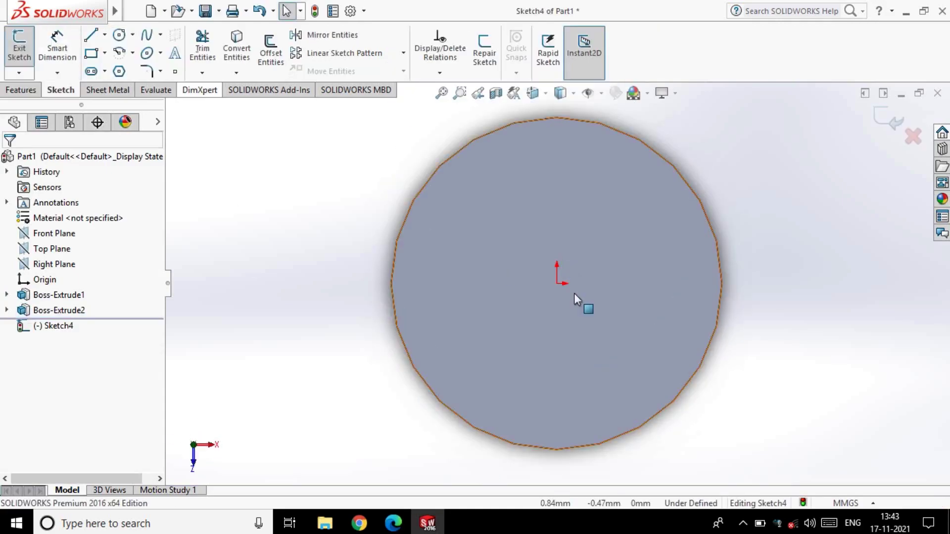
pyautogui.click(557, 283)
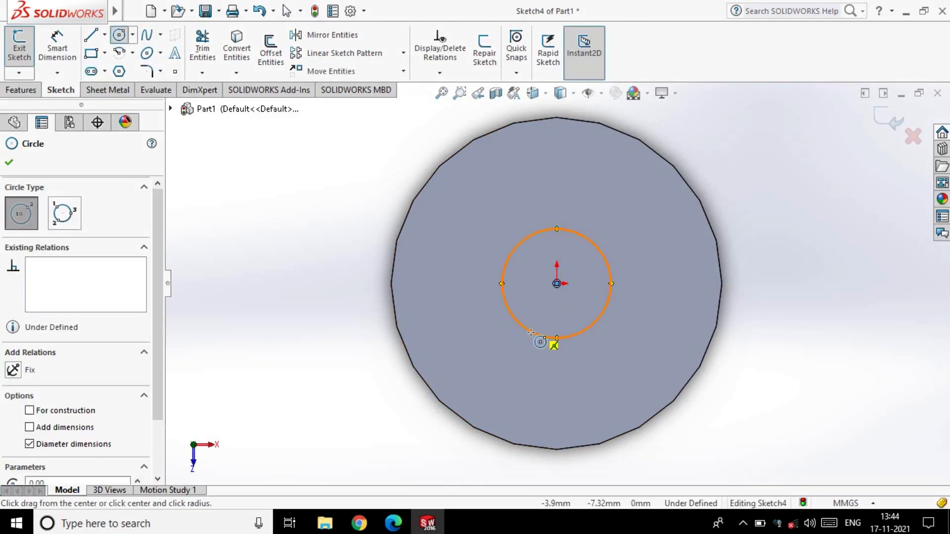
pyautogui.click(525, 342)
pyautogui.click(19, 48)
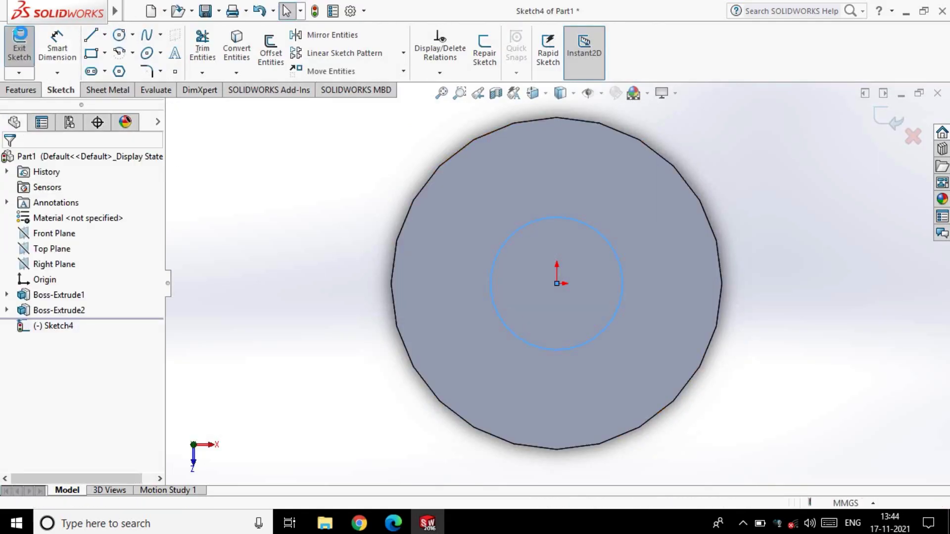
# Cut the circle Through All in both directions to hollow the shaft.
pyautogui.click(89, 204)
pyautogui.click(49, 216)
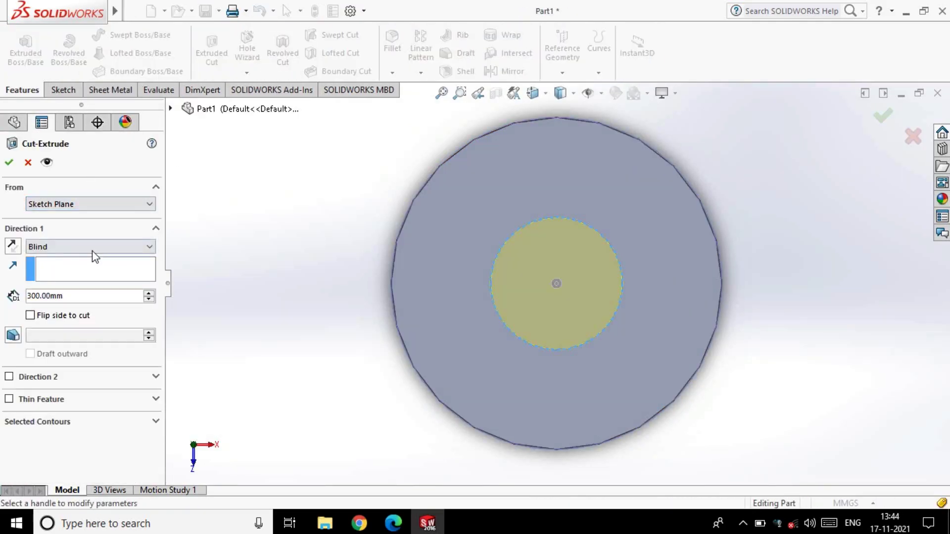
pyautogui.click(92, 251)
pyautogui.click(49, 274)
pyautogui.click(8, 164)
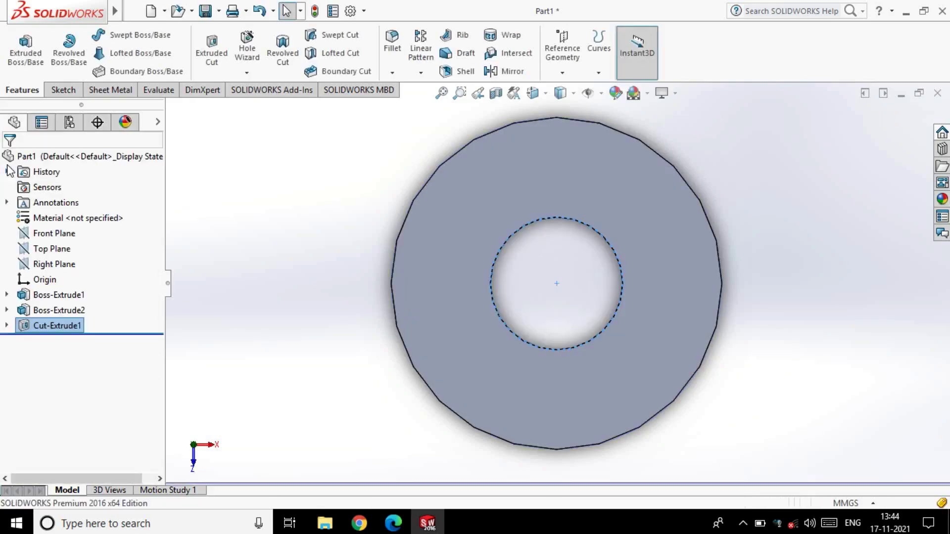
pyautogui.scroll(3, 429, 349)
pyautogui.moveTo(484, 430); pyautogui.dragTo(53, 257, button='middle')
# Sketch a horizontal line and a vertical line along the tube's edge on the Front Plane.
pyautogui.click(54, 233)
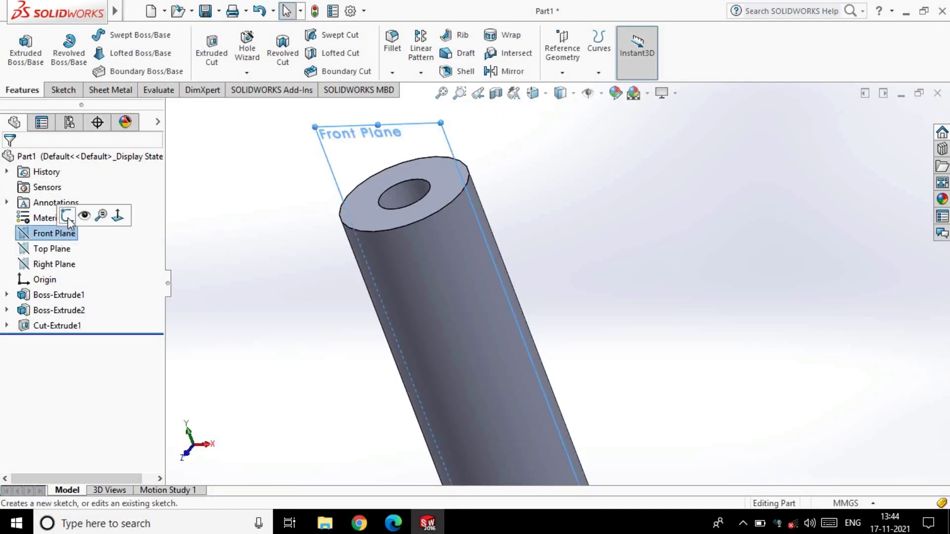
pyautogui.click(69, 214)
pyautogui.scroll(-3, 577, 222)
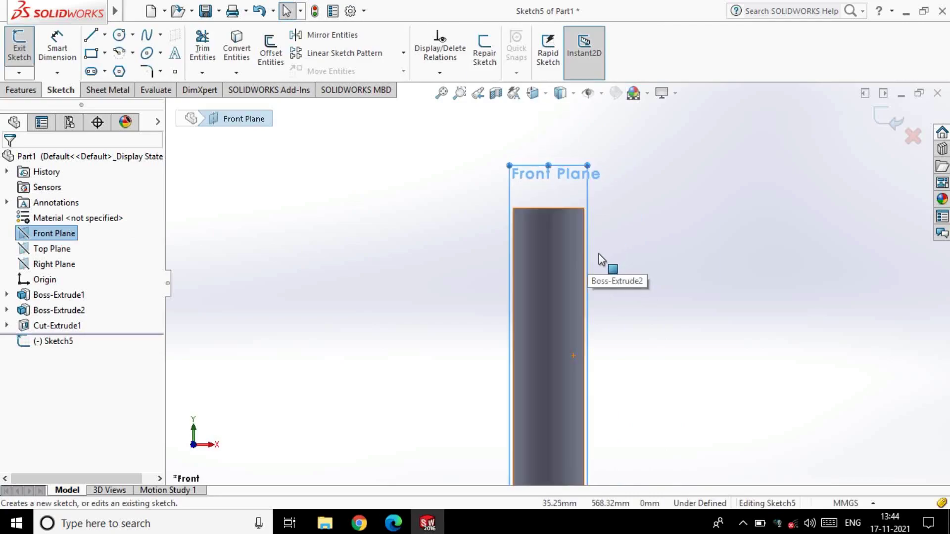
pyautogui.scroll(-2, 598, 259)
pyautogui.scroll(-2, 591, 345)
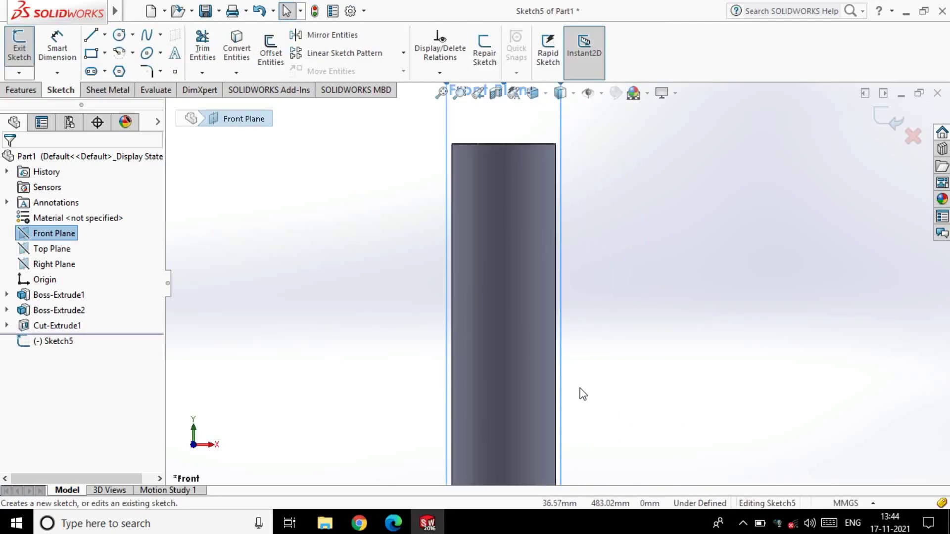
pyautogui.click(90, 39)
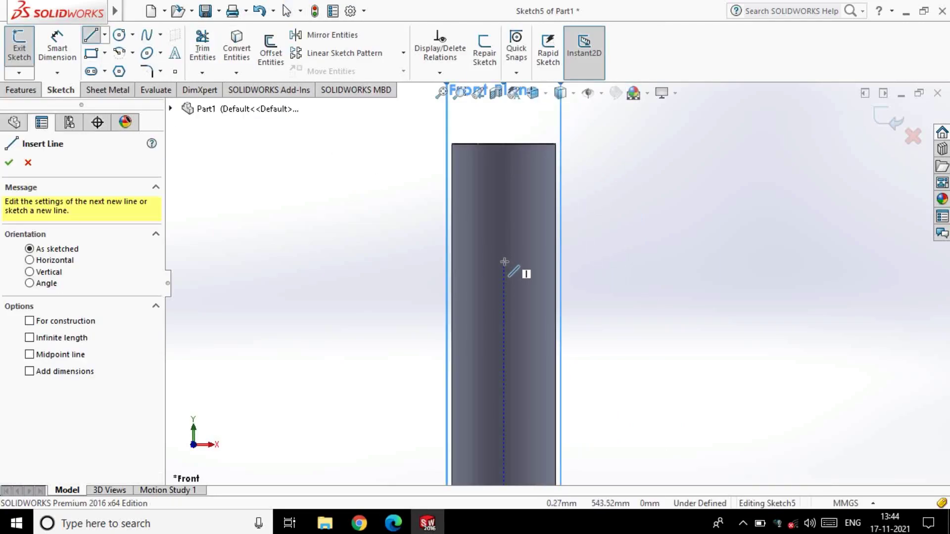
pyautogui.click(504, 262)
pyautogui.click(615, 261)
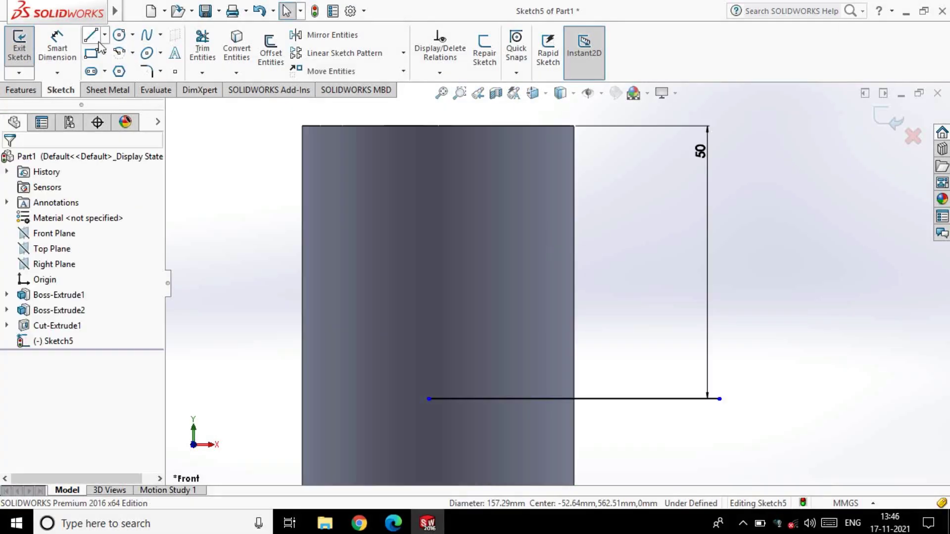
pyautogui.click(574, 398)
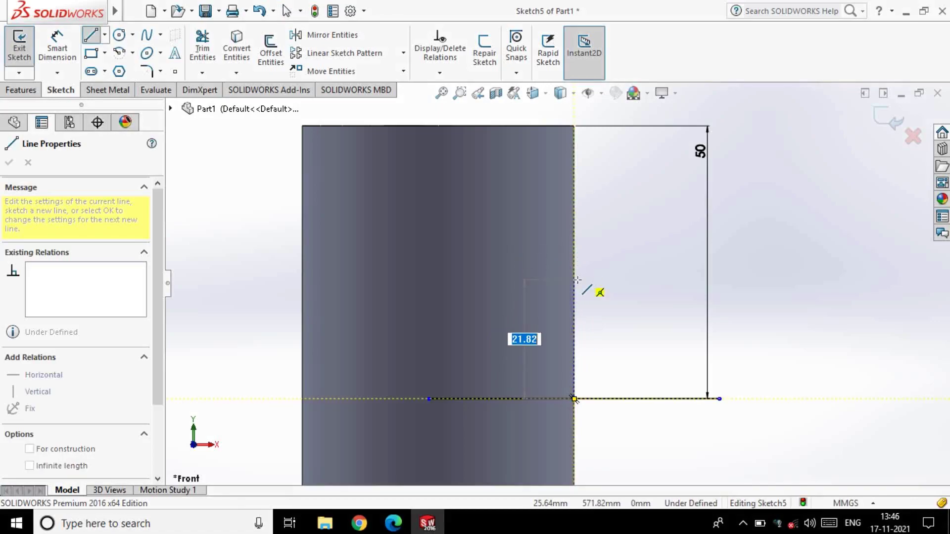
pyautogui.click(574, 127)
pyautogui.press('Escape')
pyautogui.press('Escape')
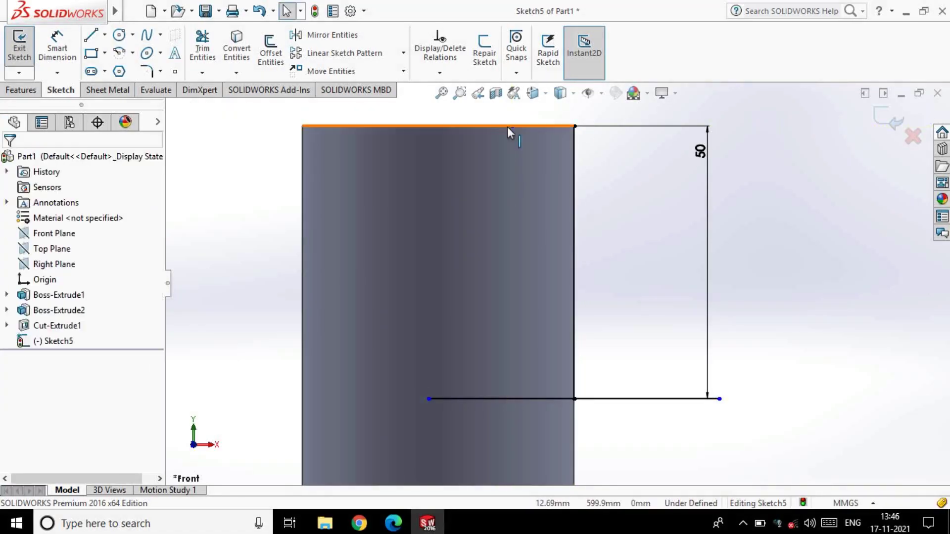
# Draw a short line along the tube's top edge and dimension it 15 mm.
pyautogui.moveTo(507, 131); pyautogui.dragTo(458, 121, button='right')
pyautogui.click(533, 129)
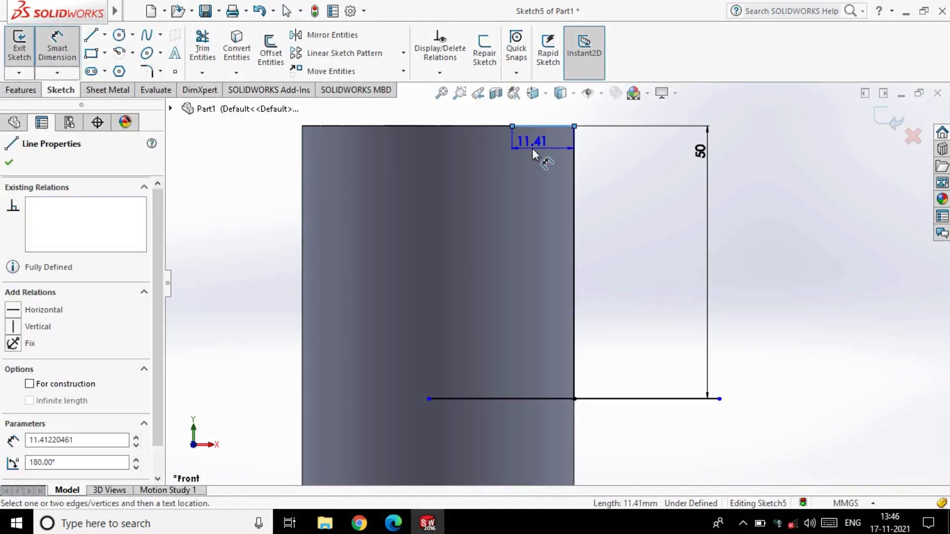
pyautogui.click(533, 149)
pyautogui.write('15')
pyautogui.press('Return')
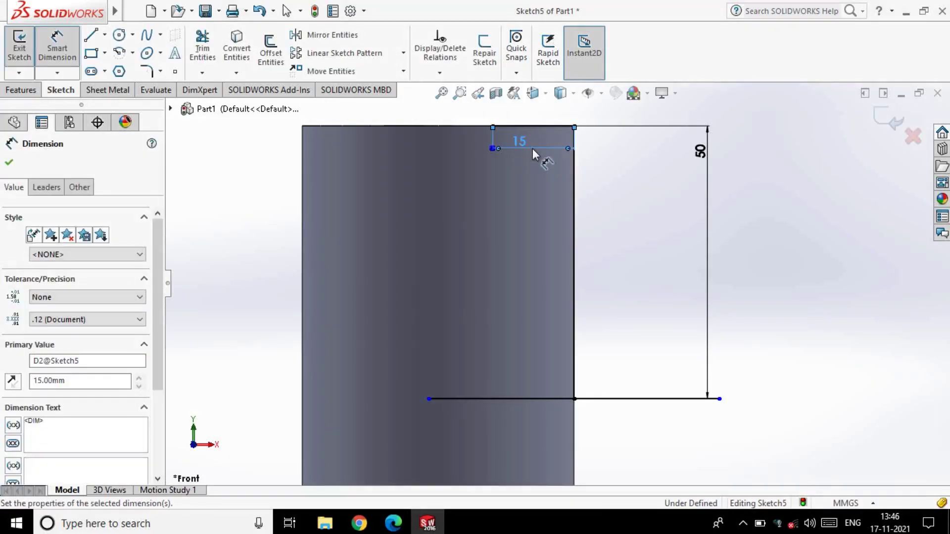
pyautogui.press('Escape')
# Draw a spline curve down from the top edge and delete the horizontal line.
pyautogui.click(147, 35)
pyautogui.click(493, 126)
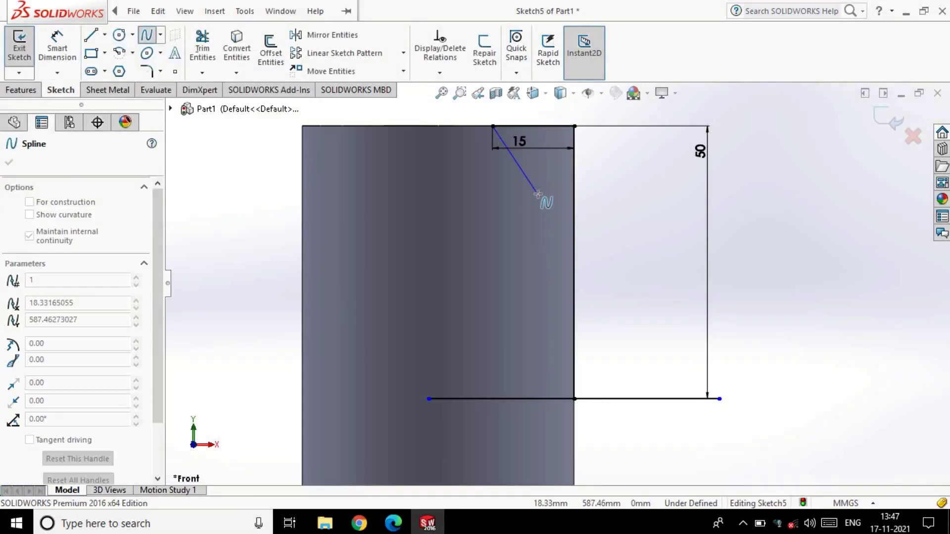
pyautogui.click(520, 174)
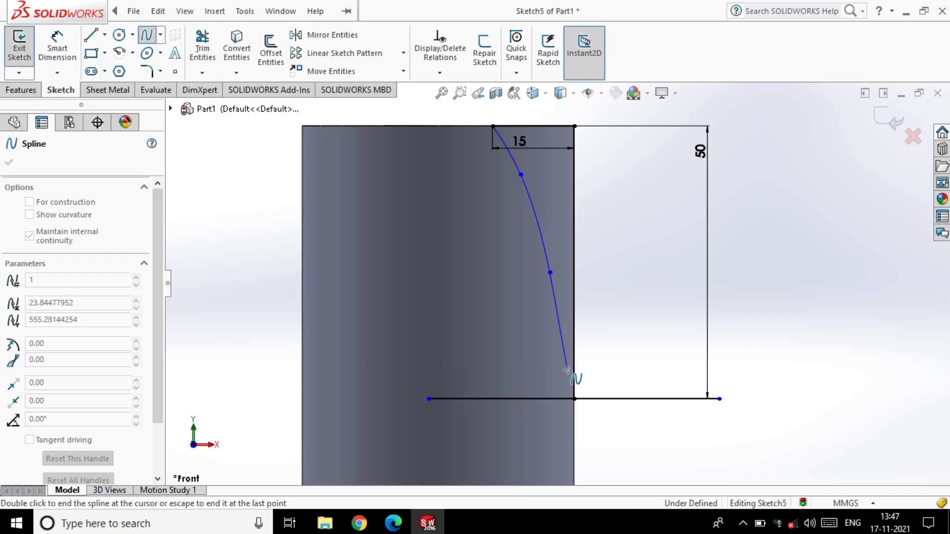
pyautogui.press('Escape')
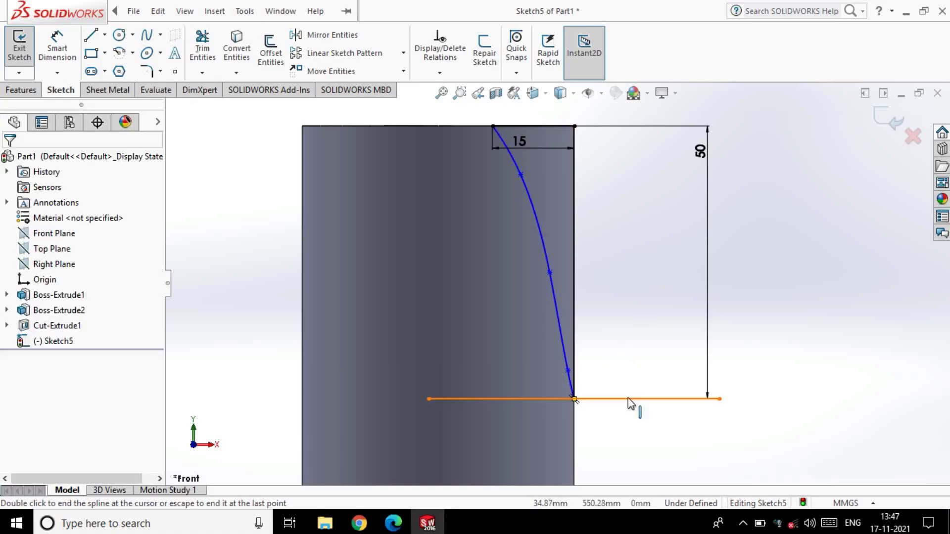
pyautogui.click(627, 398)
pyautogui.press('Delete')
pyautogui.click(396, 262)
# Add a vertical centreline through the origin.
pyautogui.click(91, 34)
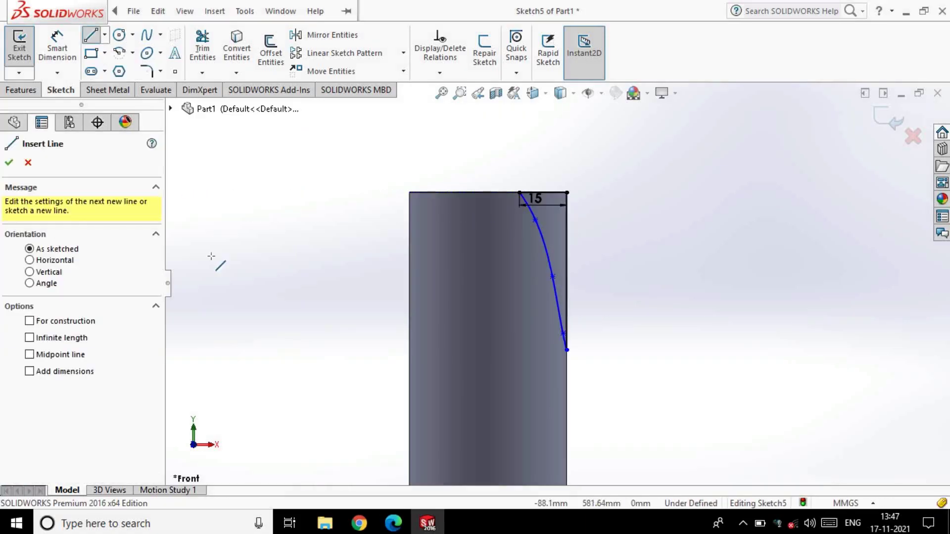
pyautogui.scroll(3, 579, 431)
pyautogui.scroll(2, 551, 431)
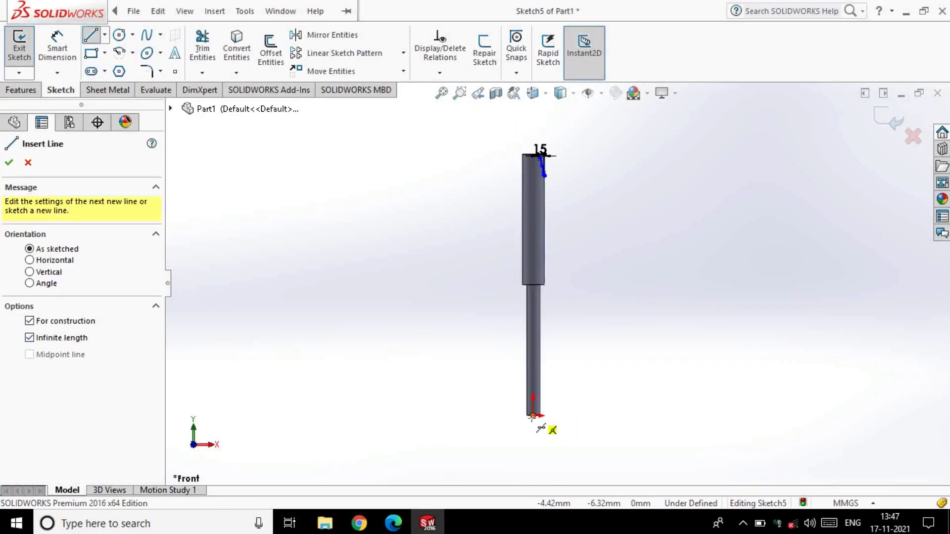
pyautogui.moveTo(533, 416); pyautogui.dragTo(533, 193)
pyautogui.press('Escape')
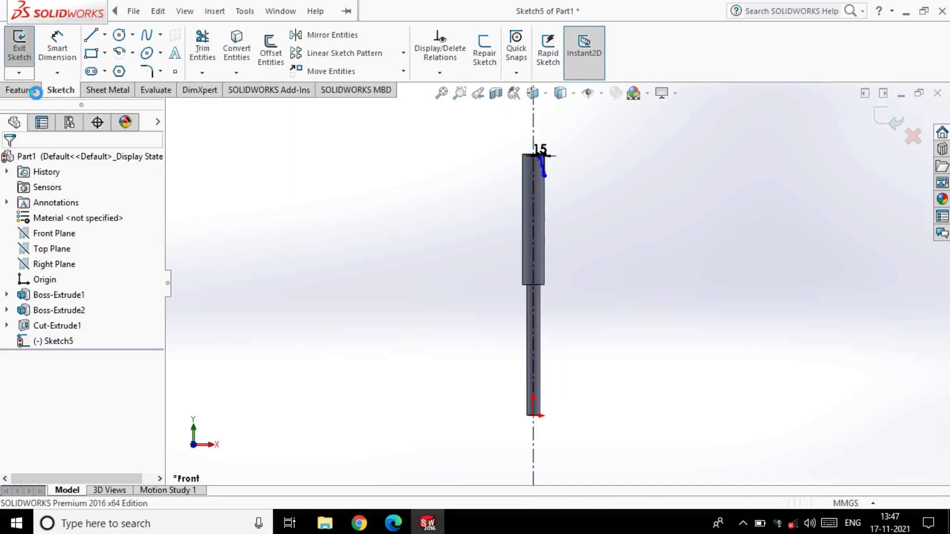
# Revolve-cut the profile 360° about the centreline to taper the tip.
pyautogui.click(36, 93)
pyautogui.click(218, 52)
pyautogui.click(274, 56)
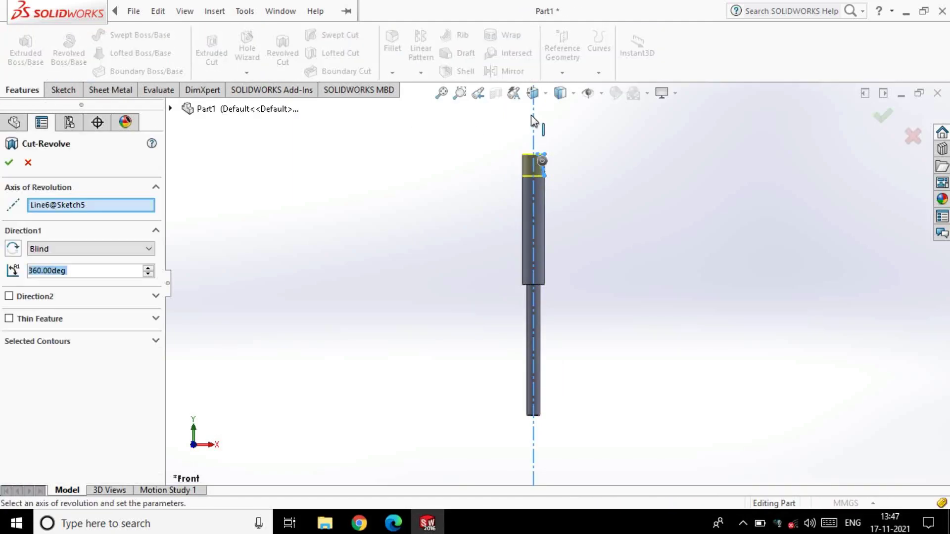
pyautogui.click(10, 163)
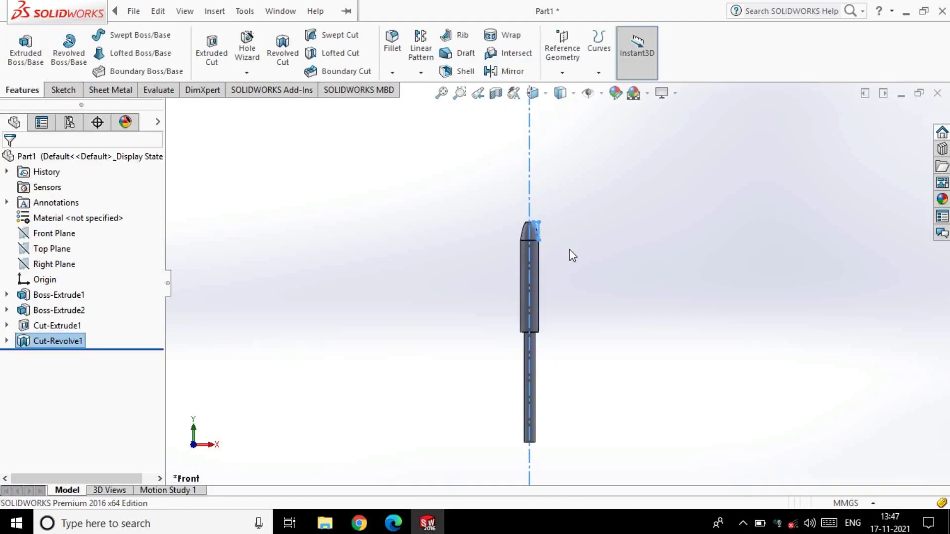
pyautogui.scroll(-3, 569, 255)
pyautogui.moveTo(661, 193); pyautogui.dragTo(475, 176, button='middle')
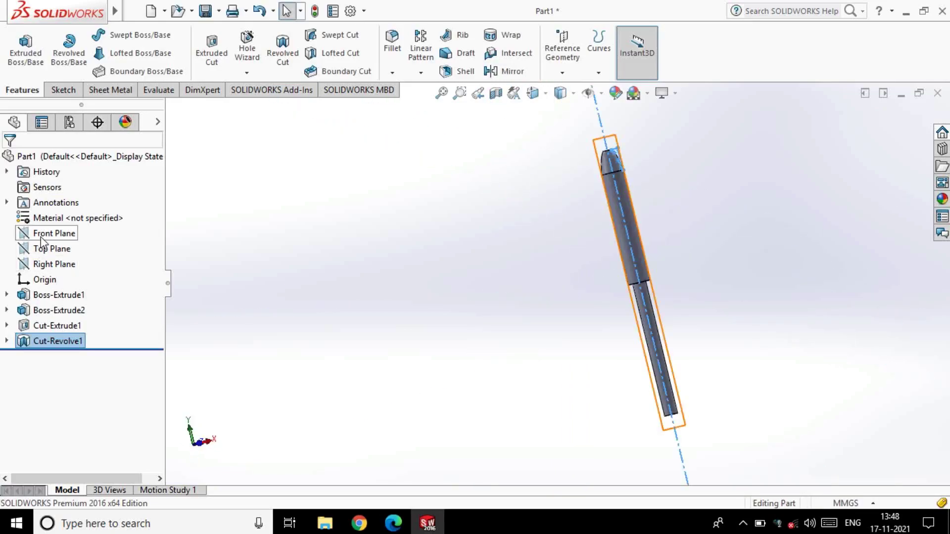
# Draw a vertical line and an angled line up to the right on the Front Plane.
pyautogui.click(55, 233)
pyautogui.click(55, 221)
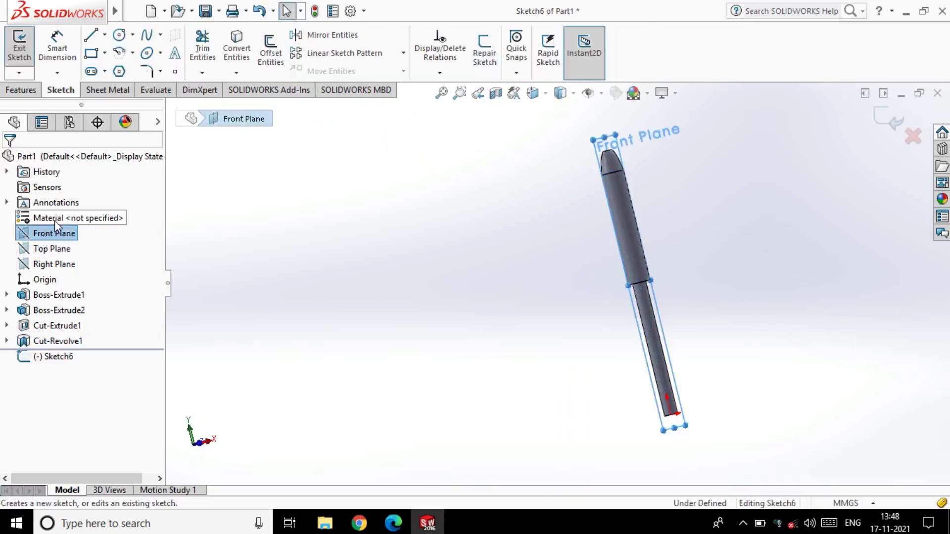
pyautogui.click(91, 35)
pyautogui.click(594, 450)
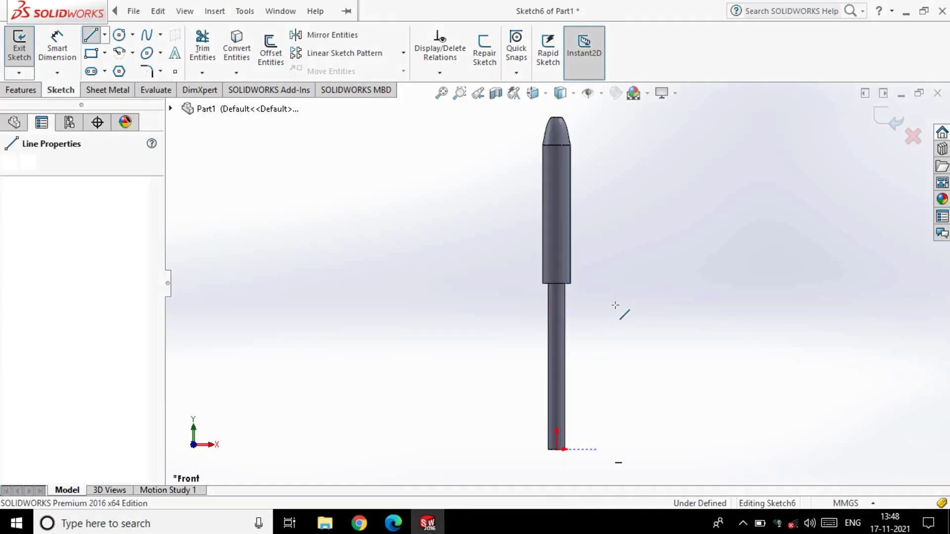
pyautogui.click(593, 228)
pyautogui.click(869, 166)
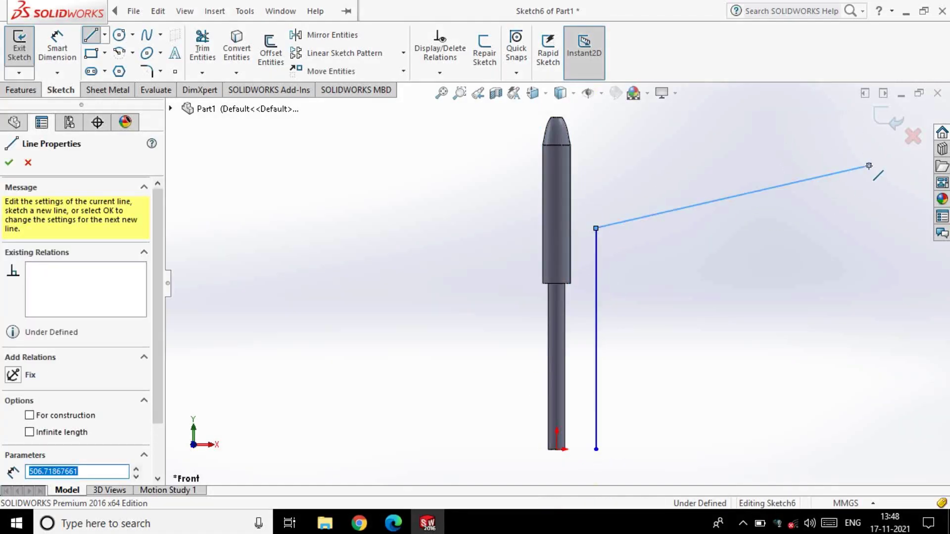
pyautogui.press('d')
# Dimension the vertical line 400 mm and the slanted line 200 mm.
pyautogui.click(595, 292)
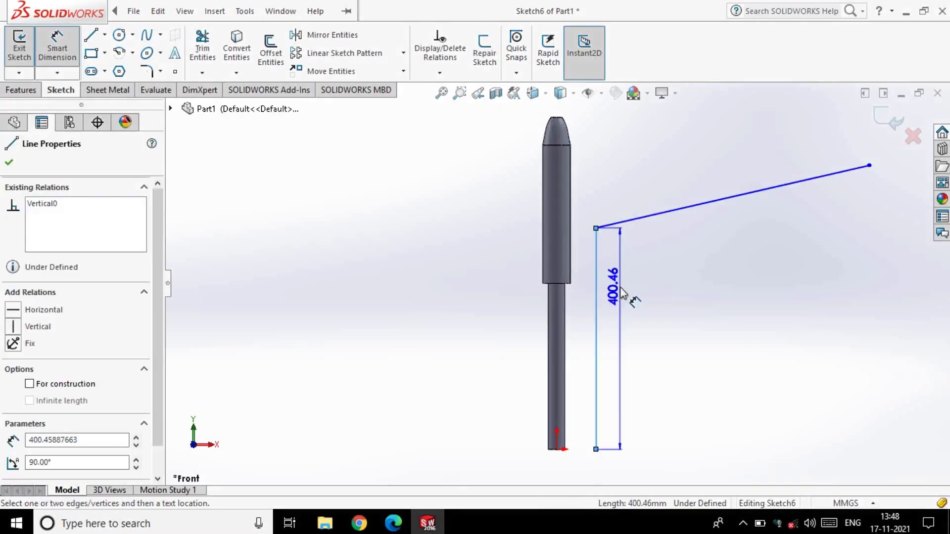
pyautogui.click(631, 296)
pyautogui.write('400')
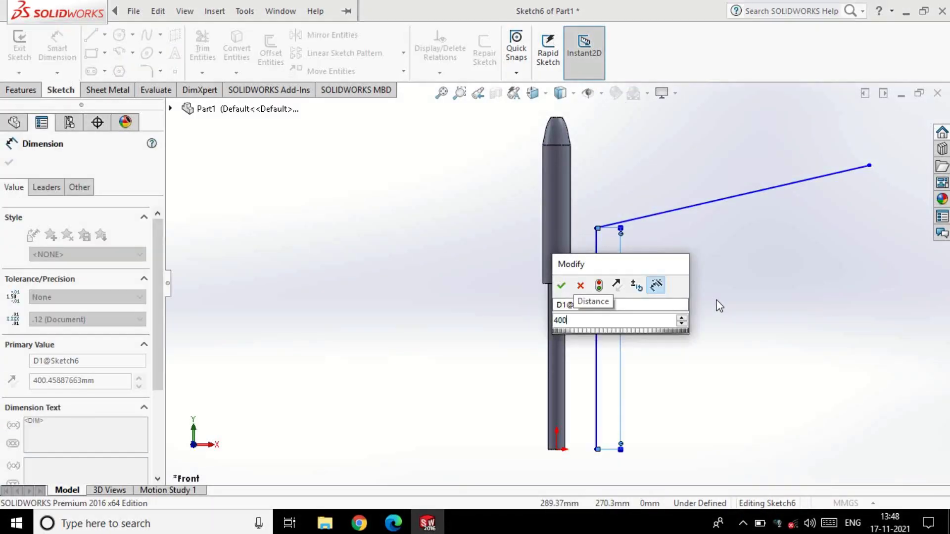
pyautogui.press('Return')
pyautogui.click(733, 197)
pyautogui.click(713, 168)
pyautogui.write('200')
pyautogui.press('Return')
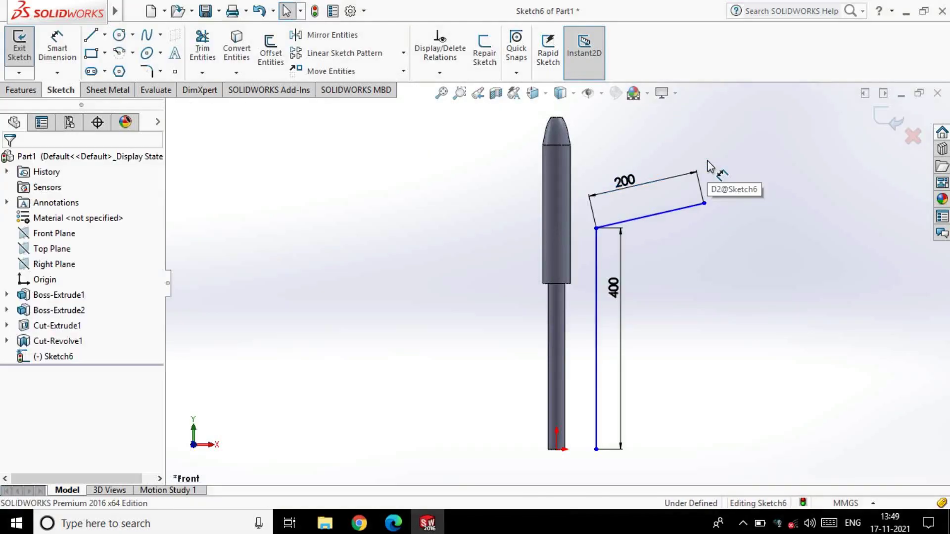
# Set a 110° angle between the lines and a 45 mm offset from the origin.
pyautogui.click(596, 243)
pyautogui.click(643, 218)
pyautogui.click(644, 244)
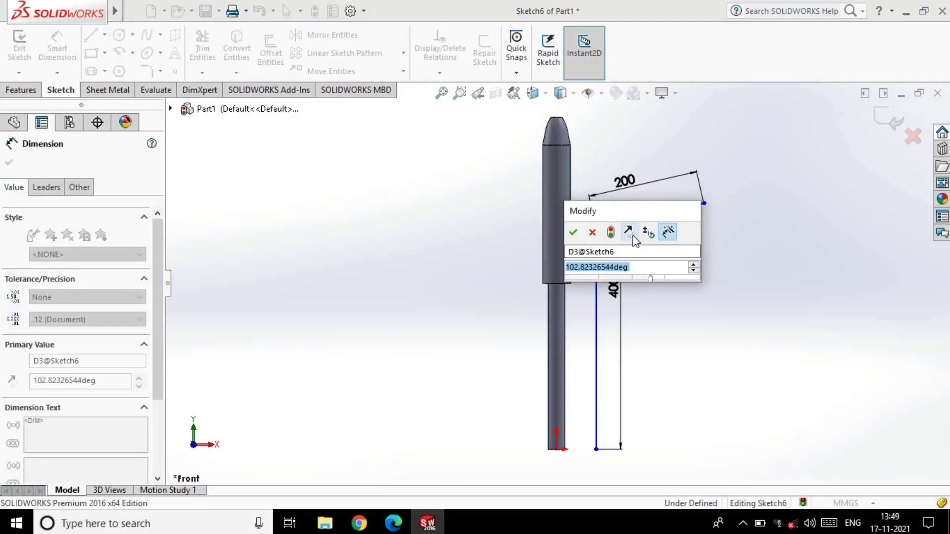
pyautogui.write('110')
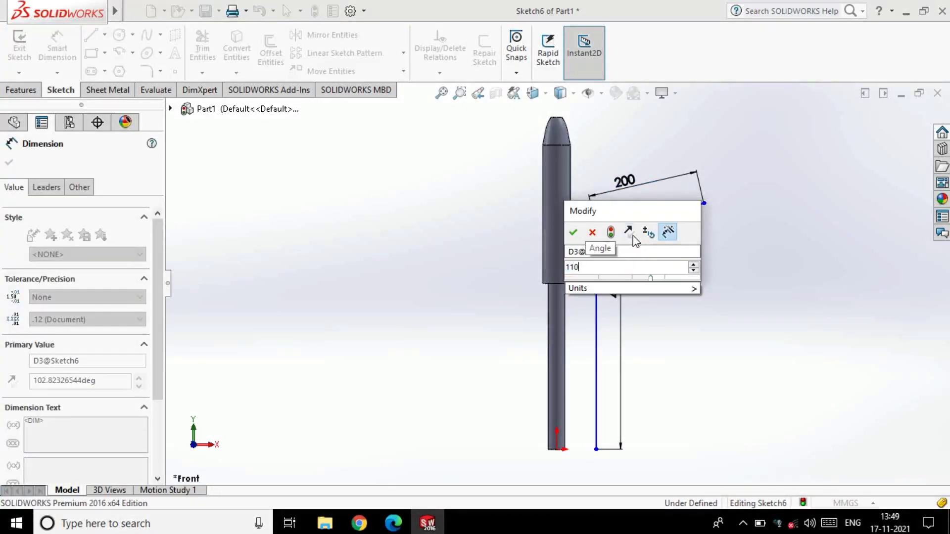
pyautogui.press('Return')
pyautogui.click(596, 449)
pyautogui.click(557, 449)
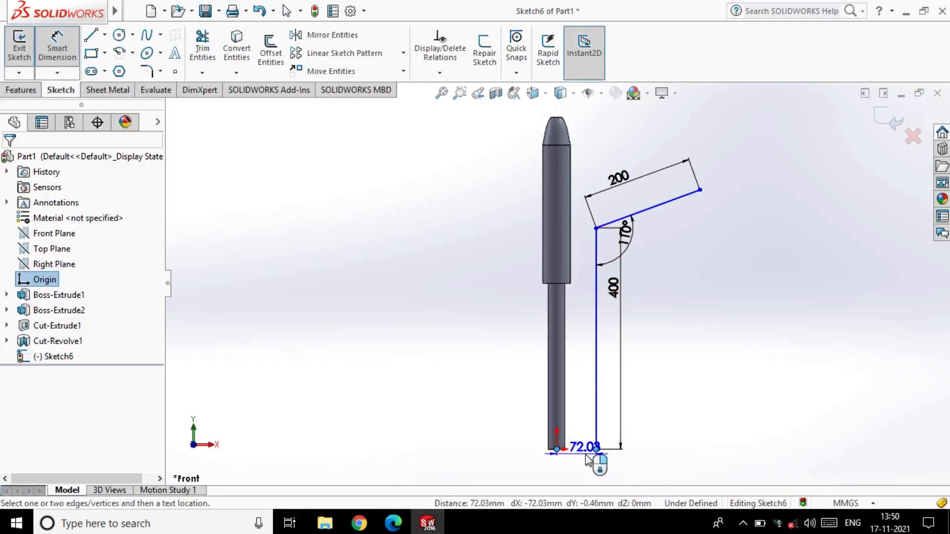
pyautogui.click(584, 464)
pyautogui.write('45')
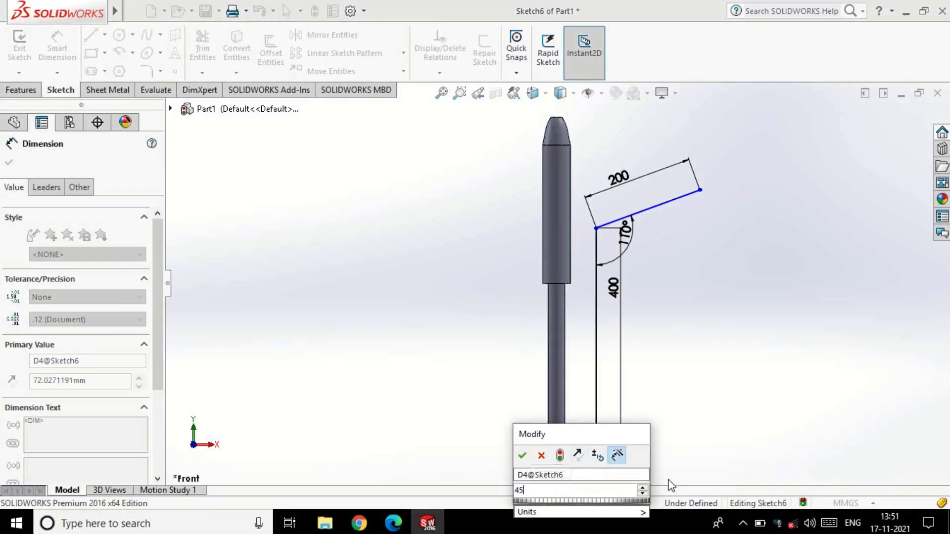
pyautogui.press('Return')
pyautogui.click(19, 48)
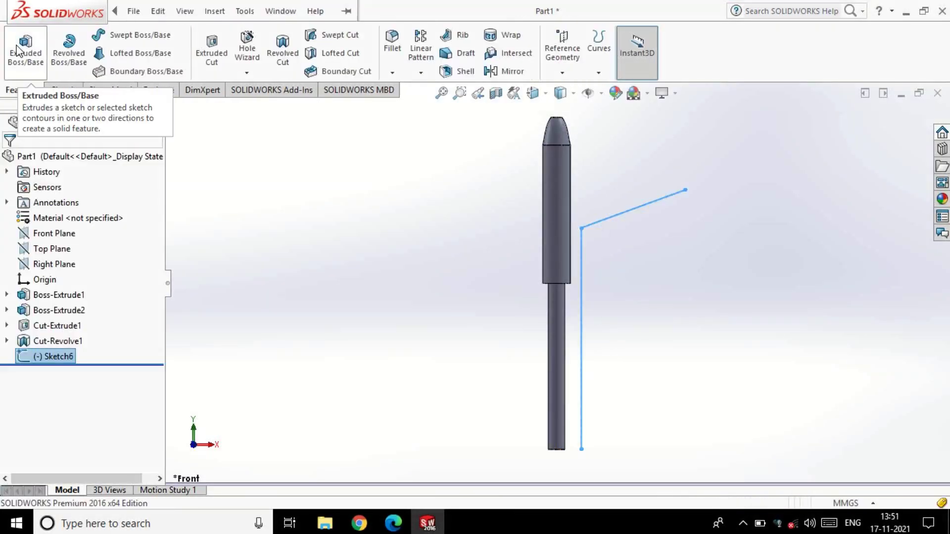
# Sketch a 30 mm diameter circle on the Top Plane at the path's end.
pyautogui.click(57, 249)
pyautogui.click(82, 231)
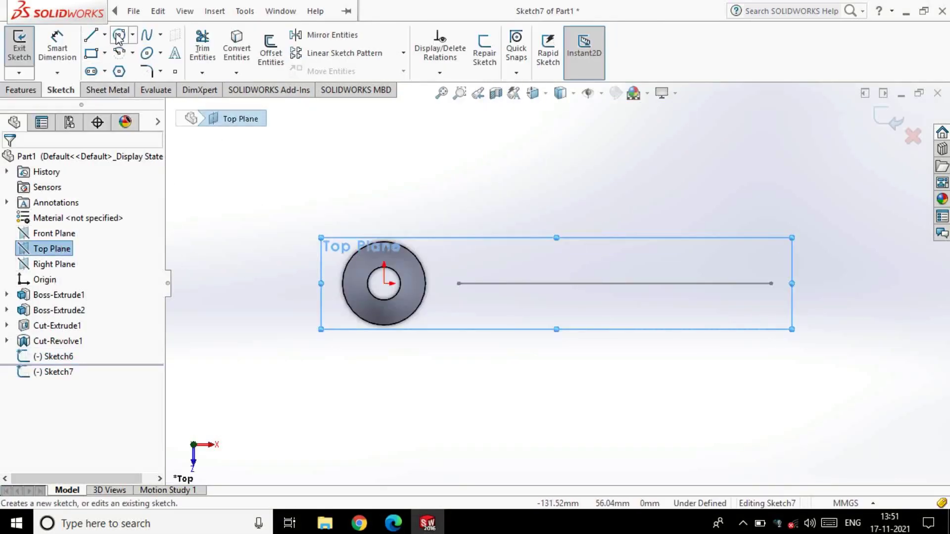
pyautogui.click(118, 35)
pyautogui.click(457, 285)
pyautogui.click(485, 310)
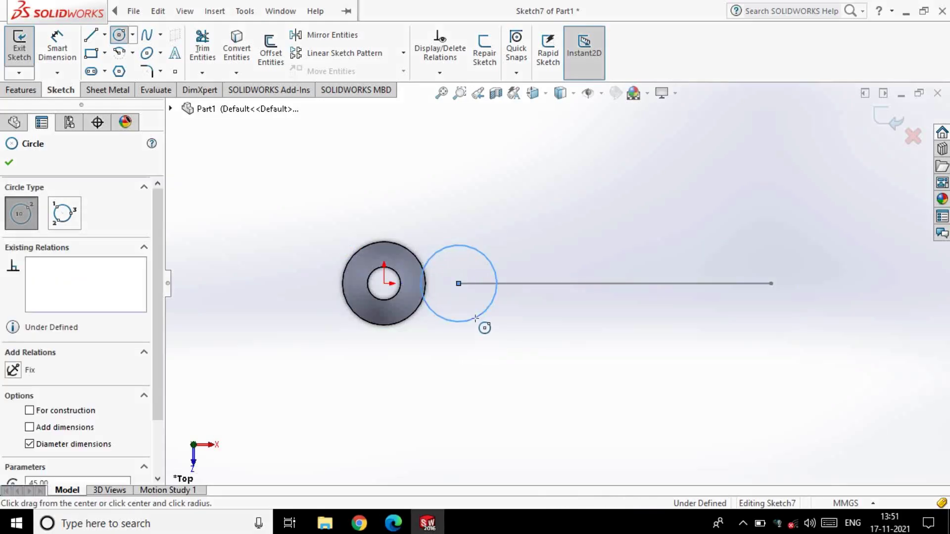
pyautogui.press('Escape')
pyautogui.click(439, 248)
pyautogui.click(446, 232)
pyautogui.write('30')
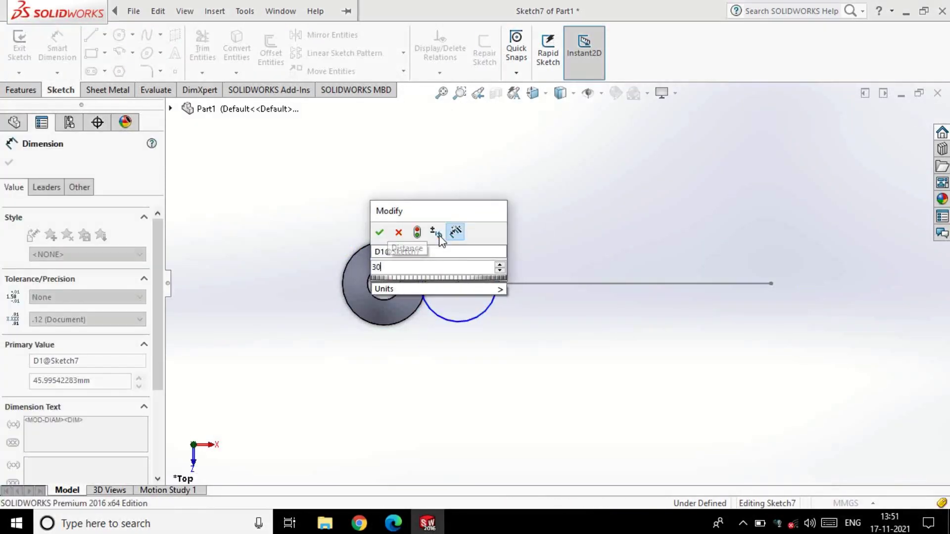
pyautogui.press('Return')
pyautogui.press('Escape')
pyautogui.hotkey('ctrl', 'b')
# Try sweeping the circle along the bent path, then abandon it to fix the path.
pyautogui.moveTo(238, 142)
pyautogui.mouseDown(button='middle')
pyautogui.moveTo(385, 254)
pyautogui.moveTo(392, 392)
pyautogui.moveTo(386, 216)
pyautogui.moveTo(70, 76)
pyautogui.mouseUp(button='middle')
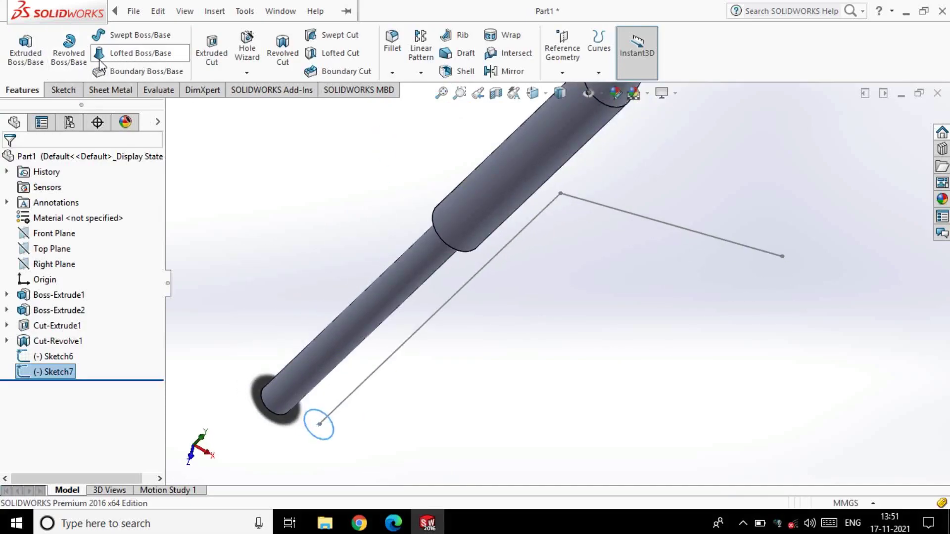
pyautogui.click(126, 36)
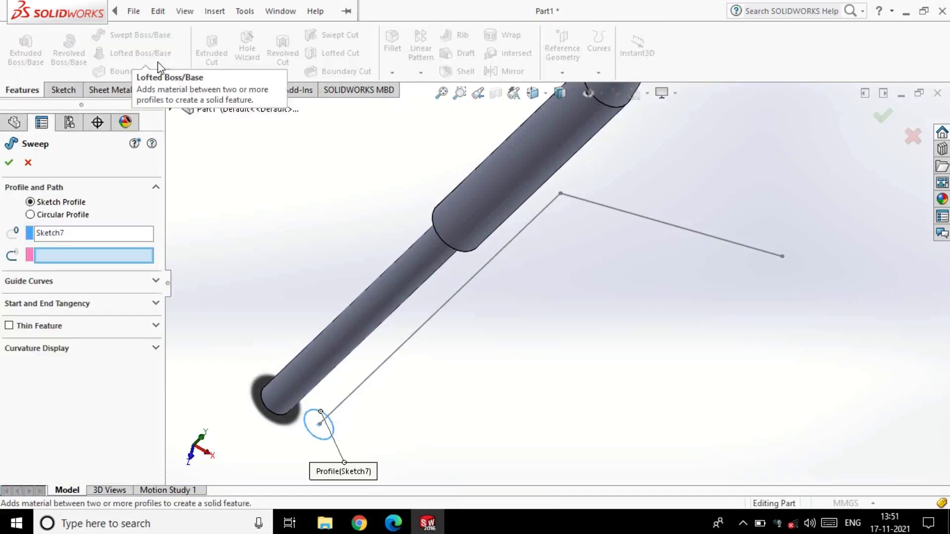
pyautogui.click(429, 334)
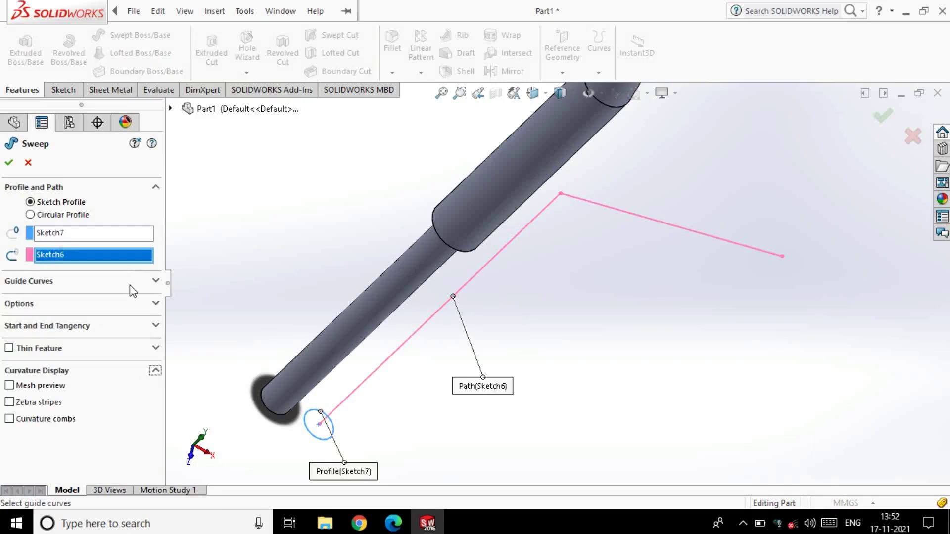
pyautogui.press('Escape')
pyautogui.click(455, 289)
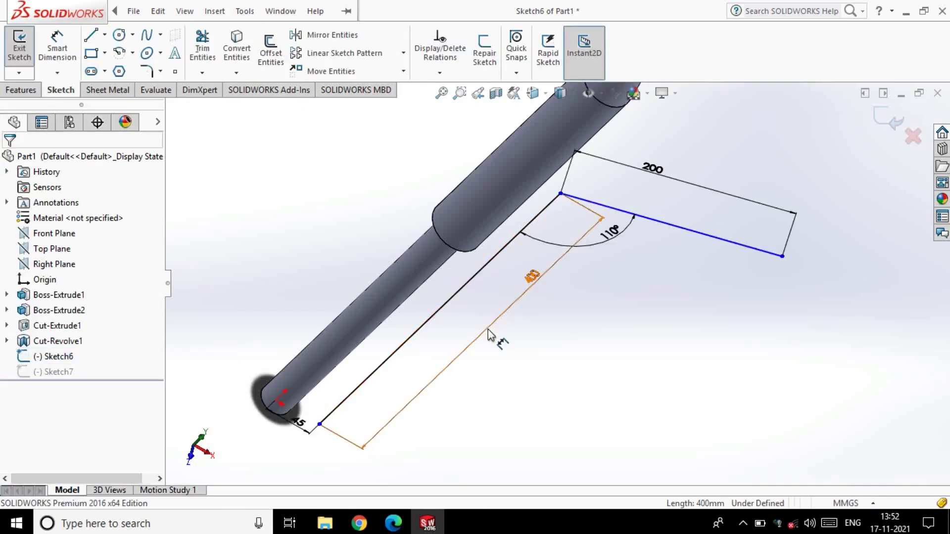
# Add an R30 fillet at the path sketch's bend.
pyautogui.hotkey('ctrl', '1')
pyautogui.scroll(-5, 524, 232)
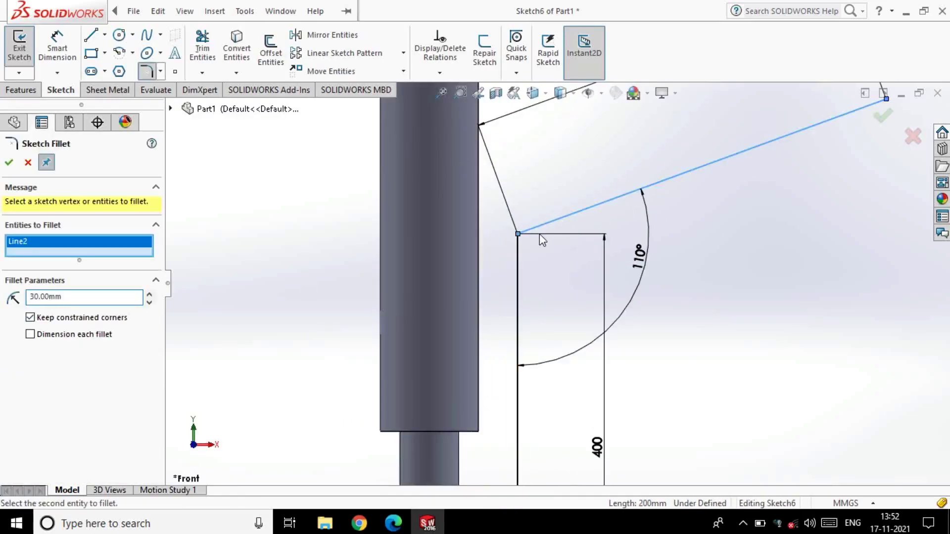
pyautogui.click(9, 163)
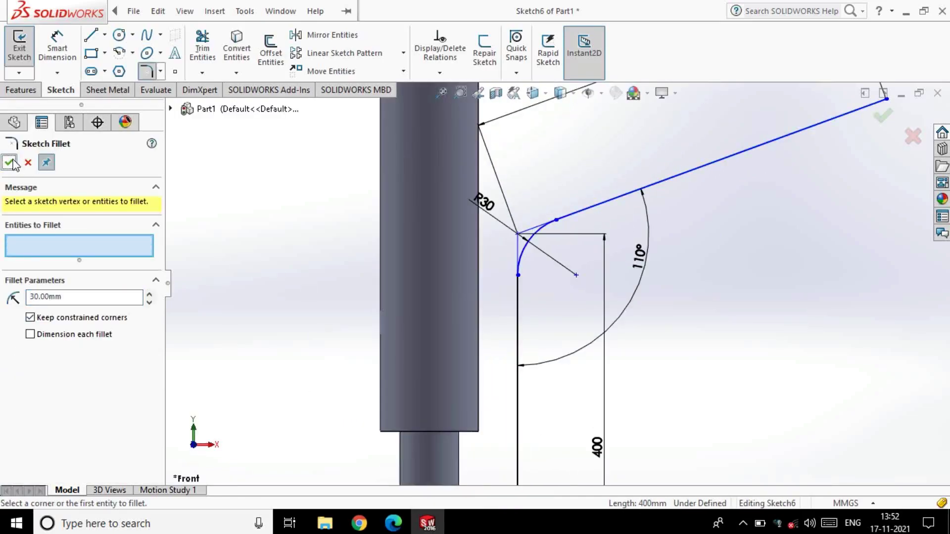
pyautogui.press('Escape')
pyautogui.press('f')
# Sweep the 30 mm circle profile along the filleted path to form the bent tube.
pyautogui.click(20, 49)
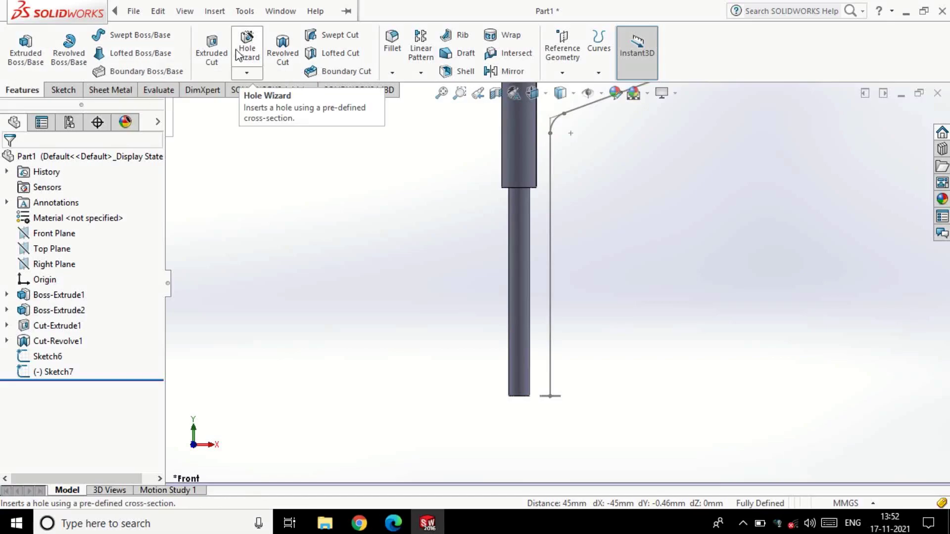
pyautogui.click(141, 32)
pyautogui.click(559, 385)
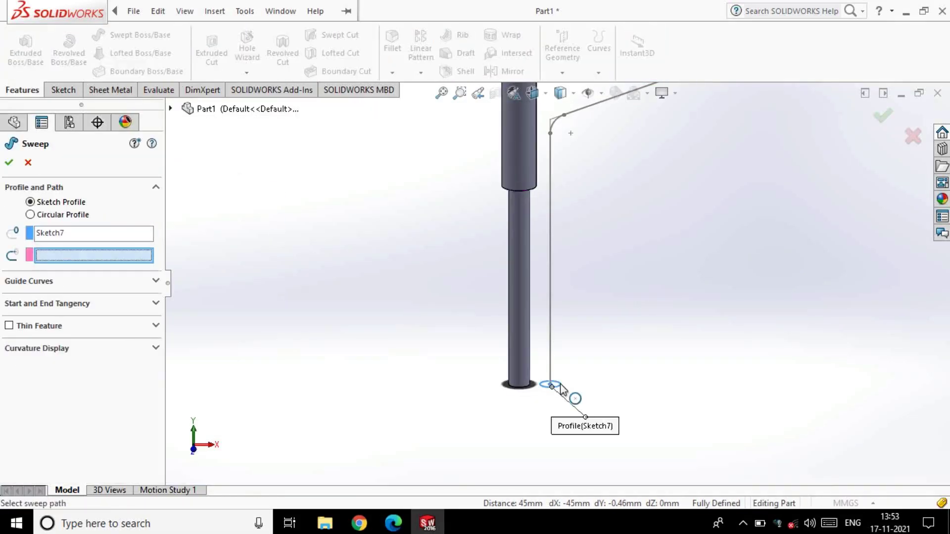
pyautogui.click(554, 308)
pyautogui.click(9, 163)
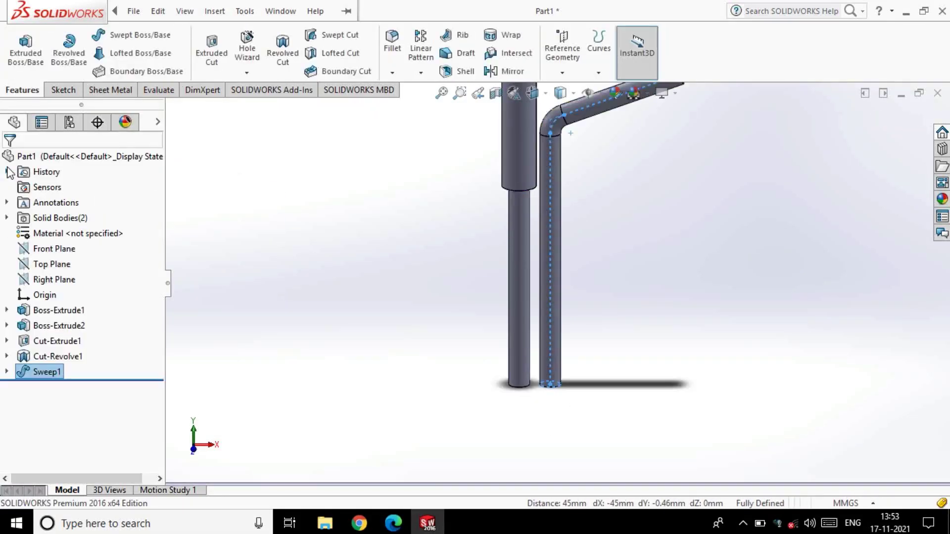
pyautogui.moveTo(666, 181); pyautogui.dragTo(613, 218, button='middle')
# Sketch a Ø40 mm circle on the bent tube's end face.
pyautogui.scroll(-5, 586, 248)
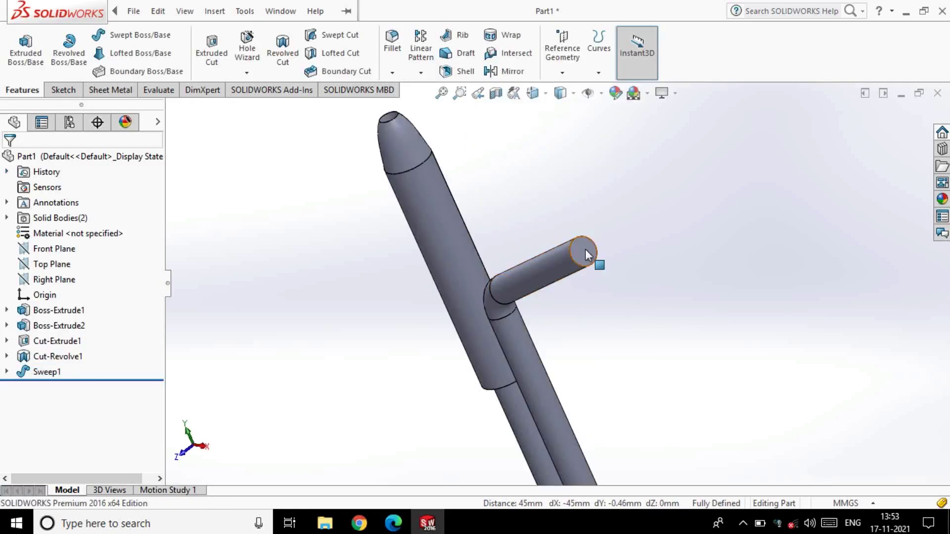
pyautogui.click(586, 248)
pyautogui.click(645, 211)
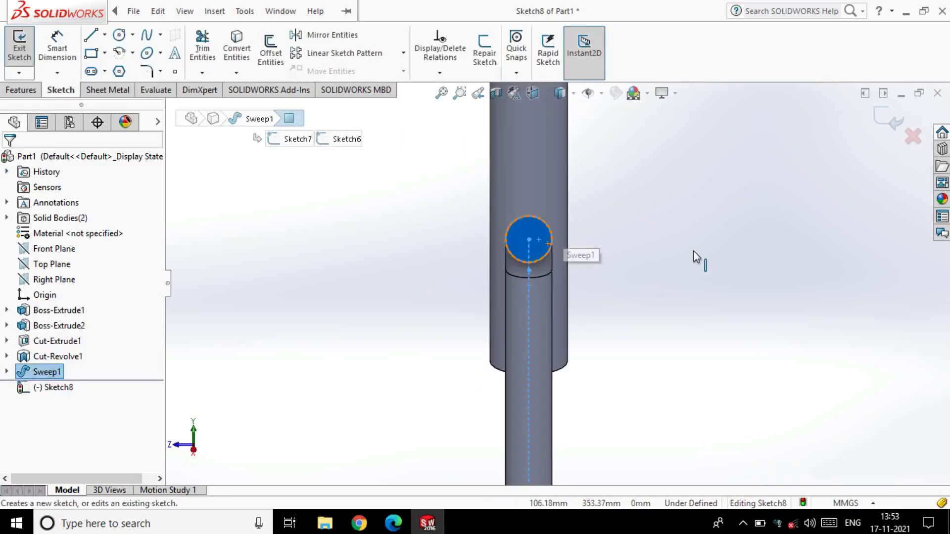
pyautogui.click(185, 11)
pyautogui.click(119, 35)
pyautogui.click(529, 239)
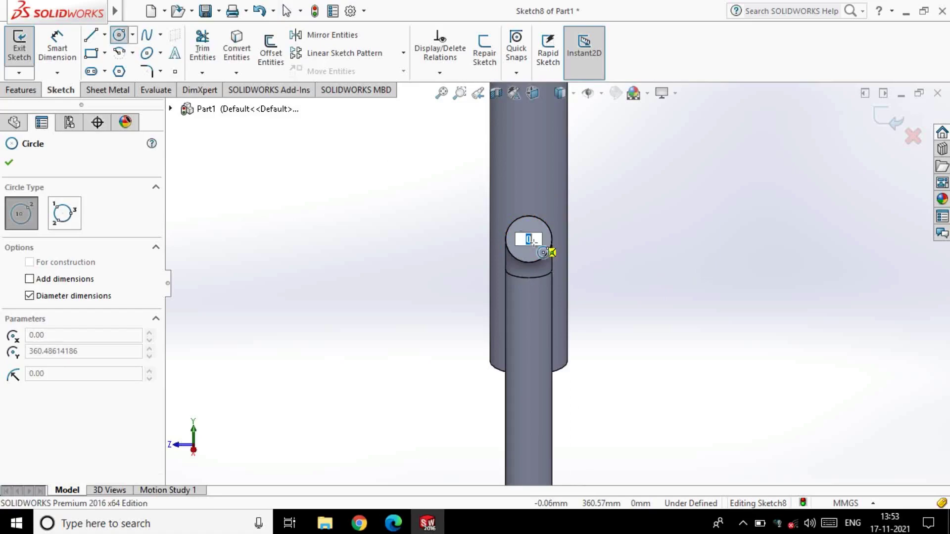
pyautogui.click(559, 258)
pyautogui.press('Escape')
pyautogui.click(542, 203)
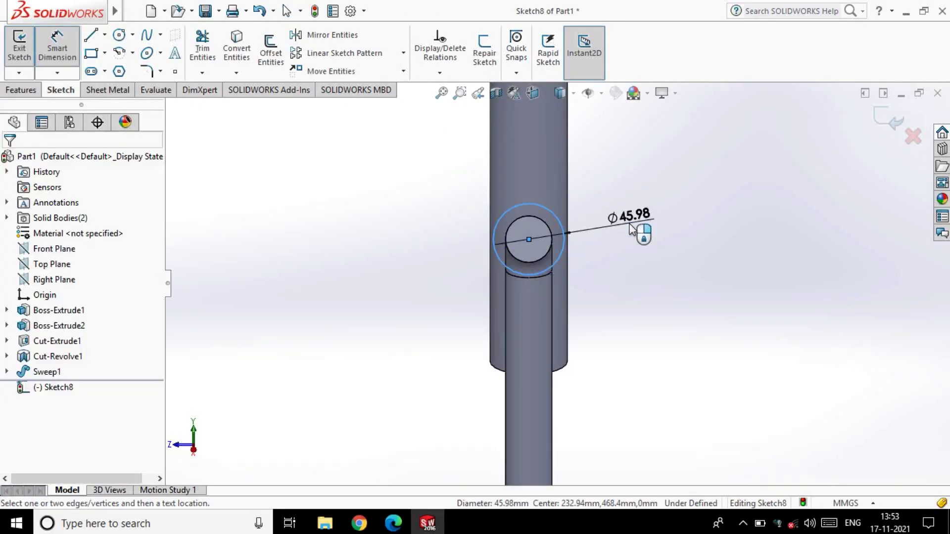
pyautogui.click(629, 225)
pyautogui.write('40')
pyautogui.press('Return')
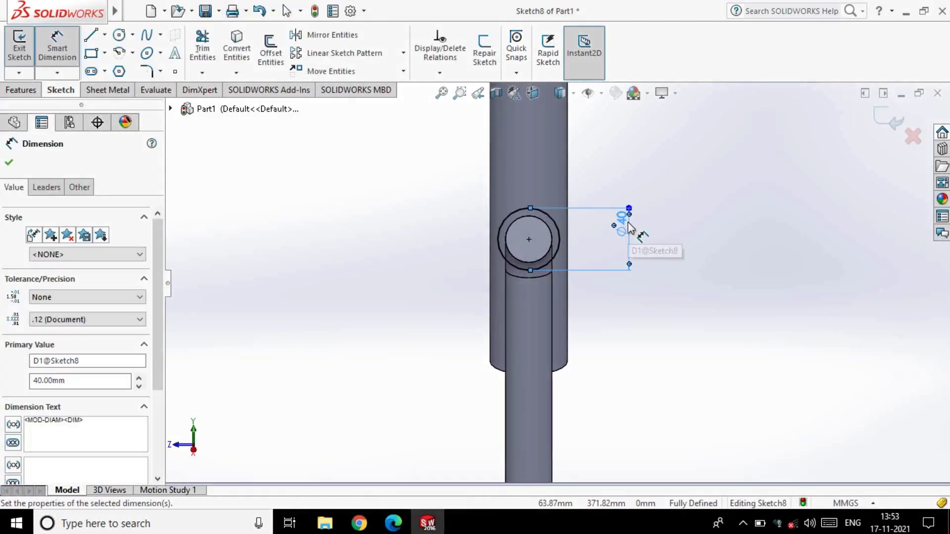
pyautogui.press('Escape')
# Extrude the Ø40 circle 5 mm into a flange collar.
pyautogui.click(27, 41)
pyautogui.click(31, 49)
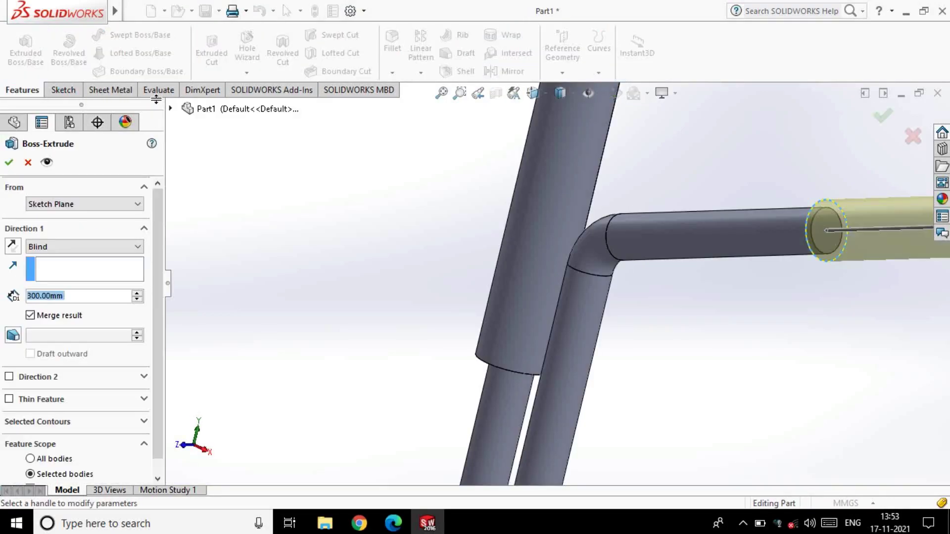
pyautogui.press('Return')
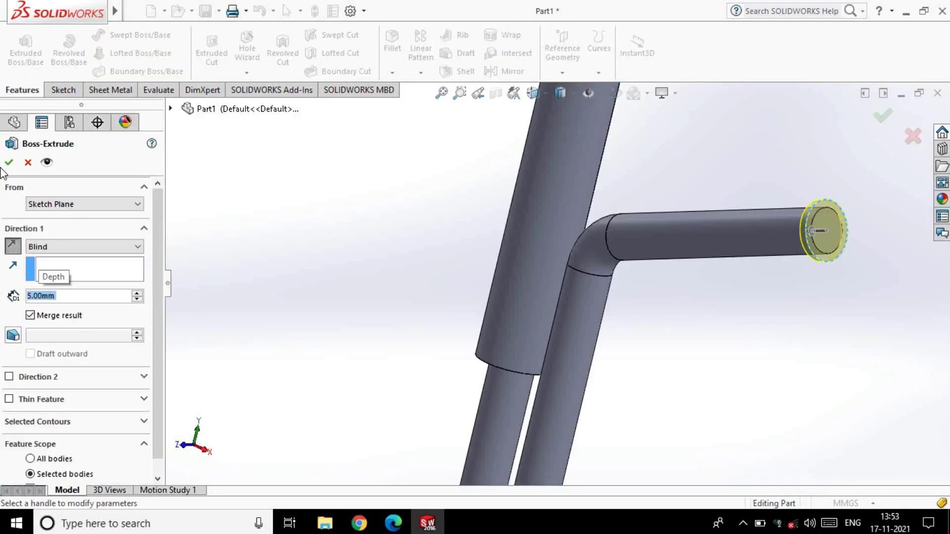
# Round the tube's end edge with a 3 mm fillet.
pyautogui.write('3')
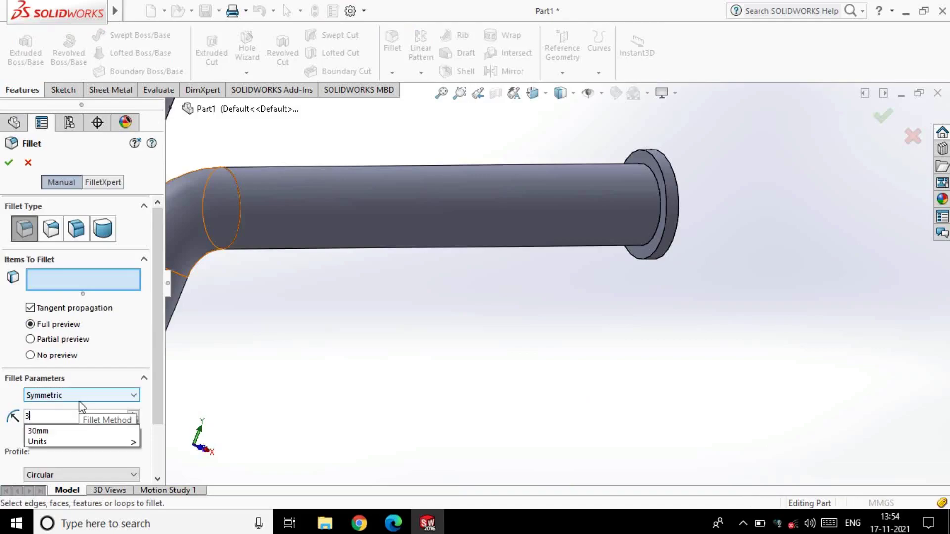
pyautogui.press('Return')
pyautogui.click(663, 177)
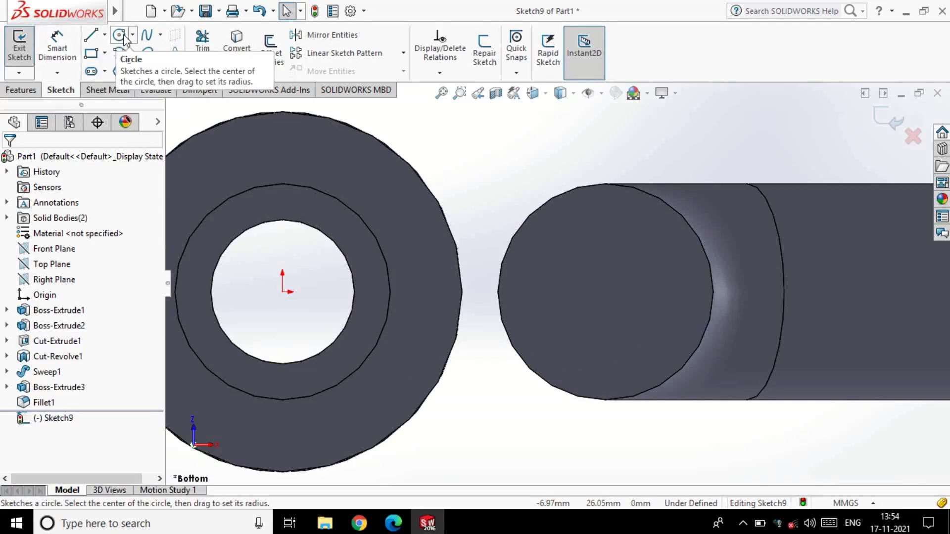
# Draw the bore circle on the tube end, concentric with its outer edge.
pyautogui.click(119, 35)
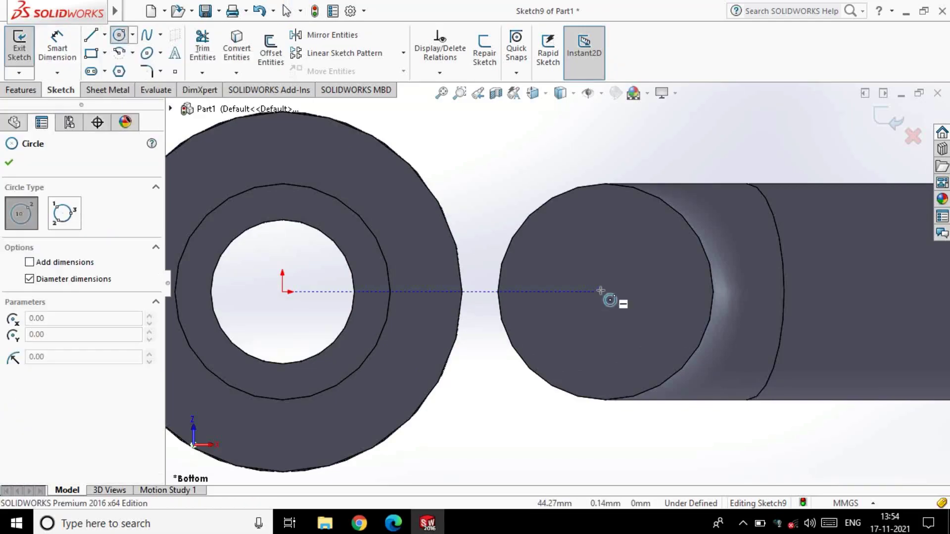
pyautogui.click(584, 322)
pyautogui.click(636, 285)
pyautogui.press('Escape')
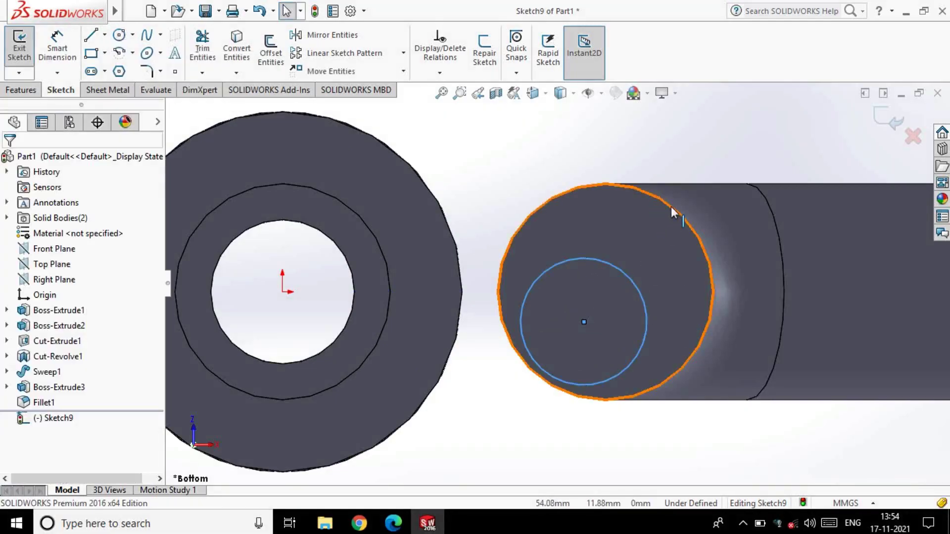
pyautogui.click(670, 213)
pyautogui.click(624, 274)
pyautogui.click(663, 205)
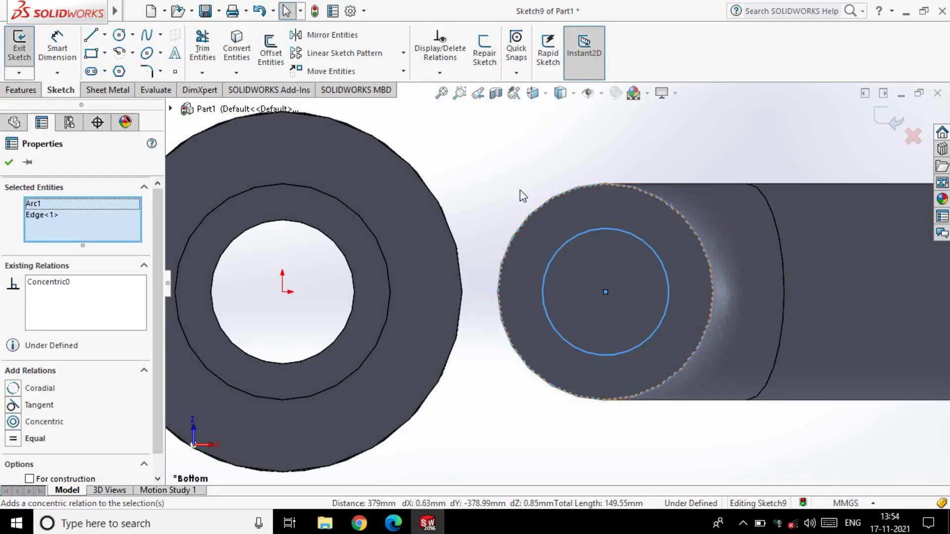
# Dimension the bore circle to 10 mm diameter and close the profile sketch.
pyautogui.click(57, 44)
pyautogui.click(667, 266)
pyautogui.click(596, 156)
pyautogui.write('10')
pyautogui.press('Return')
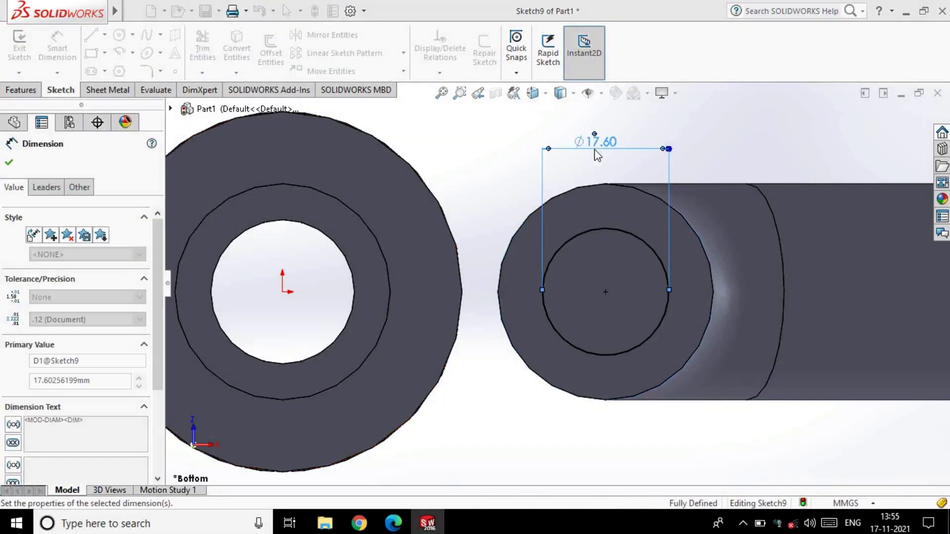
pyautogui.press('Escape')
pyautogui.scroll(2, 650, 133)
pyautogui.click(890, 119)
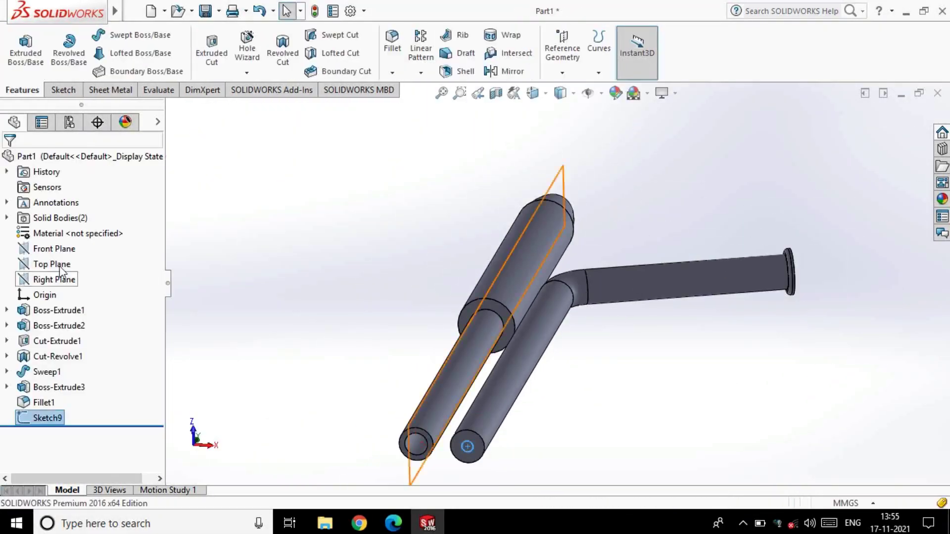
# On the Front Plane, convert the tube's straight, bend and angled silhouette edges into a path.
pyautogui.click(54, 248)
pyautogui.click(79, 232)
pyautogui.click(236, 50)
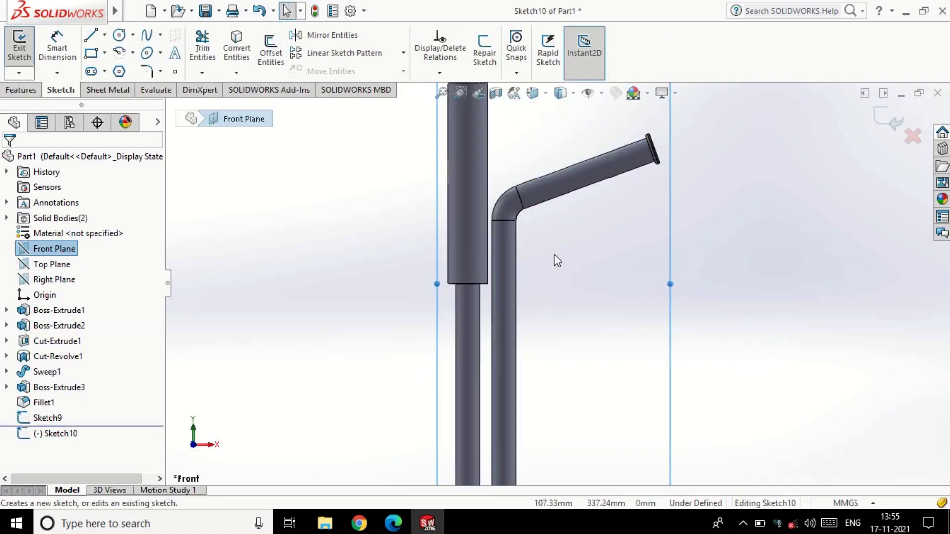
pyautogui.click(528, 244)
pyautogui.click(551, 207)
pyautogui.scroll(-2, 530, 215)
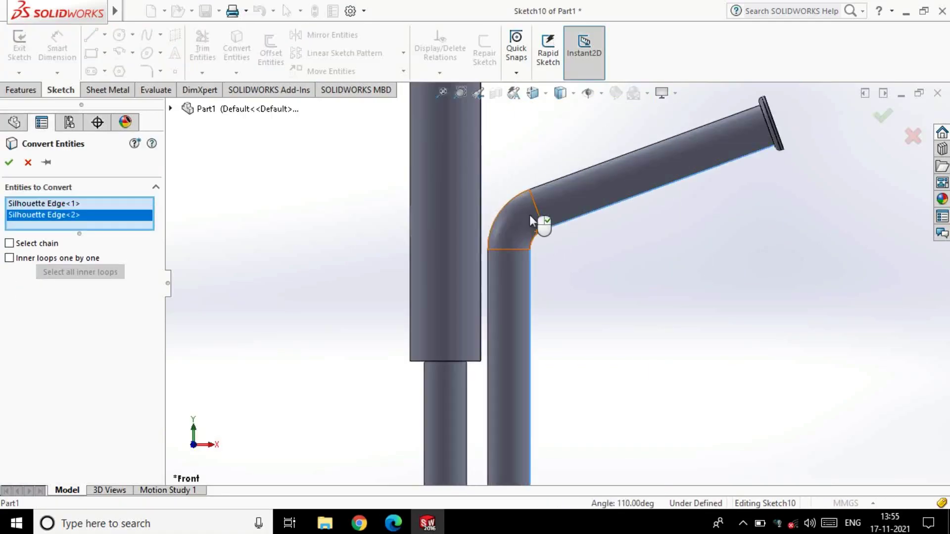
pyautogui.scroll(-3, 537, 217)
pyautogui.click(522, 207)
pyautogui.scroll(4, 648, 240)
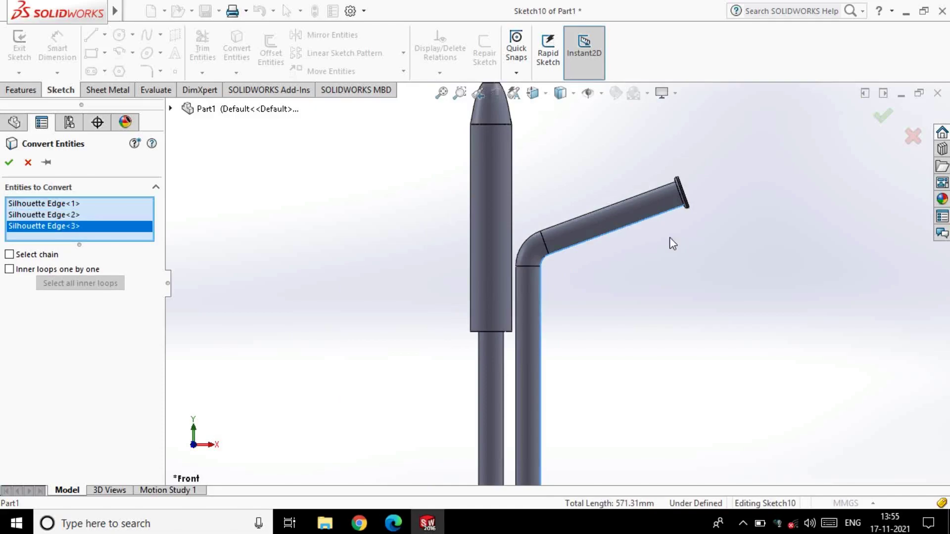
pyautogui.click(8, 163)
# Add a line from the tube's end corner out past the flange to finish the path.
pyautogui.click(90, 36)
pyautogui.scroll(-3, 674, 208)
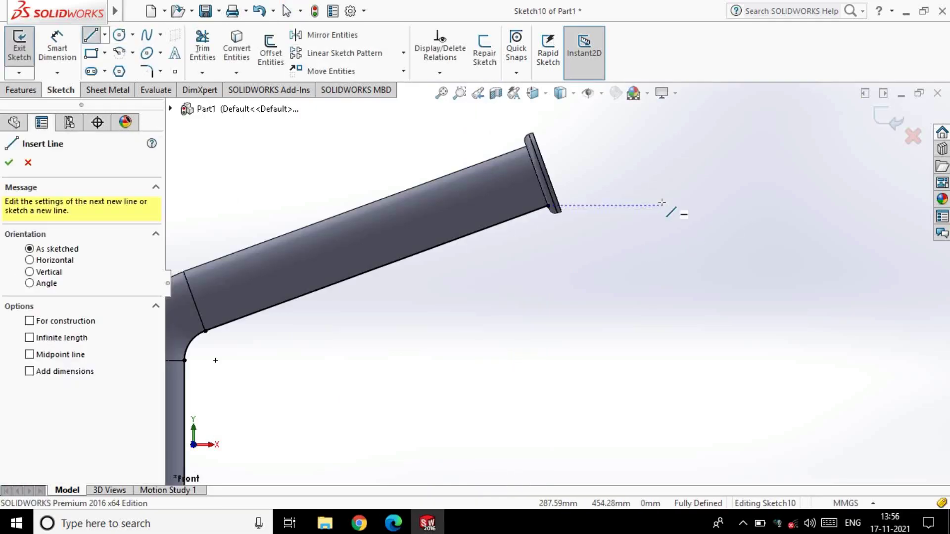
pyautogui.scroll(-4, 438, 311)
pyautogui.click(419, 338)
pyautogui.click(583, 277)
pyautogui.press('Escape')
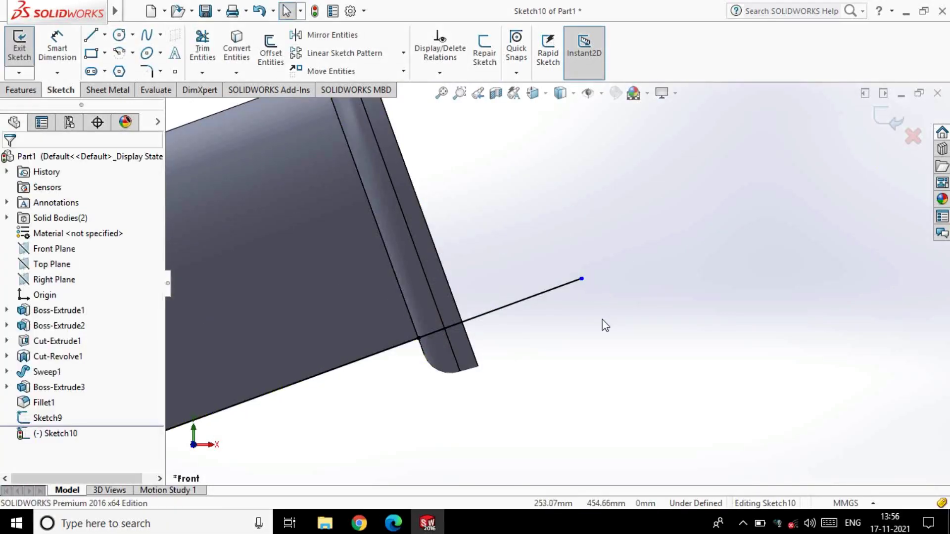
pyautogui.scroll(5, 587, 350)
pyautogui.scroll(2, 587, 350)
pyautogui.click(20, 42)
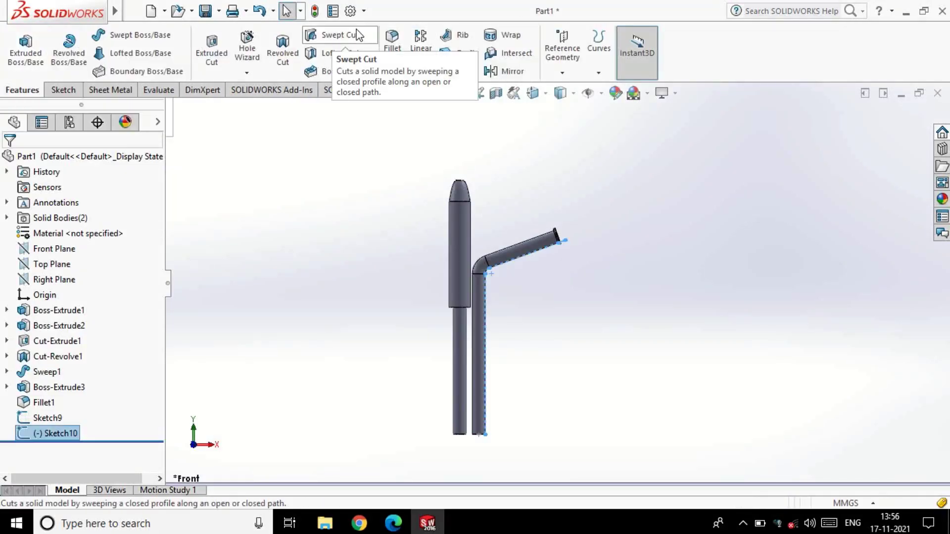
# Swept-cut Sketch9 along Sketch10 to hollow the whole bent tube.
pyautogui.click(339, 35)
pyautogui.moveTo(516, 303); pyautogui.dragTo(510, 121, button='middle')
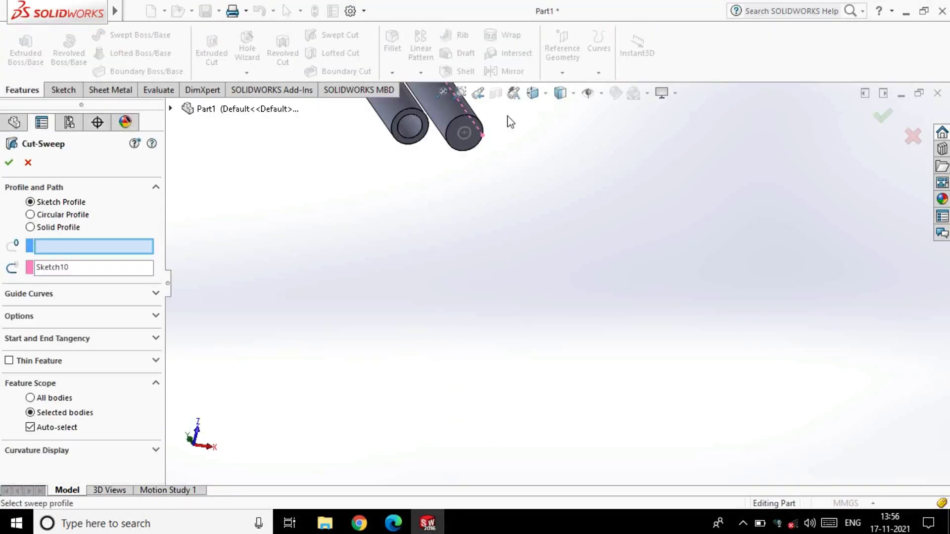
pyautogui.scroll(-3, 495, 148)
pyautogui.click(483, 176)
pyautogui.click(11, 163)
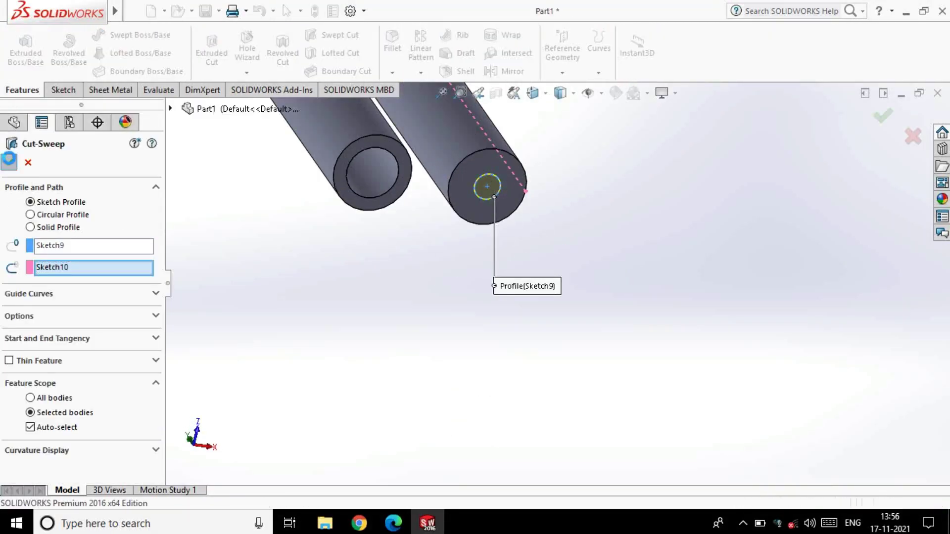
pyautogui.scroll(3, 607, 270)
pyautogui.scroll(3, 612, 222)
pyautogui.moveTo(612, 223); pyautogui.dragTo(445, 232, button='middle')
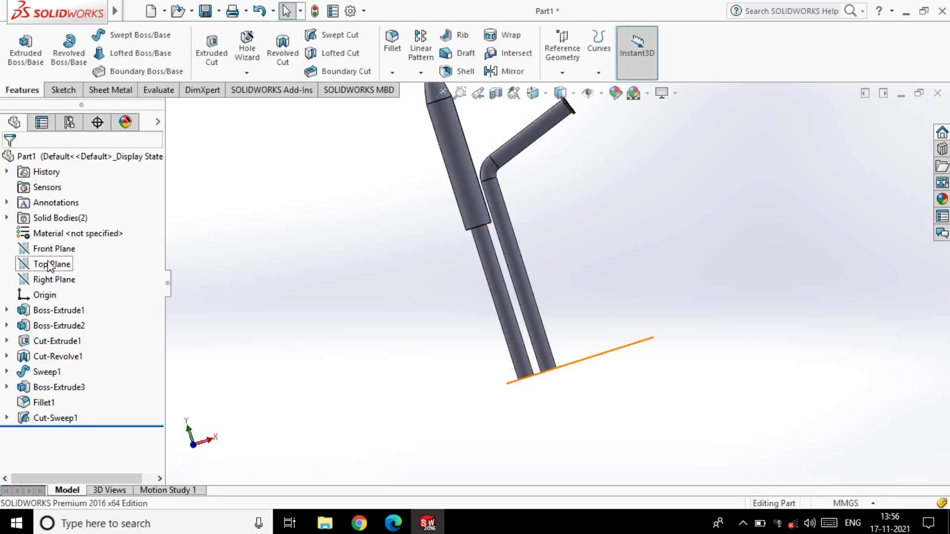
pyautogui.click(52, 263)
# On the Top Plane, draw a large circle with its centre level with the origin.
pyautogui.click(93, 241)
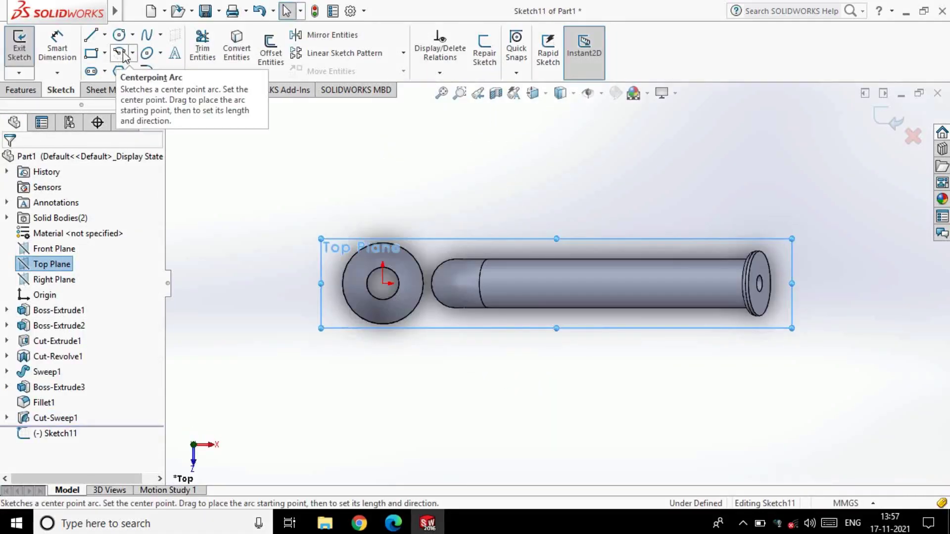
pyautogui.click(118, 34)
pyautogui.click(431, 259)
pyautogui.click(500, 172)
pyautogui.press('Escape')
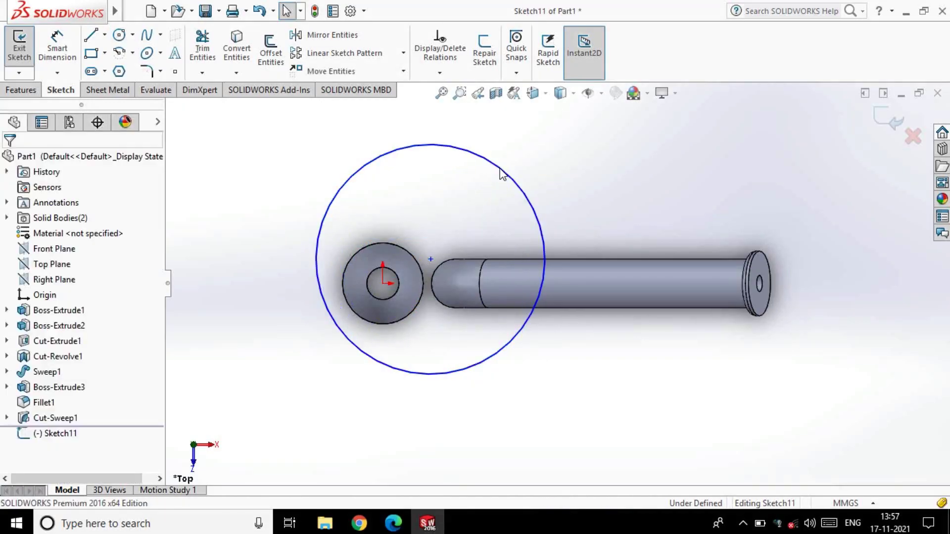
pyautogui.click(431, 259)
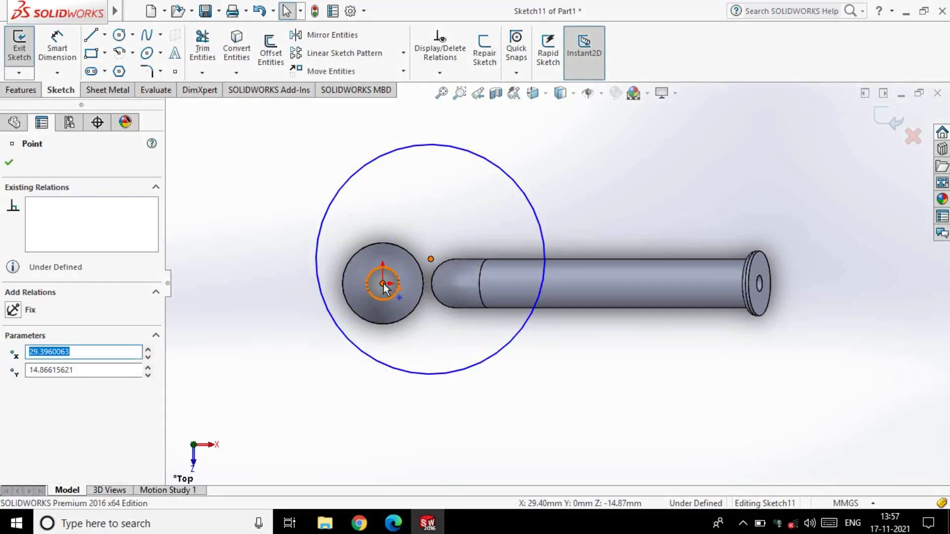
pyautogui.keyDown('ctrl'); pyautogui.click(383, 283); pyautogui.keyUp('ctrl')
pyautogui.click(445, 220)
# Dimension the circle 22.5 mm from the origin with a 70 mm diameter.
pyautogui.press('d')
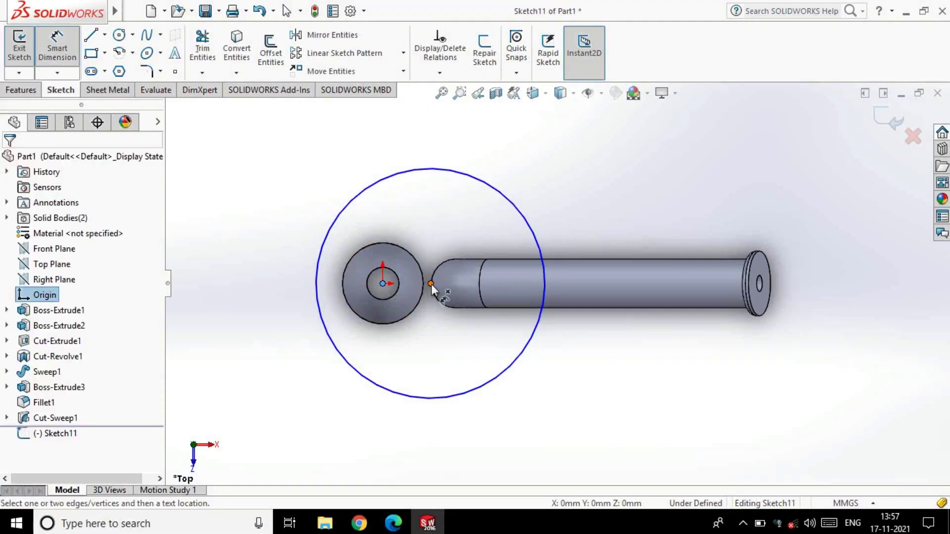
pyautogui.click(408, 333)
pyautogui.write('22.5')
pyautogui.press('Return')
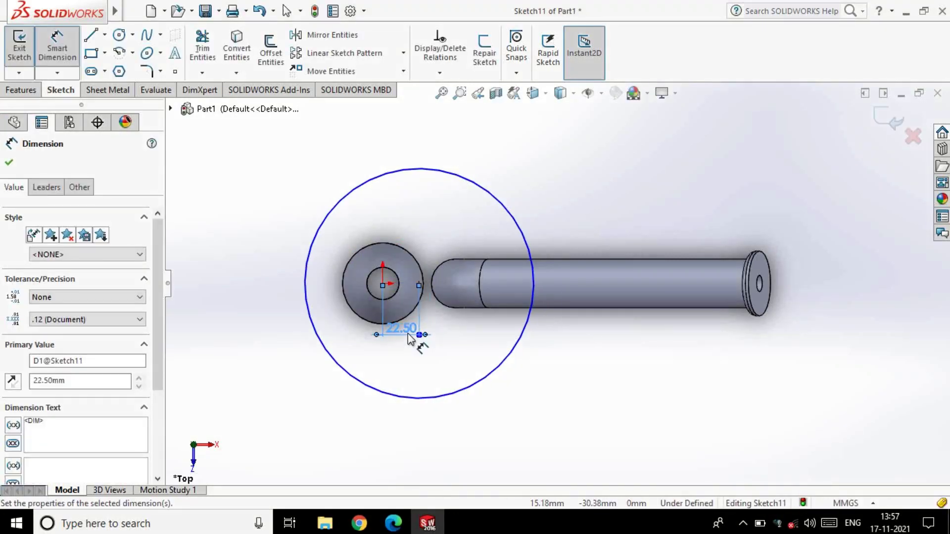
pyautogui.press('Escape')
pyautogui.click(58, 43)
pyautogui.click(433, 170)
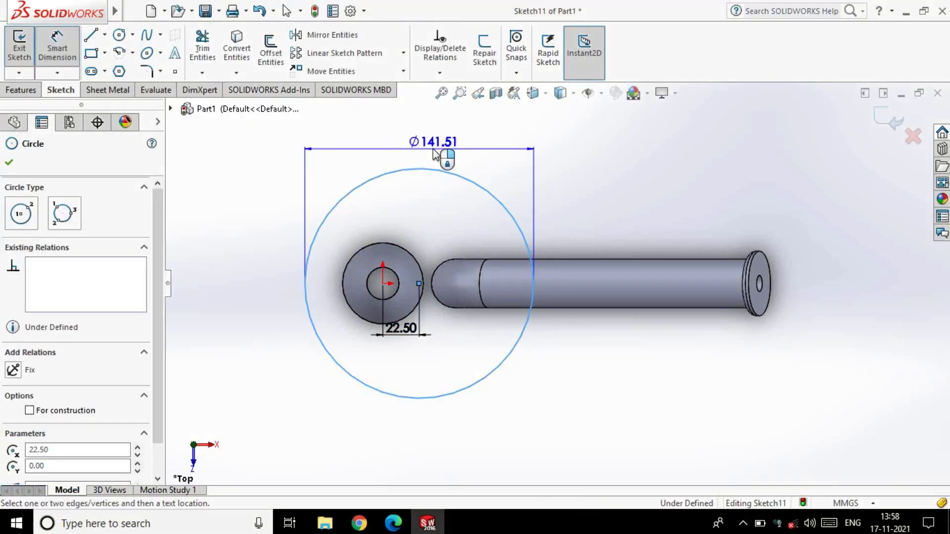
pyautogui.click(438, 151)
pyautogui.write('70')
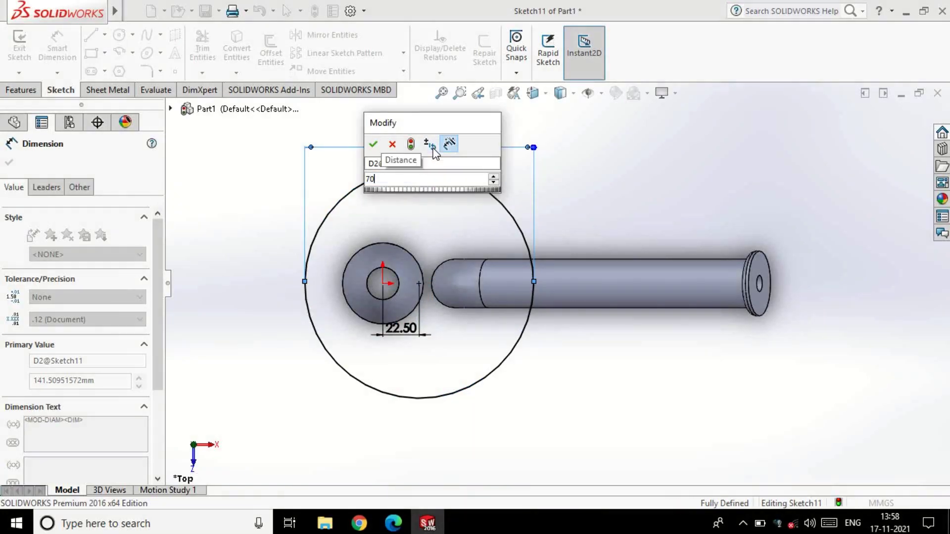
pyautogui.press('Return')
pyautogui.moveTo(434, 152); pyautogui.dragTo(669, 265, button='middle')
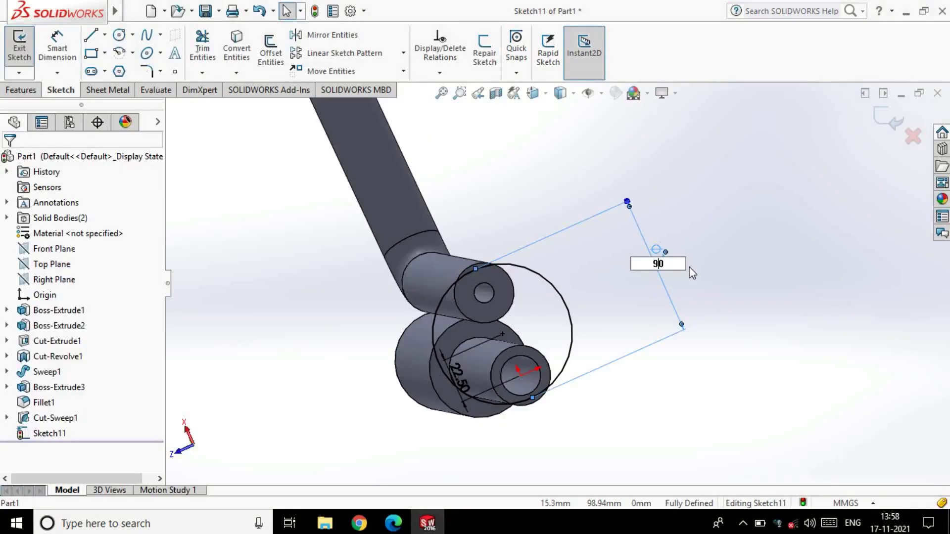
# Extrude the 70 mm circle into a 5 mm-thick flange disc.
pyautogui.click(19, 45)
pyautogui.click(30, 65)
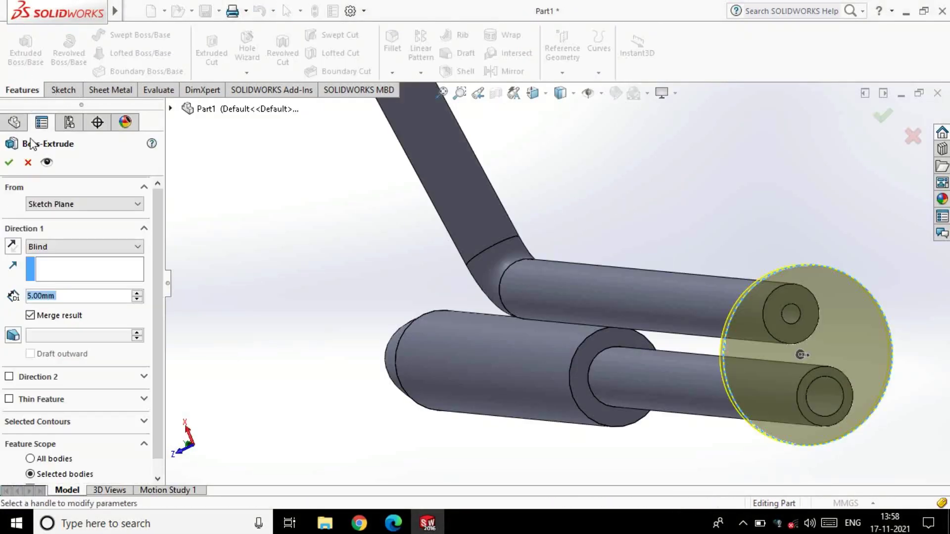
pyautogui.click(12, 168)
pyautogui.moveTo(426, 281); pyautogui.dragTo(753, 242, button='middle')
pyautogui.scroll(-5, 793, 263)
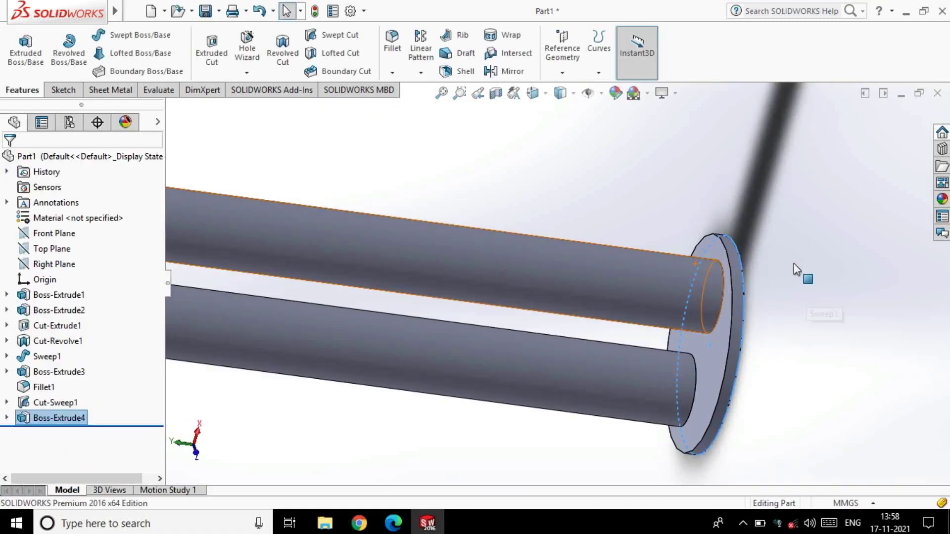
# Round the flange edge 3 mm and extend the upper tube 30 mm past it.
pyautogui.click(736, 298)
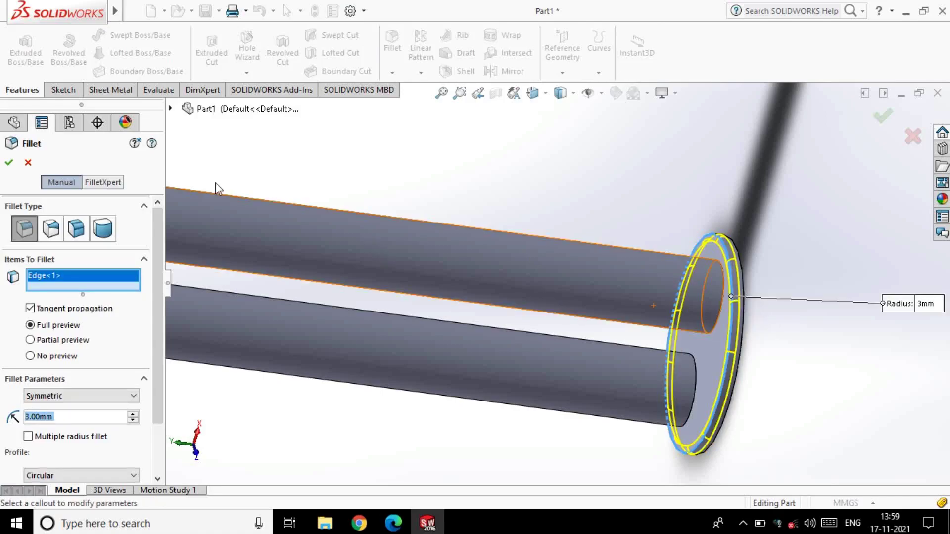
pyautogui.click(11, 161)
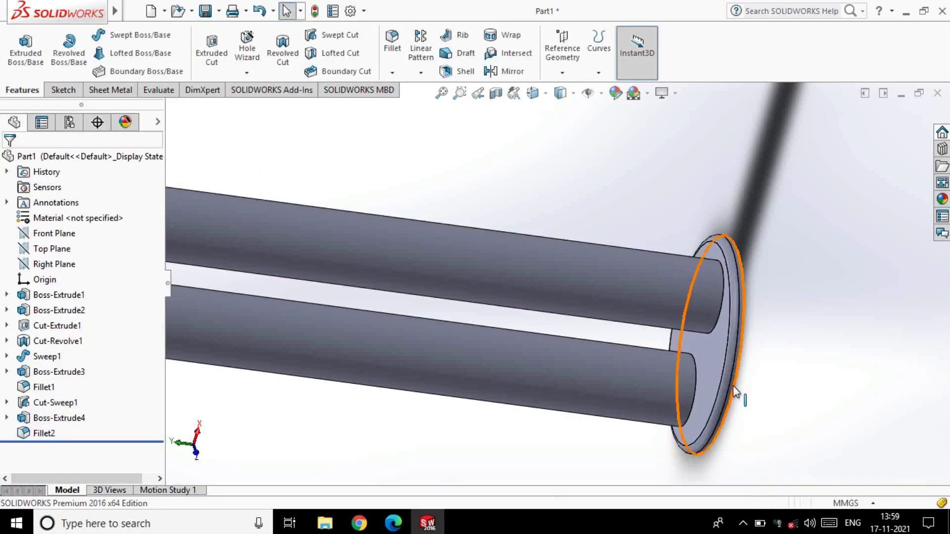
pyautogui.click(729, 328)
pyautogui.click(775, 322)
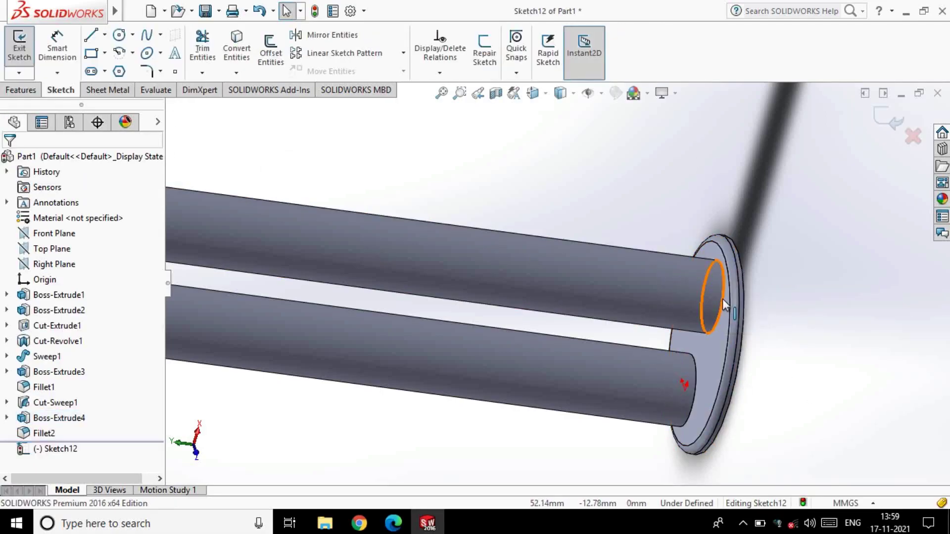
pyautogui.click(19, 50)
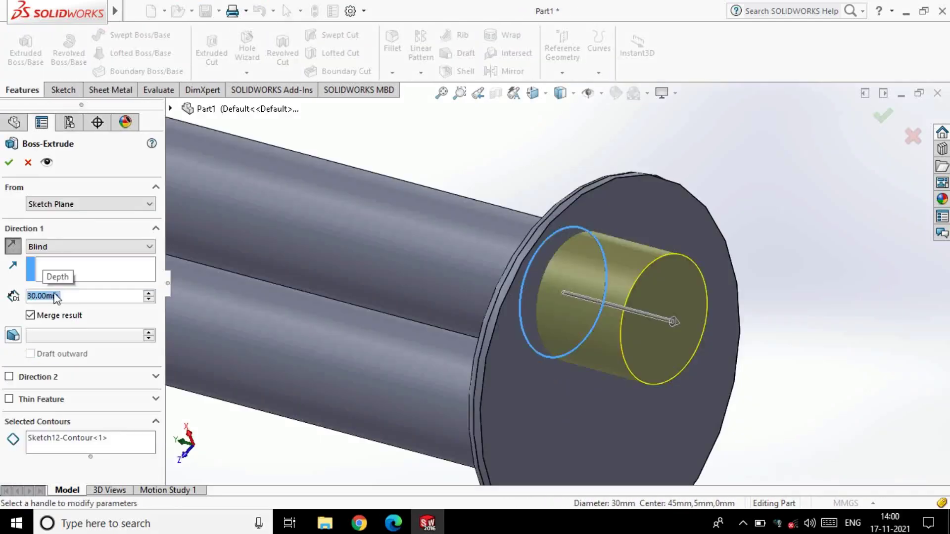
pyautogui.click(883, 116)
# Sketch a small circle concentric with the extension's end face.
pyautogui.click(619, 306)
pyautogui.click(19, 50)
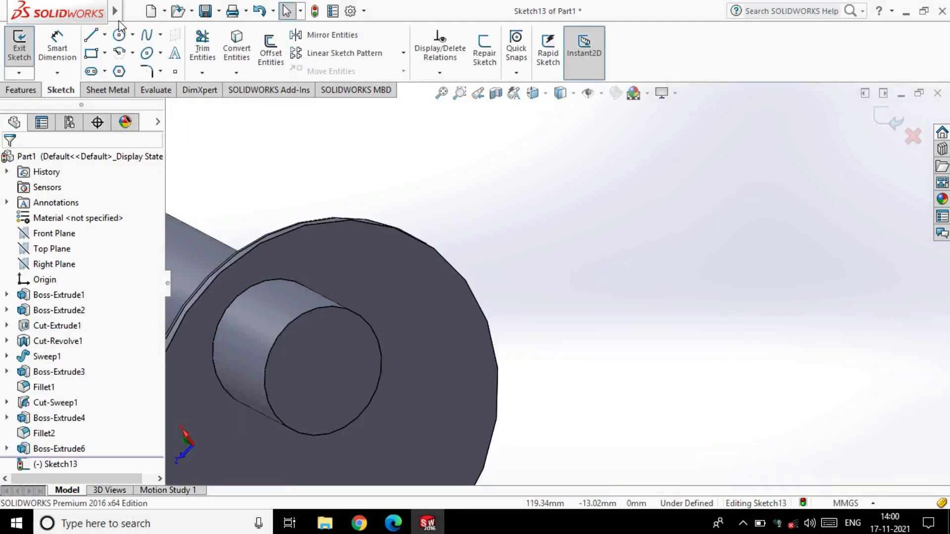
pyautogui.click(119, 35)
pyautogui.moveTo(325, 372); pyautogui.dragTo(353, 385)
pyautogui.press('Escape')
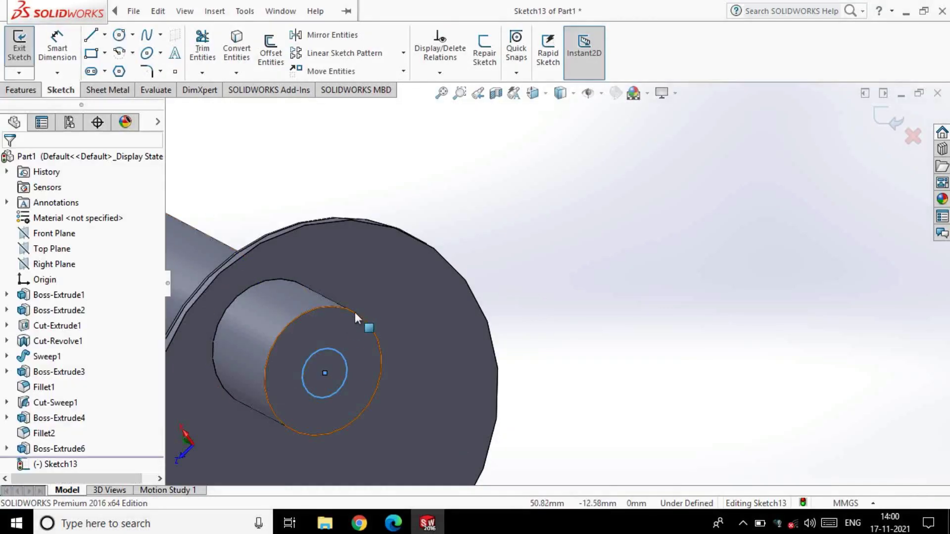
pyautogui.click(355, 312)
pyautogui.keyDown('ctrl'); pyautogui.click(343, 353); pyautogui.keyUp('ctrl')
pyautogui.click(418, 298)
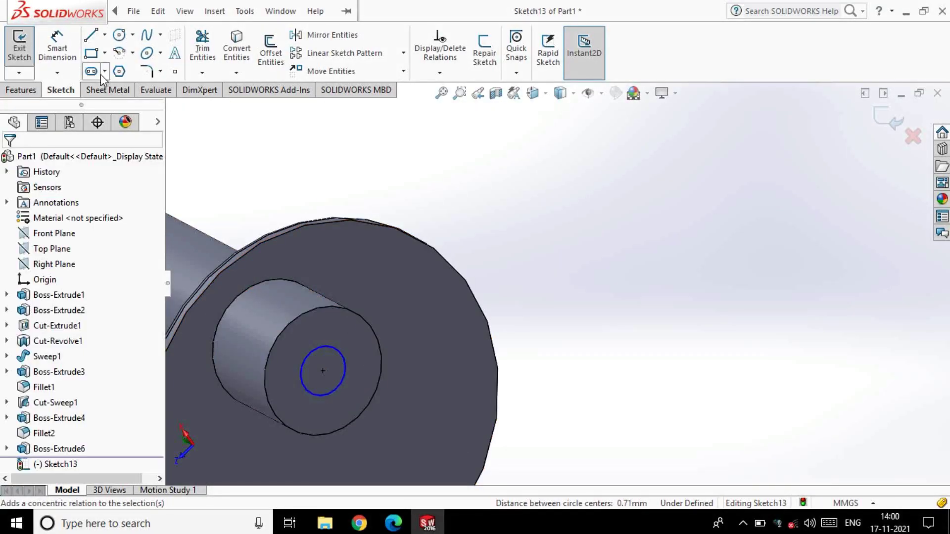
# Give the small circle a diameter of 1 and cut it 40 mm deep.
pyautogui.click(57, 48)
pyautogui.click(311, 360)
pyautogui.click(322, 341)
pyautogui.write('1')
pyautogui.press('Return')
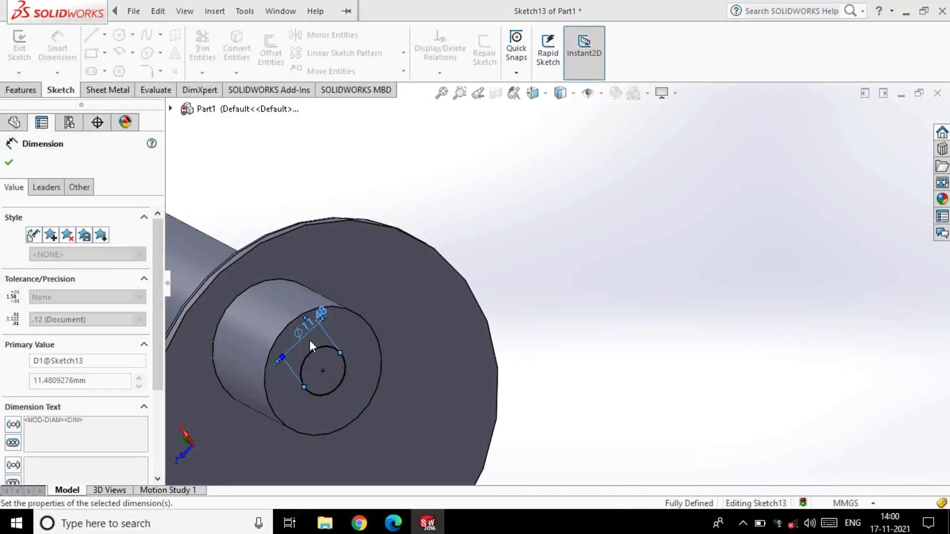
pyautogui.click(19, 50)
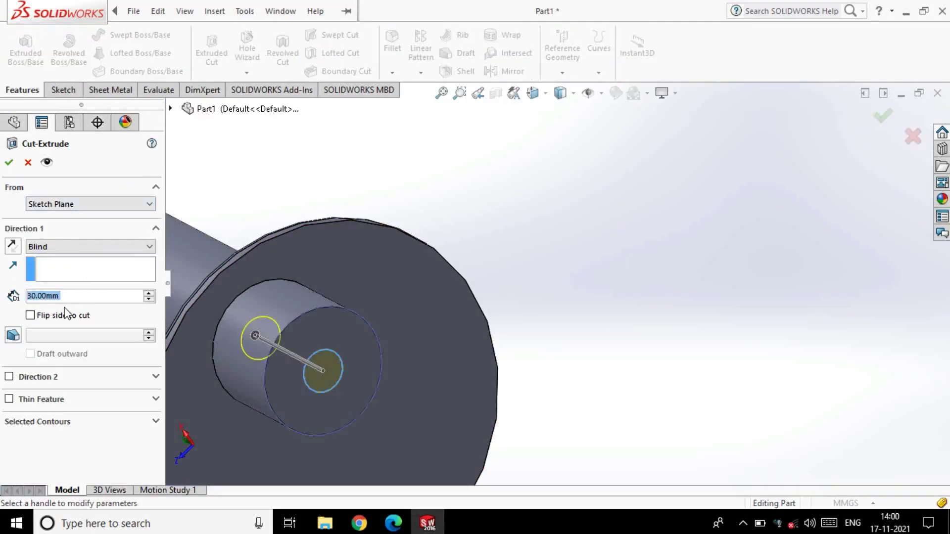
pyautogui.write('0')
pyautogui.press('Return')
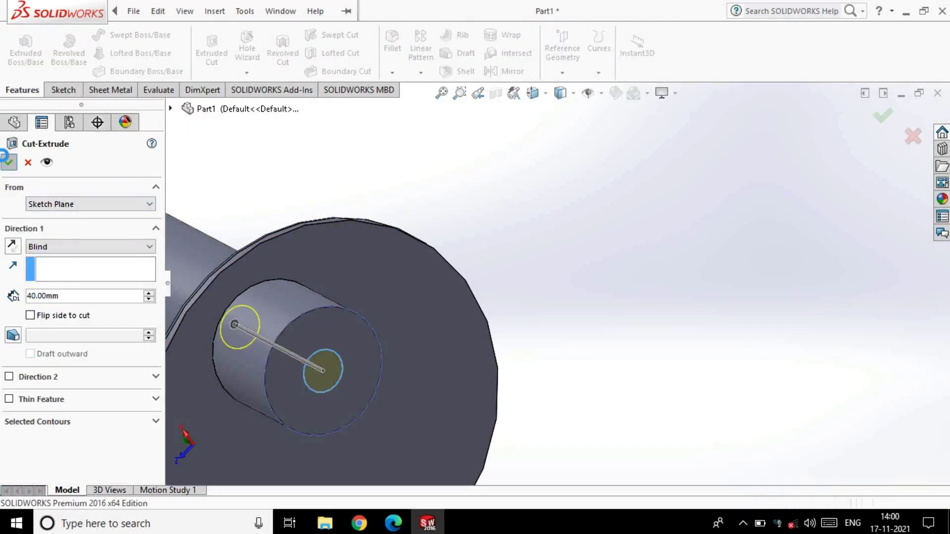
pyautogui.click(7, 162)
pyautogui.moveTo(606, 292)
pyautogui.mouseDown(button='middle')
pyautogui.moveTo(569, 341)
pyautogui.moveTo(478, 329)
pyautogui.moveTo(460, 308)
pyautogui.moveTo(466, 303)
pyautogui.moveTo(485, 335)
pyautogui.moveTo(430, 364)
pyautogui.moveTo(470, 297)
pyautogui.mouseUp(button='middle')
# Sketch the lower tube's 30 mm end circle and extrude it 150 mm.
pyautogui.click(471, 297)
pyautogui.click(494, 282)
pyautogui.click(361, 317)
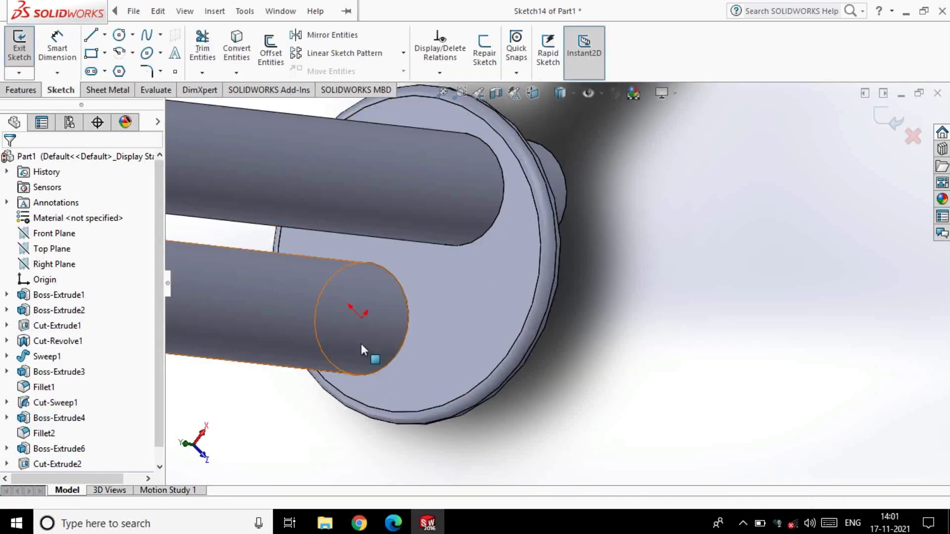
pyautogui.click(405, 331)
pyautogui.moveTo(709, 285); pyautogui.dragTo(142, 203, button='middle')
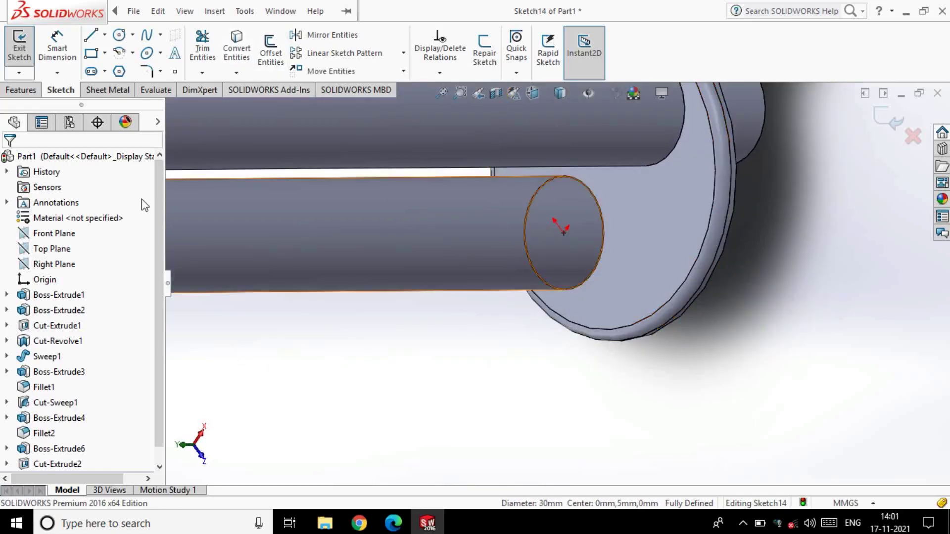
pyautogui.click(23, 54)
pyautogui.click(27, 47)
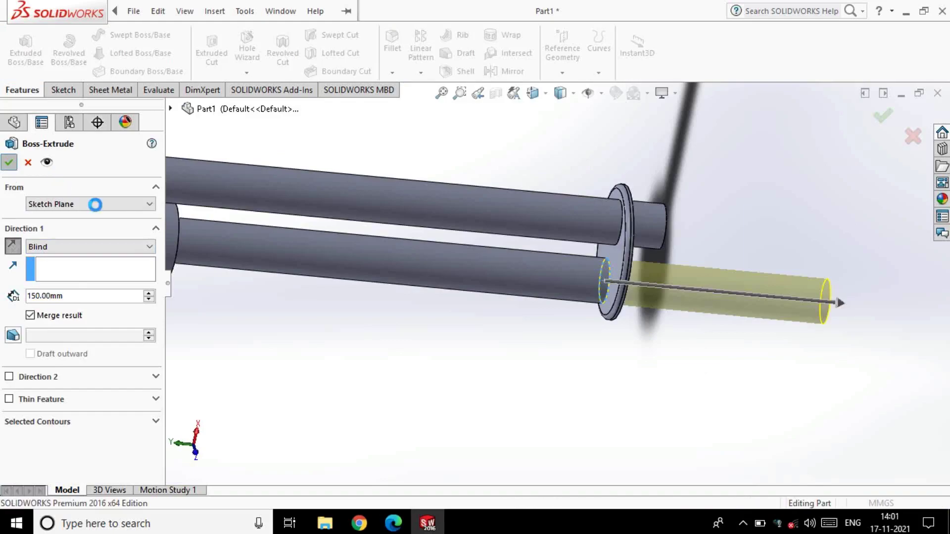
pyautogui.press('Return')
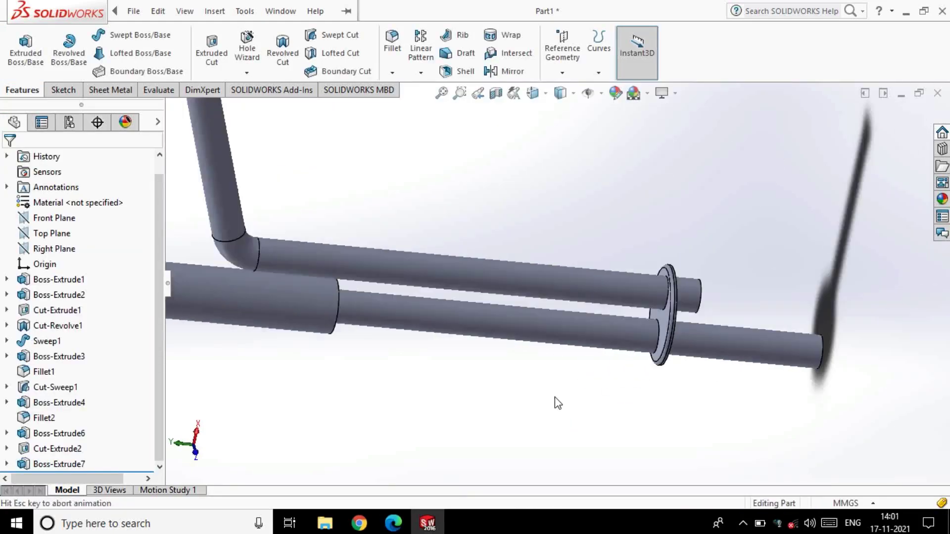
# Cut a 20 mm hole Through All in both directions from the tube end.
pyautogui.click(453, 362)
pyautogui.click(489, 328)
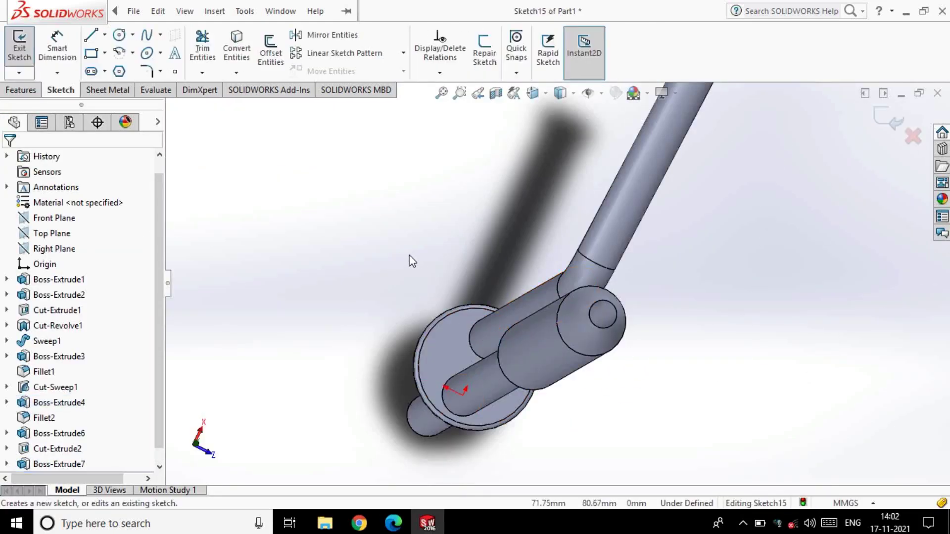
pyautogui.click(237, 40)
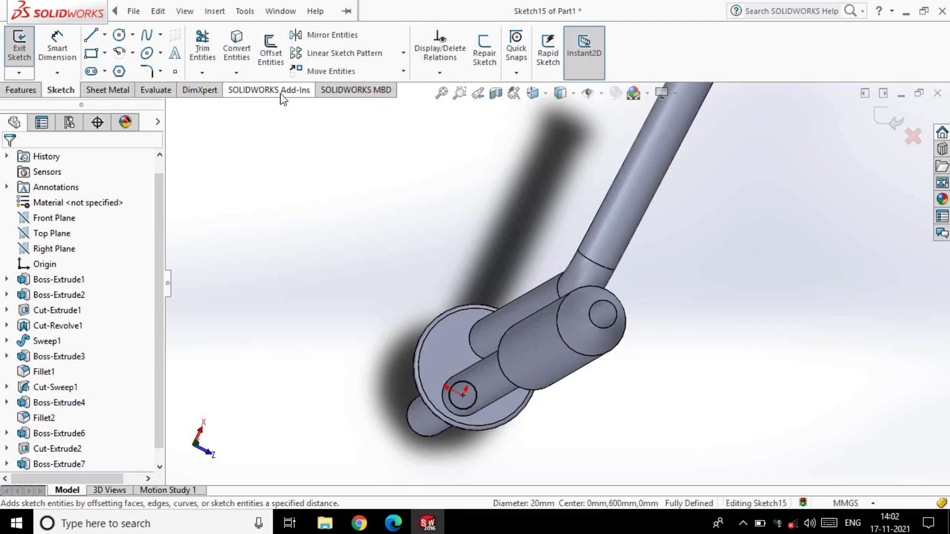
pyautogui.click(17, 44)
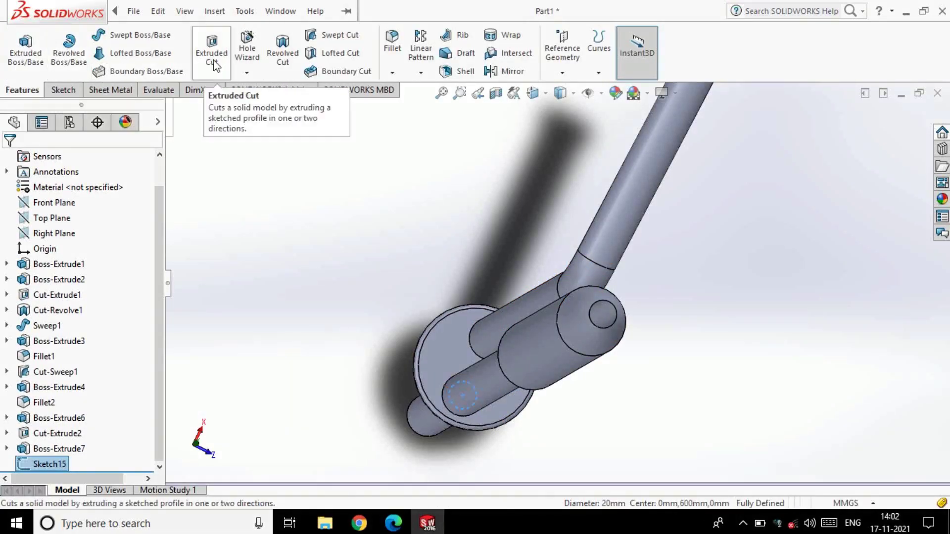
pyautogui.click(211, 49)
pyautogui.click(71, 247)
pyautogui.click(59, 277)
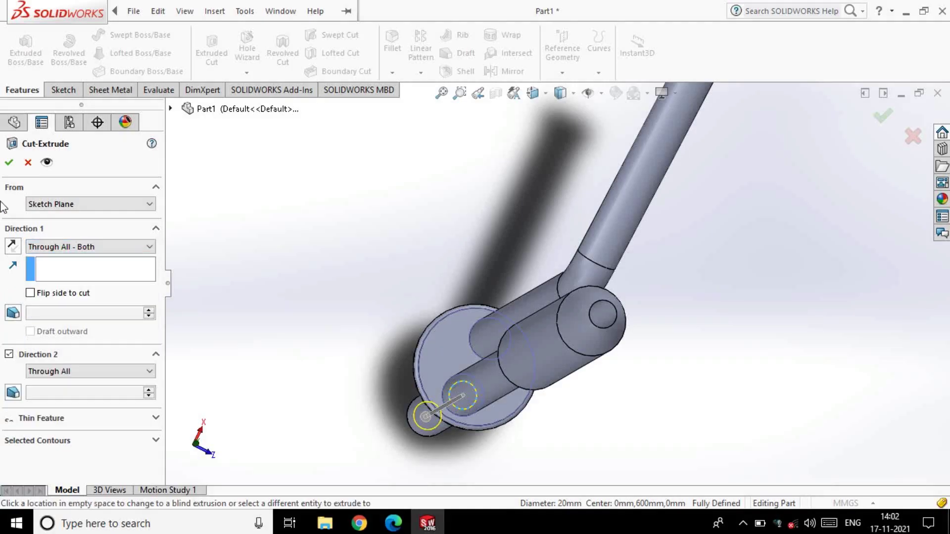
pyautogui.click(8, 163)
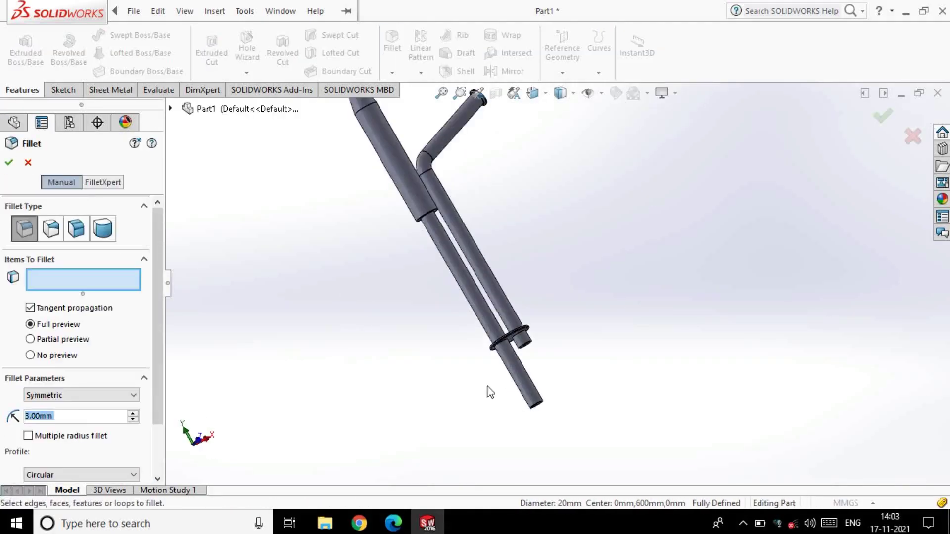
# Fillet both tube end edges at 3 mm.
pyautogui.scroll(-3, 495, 386)
pyautogui.scroll(-3, 528, 373)
pyautogui.click(557, 324)
pyautogui.scroll(5, 573, 279)
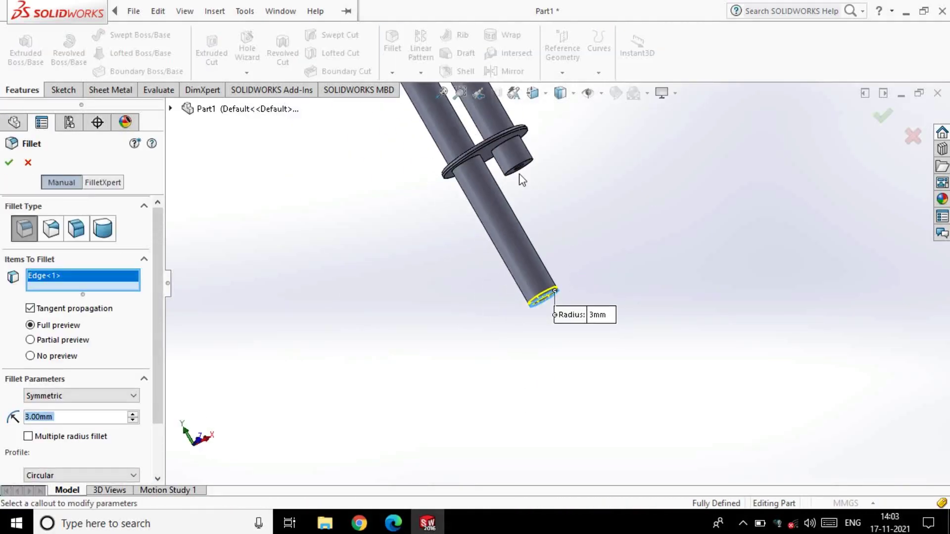
pyautogui.scroll(-5, 593, 192)
pyautogui.click(600, 209)
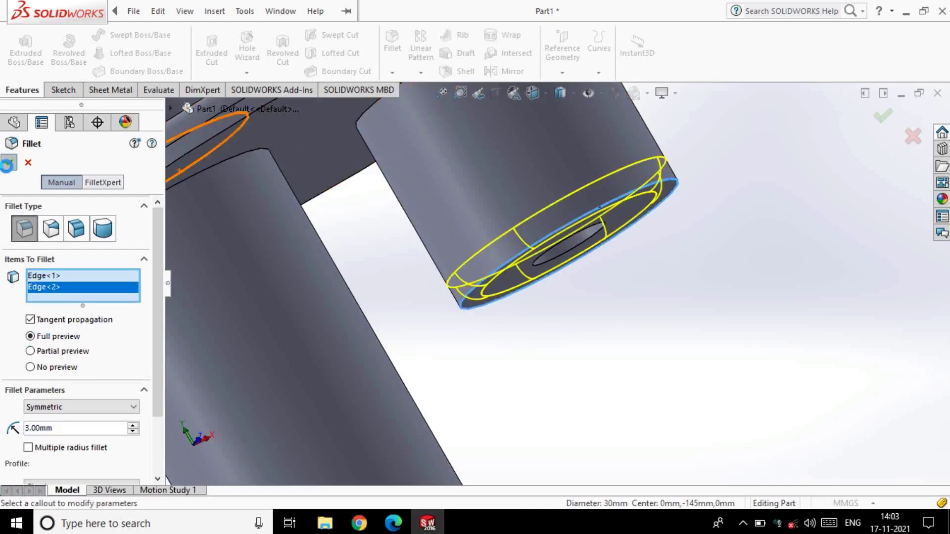
pyautogui.click(9, 164)
pyautogui.scroll(3, 462, 286)
pyautogui.scroll(2, 563, 289)
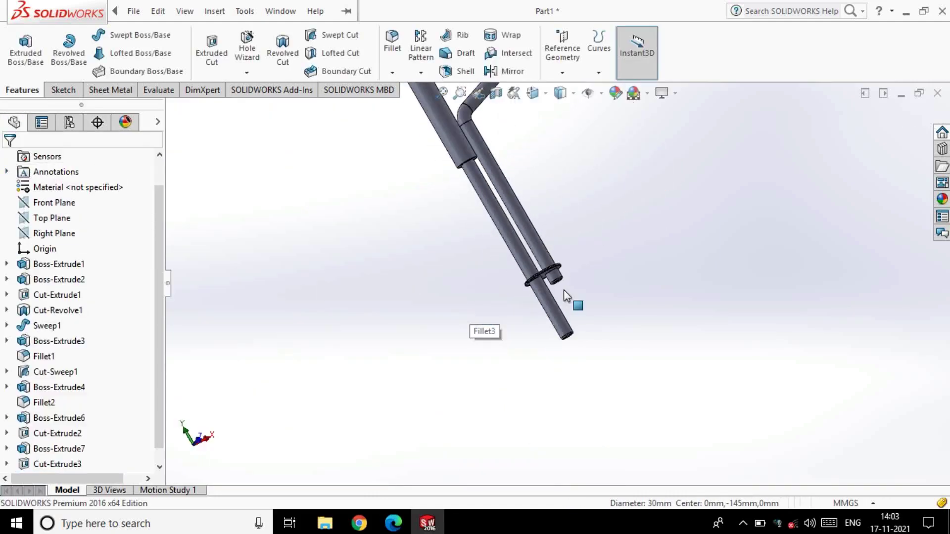
pyautogui.scroll(1, 669, 223)
pyautogui.moveTo(669, 216); pyautogui.dragTo(484, 324, button='middle')
pyautogui.scroll(-5, 545, 297)
# On the boss end face, sketch a circle at the hole, concentric with the boss.
pyautogui.click(557, 312)
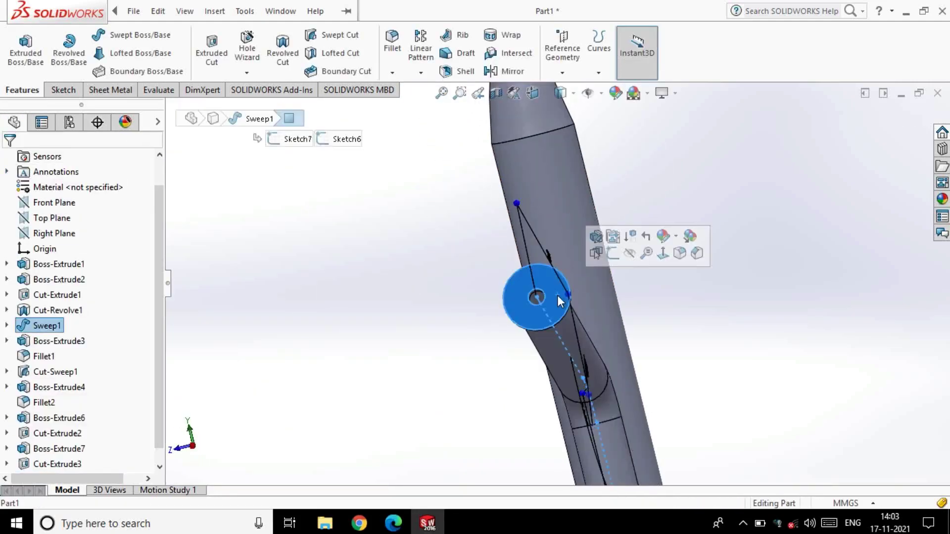
pyautogui.click(614, 255)
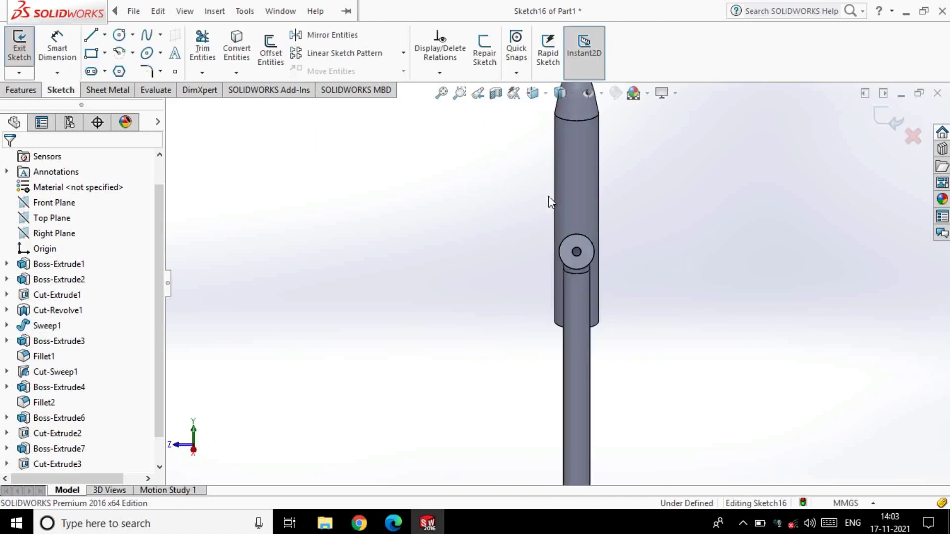
pyautogui.click(114, 37)
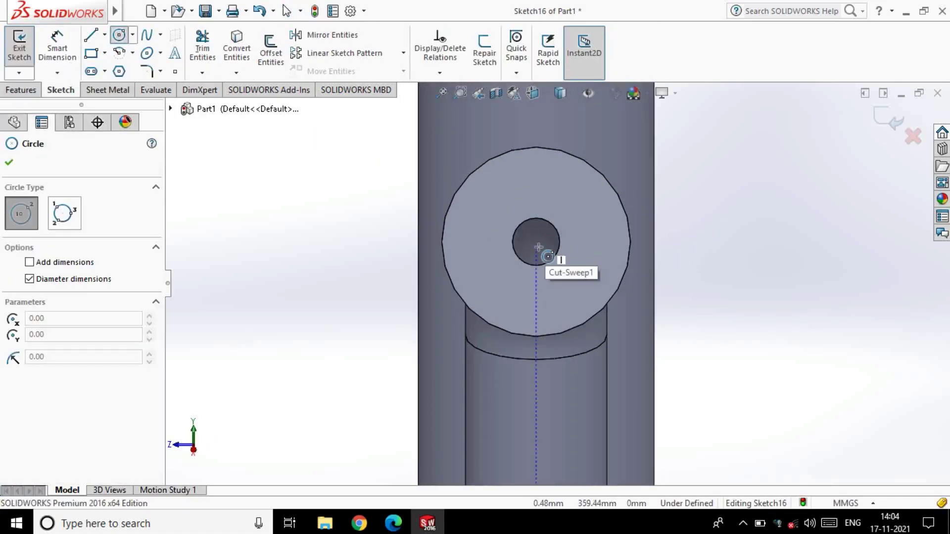
pyautogui.click(536, 247)
pyautogui.click(574, 284)
pyautogui.press('Escape')
pyautogui.click(608, 188)
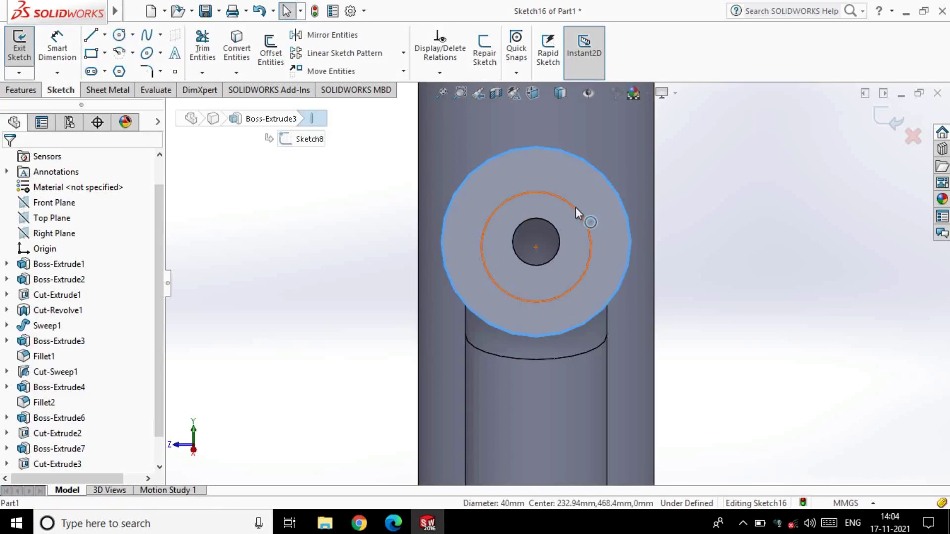
pyautogui.keyDown('ctrl'); pyautogui.click(577, 211); pyautogui.keyUp('ctrl')
pyautogui.click(638, 163)
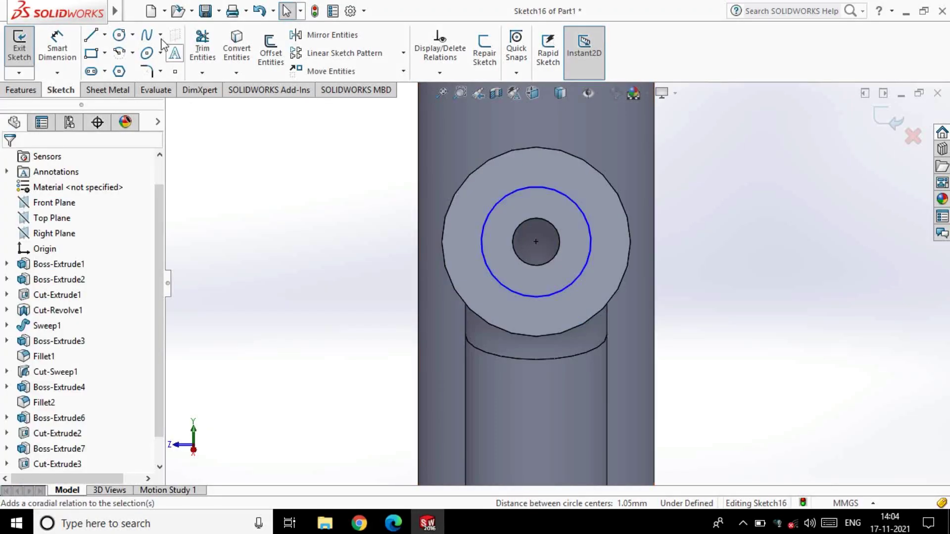
# Dimension the new circle to a 28 mm diameter.
pyautogui.click(499, 188)
pyautogui.click(490, 178)
pyautogui.write('28')
pyautogui.press('Return')
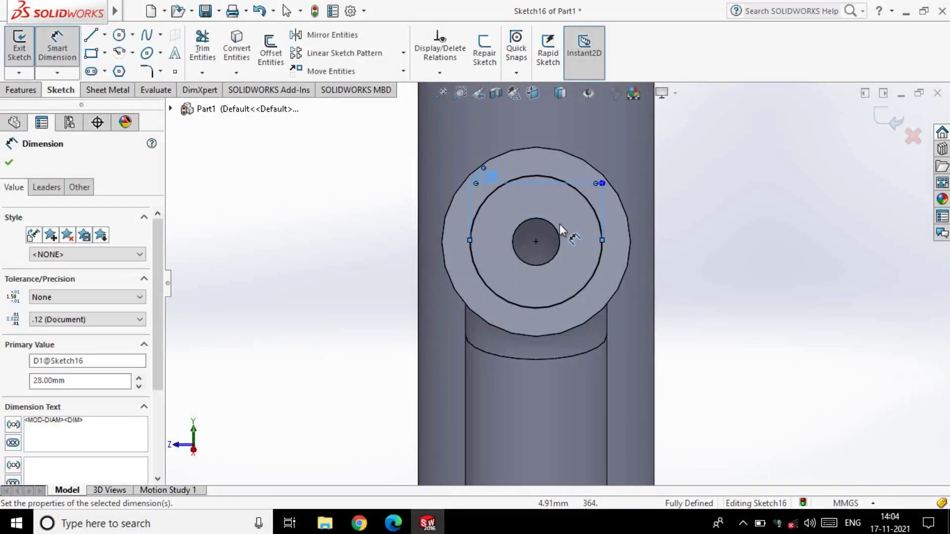
pyautogui.press('Escape')
pyautogui.click(551, 225)
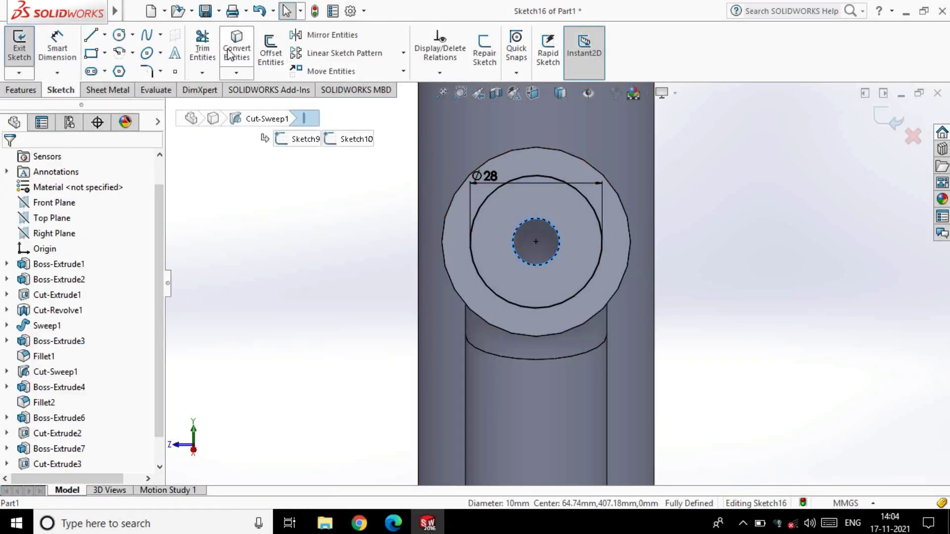
# Extrude the 28 mm circle 600 mm into a long straight tube.
pyautogui.click(19, 45)
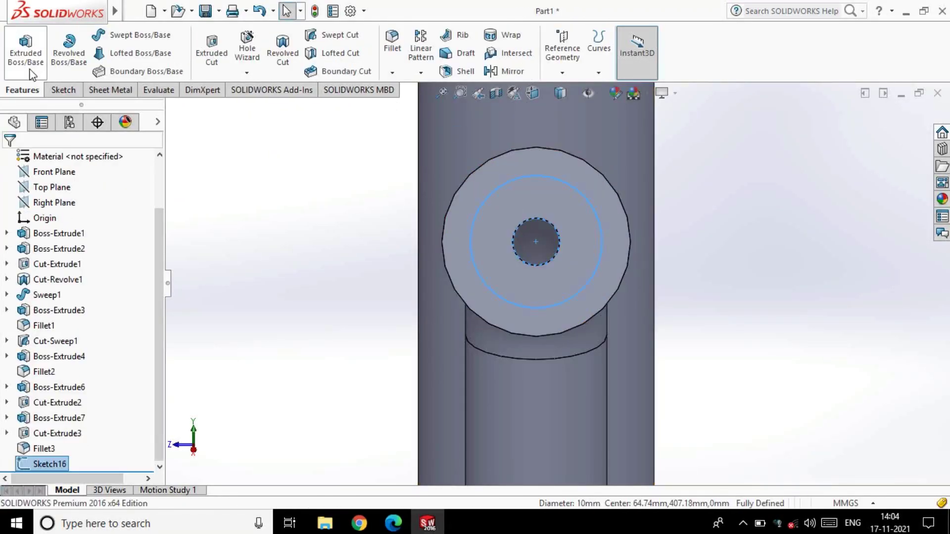
pyautogui.click(26, 67)
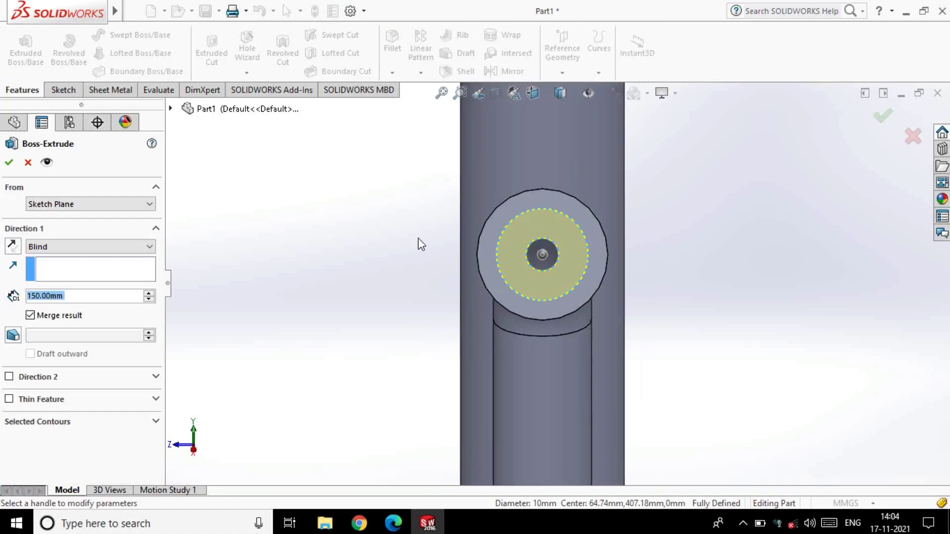
pyautogui.moveTo(418, 238)
pyautogui.mouseDown(button='middle')
pyautogui.moveTo(513, 258)
pyautogui.moveTo(384, 250)
pyautogui.mouseUp(button='middle')
pyautogui.moveTo(792, 312); pyautogui.dragTo(779, 289, button='middle')
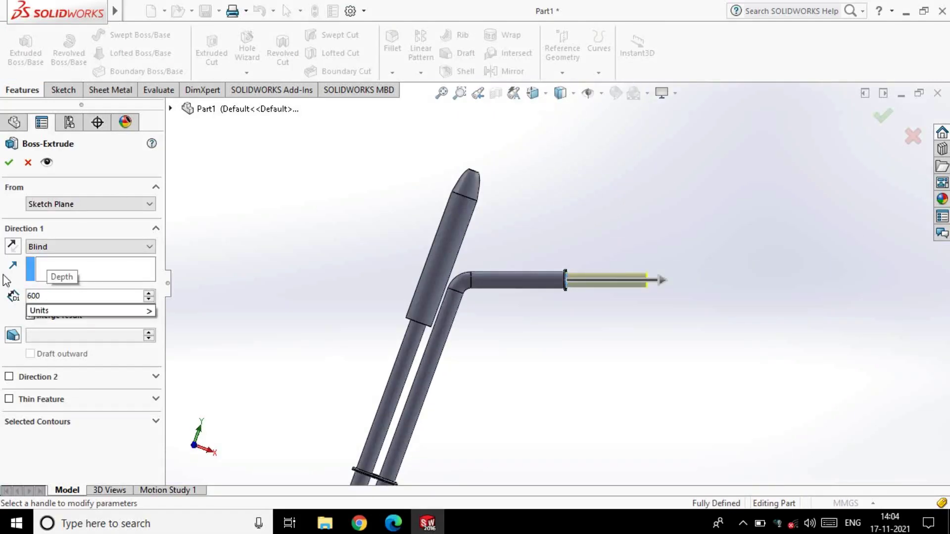
pyautogui.press('Return')
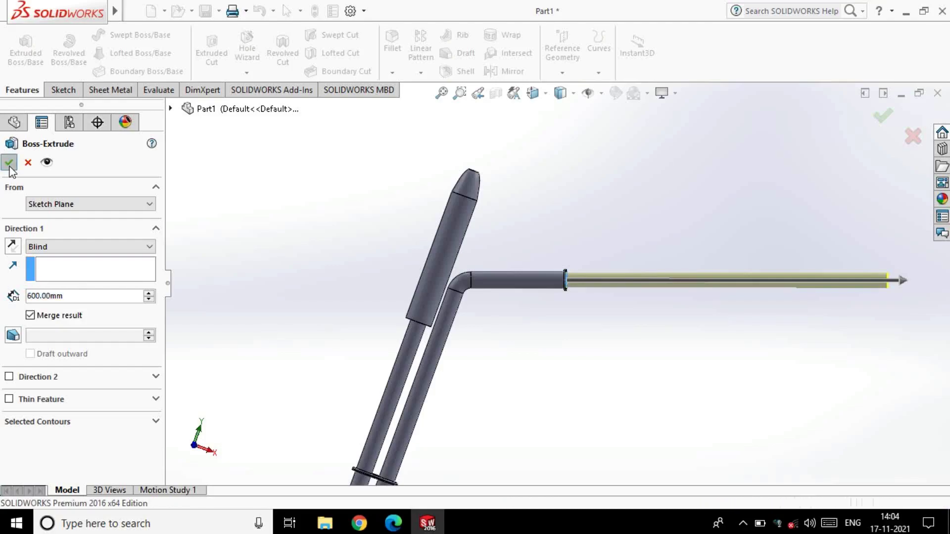
pyautogui.click(9, 162)
# Start a new sketch on the tube's end face.
pyautogui.scroll(-5, 574, 297)
pyautogui.click(515, 321)
pyautogui.click(568, 271)
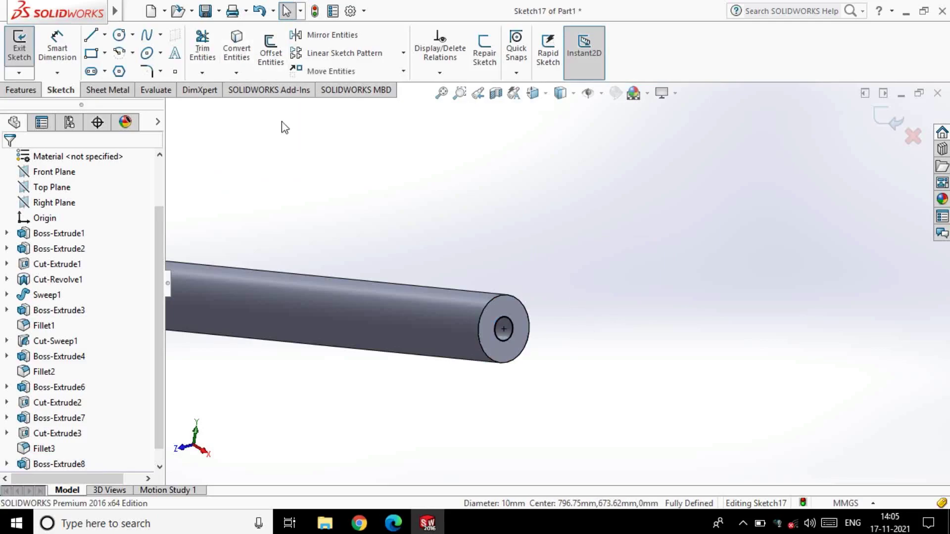
# Draw a 30 mm diameter circle on the tube end.
pyautogui.click(119, 35)
pyautogui.click(504, 328)
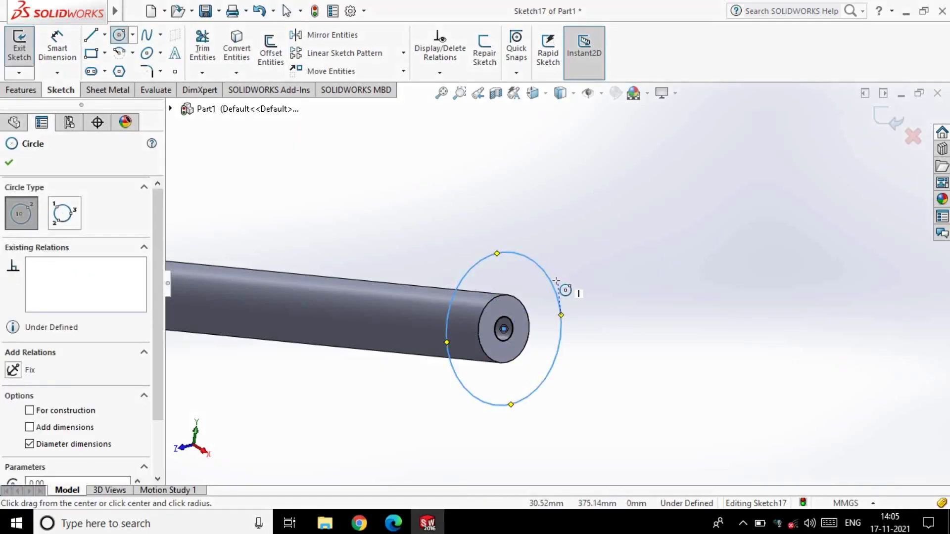
pyautogui.click(557, 281)
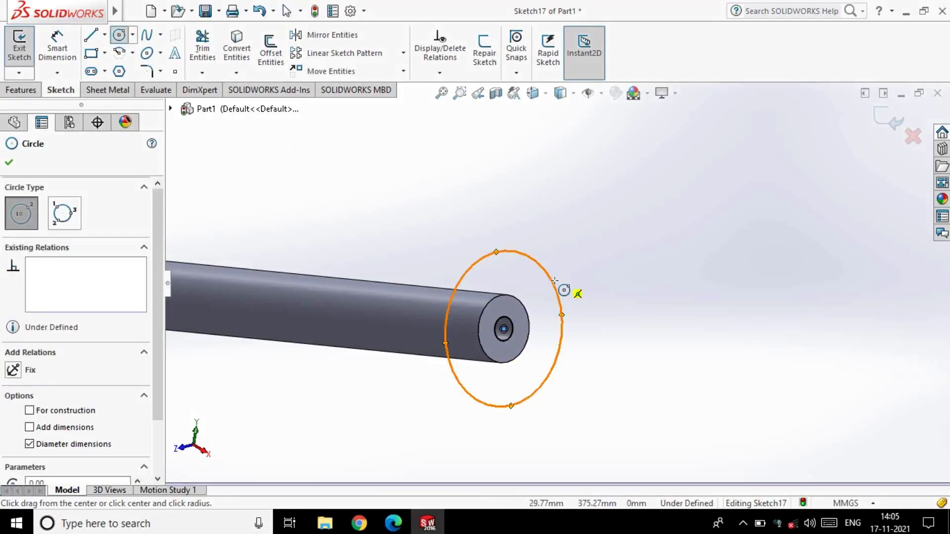
pyautogui.click(58, 49)
pyautogui.click(530, 258)
pyautogui.click(521, 242)
pyautogui.write('3')
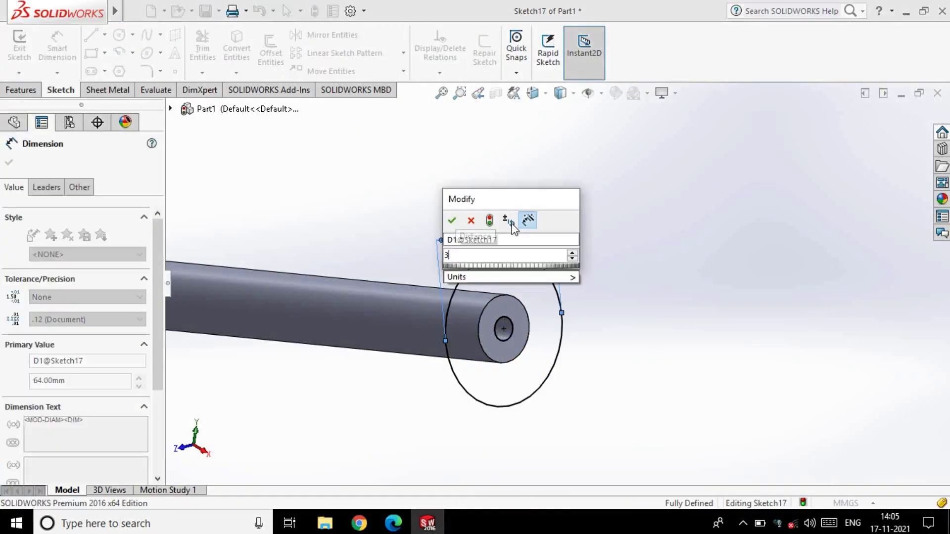
pyautogui.write('0')
pyautogui.press('Return')
pyautogui.press('Escape')
# Extrude the circle 5 mm outward and 120 mm back along the tube.
pyautogui.click(20, 50)
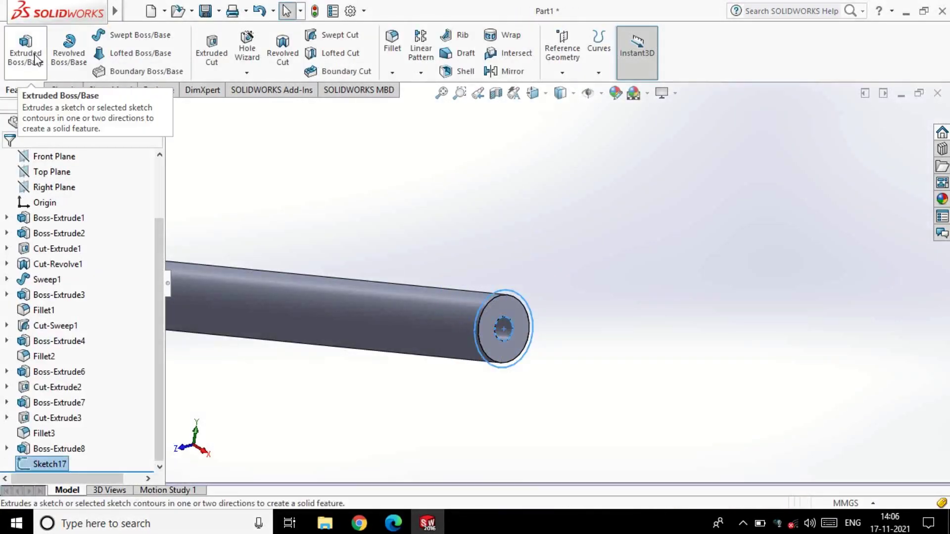
pyautogui.click(13, 246)
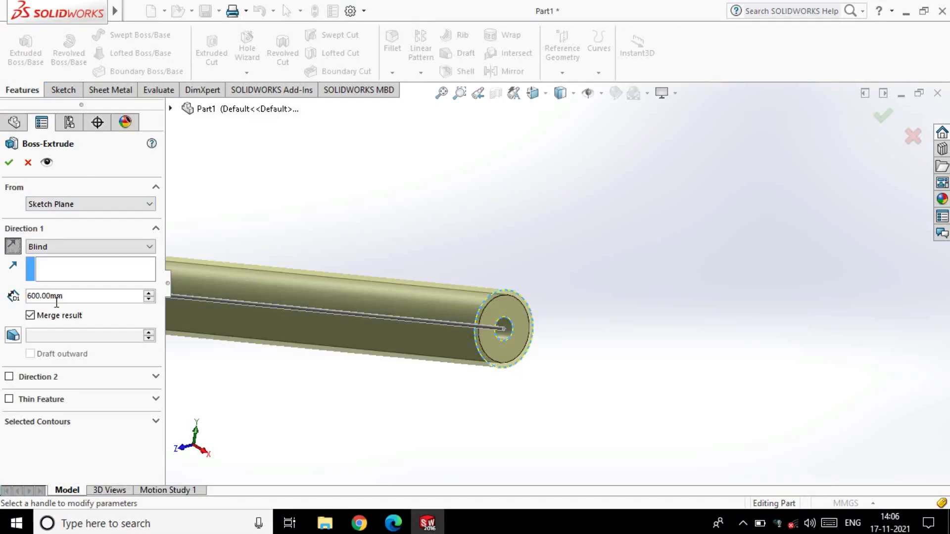
pyautogui.click(9, 377)
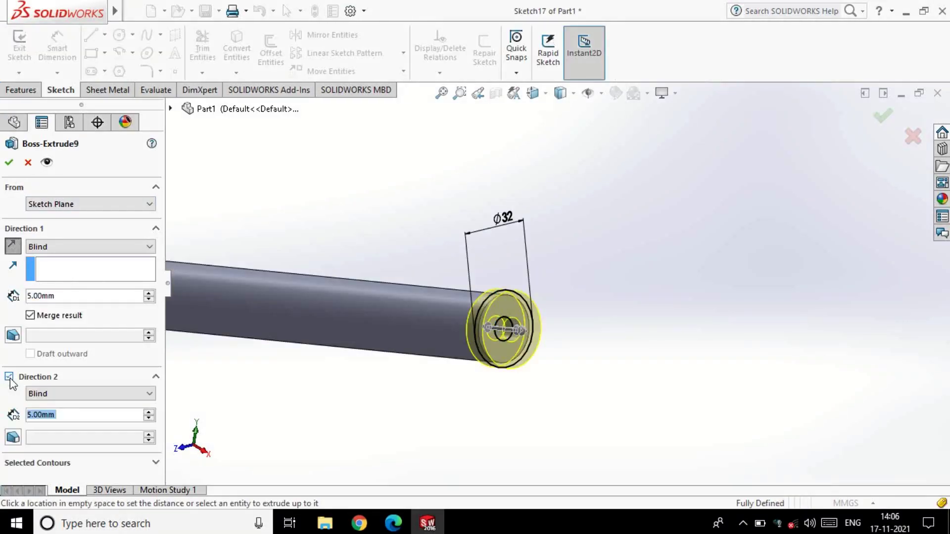
pyautogui.write('120')
pyautogui.press('Return')
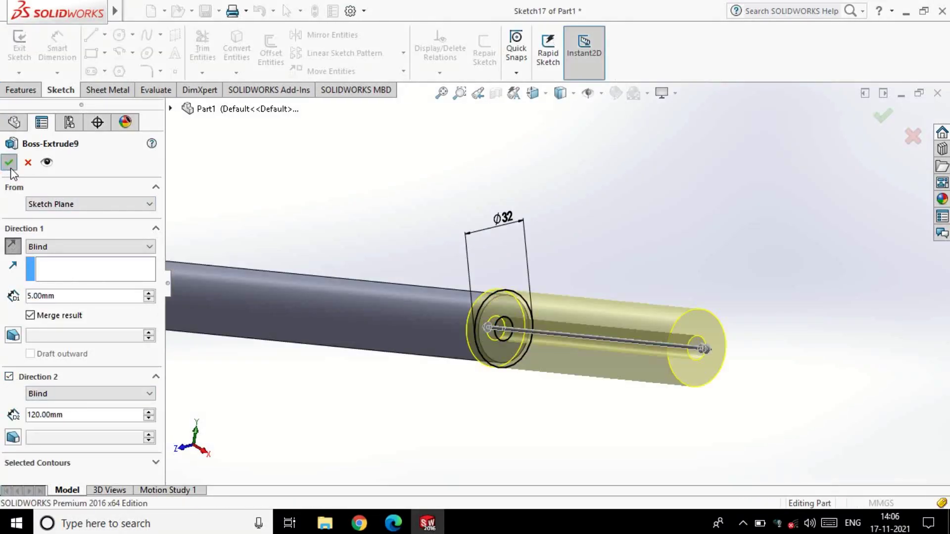
pyautogui.click(10, 165)
pyautogui.scroll(5, 456, 283)
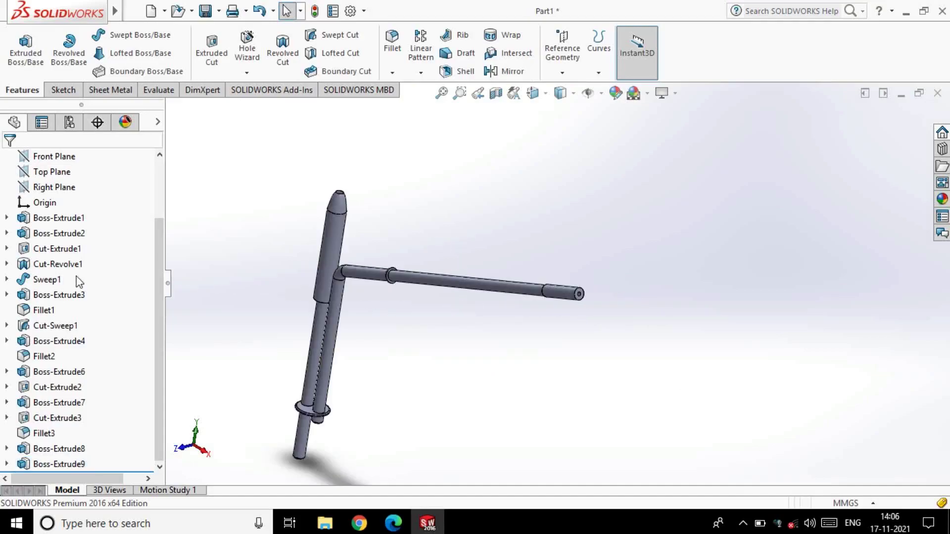
# On the Front Plane, sketch a centerline along the tube axis and a taper line.
pyautogui.scroll(3, 58, 226)
pyautogui.click(61, 232)
pyautogui.click(73, 220)
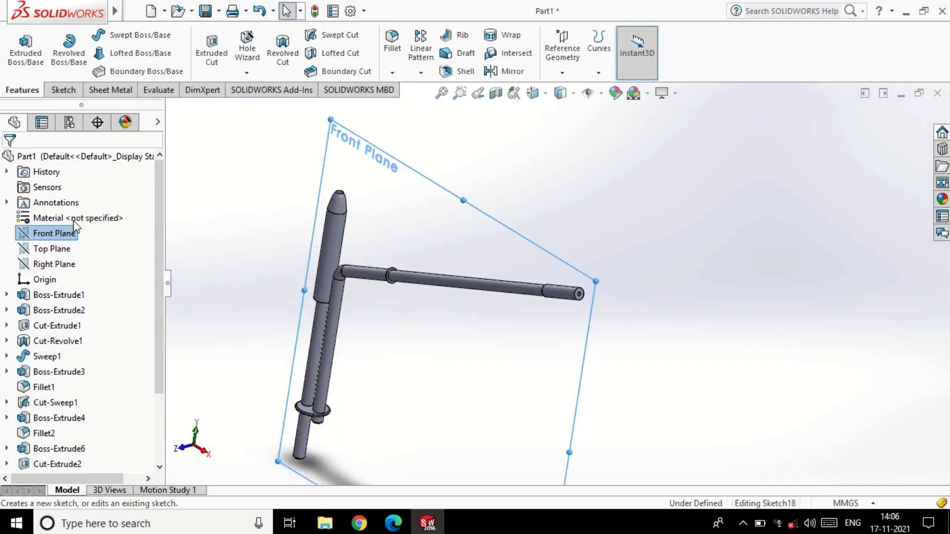
pyautogui.click(417, 292)
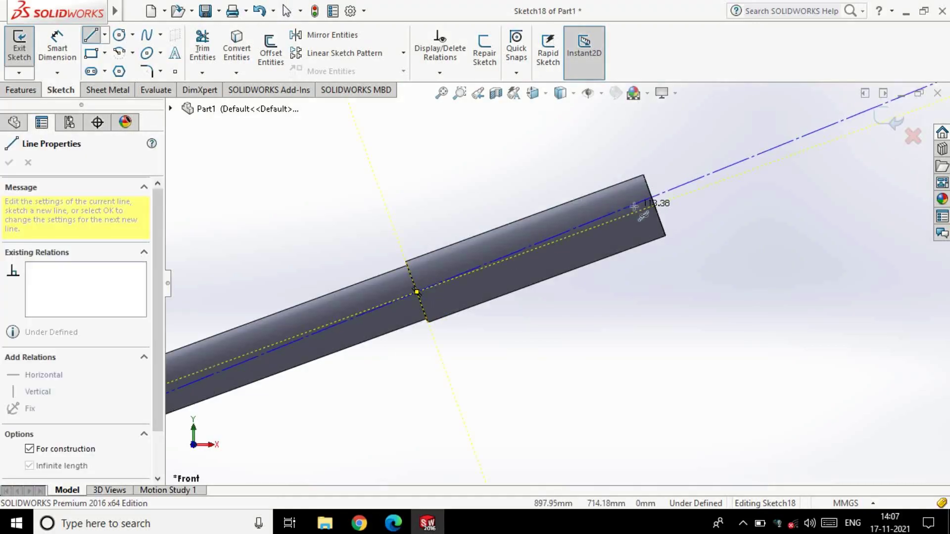
pyautogui.click(674, 199)
pyautogui.press('Escape')
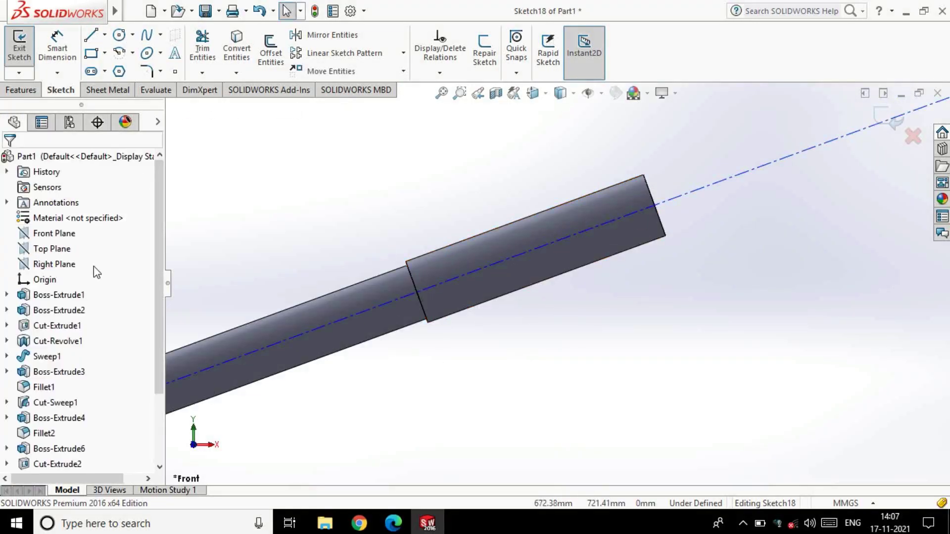
pyautogui.press('l')
pyautogui.click(654, 205)
pyautogui.click(666, 236)
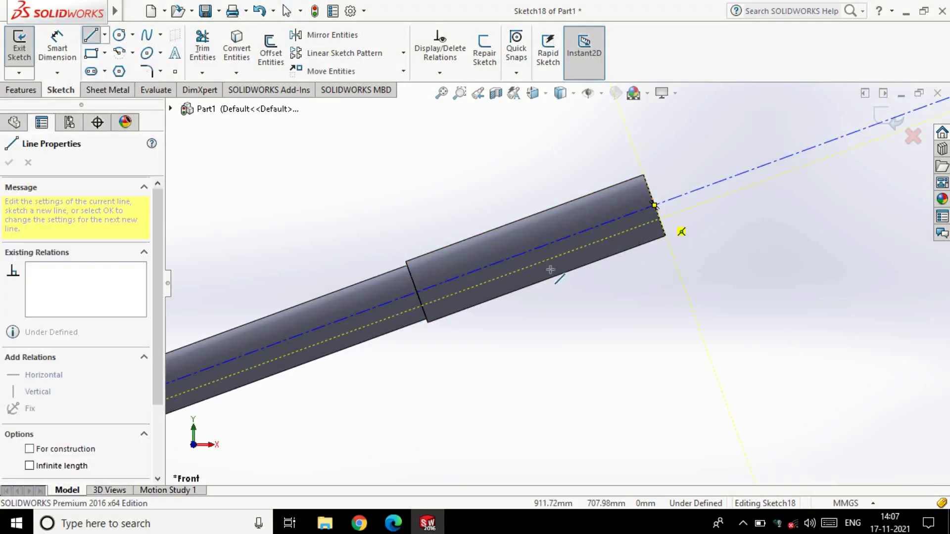
pyautogui.click(429, 321)
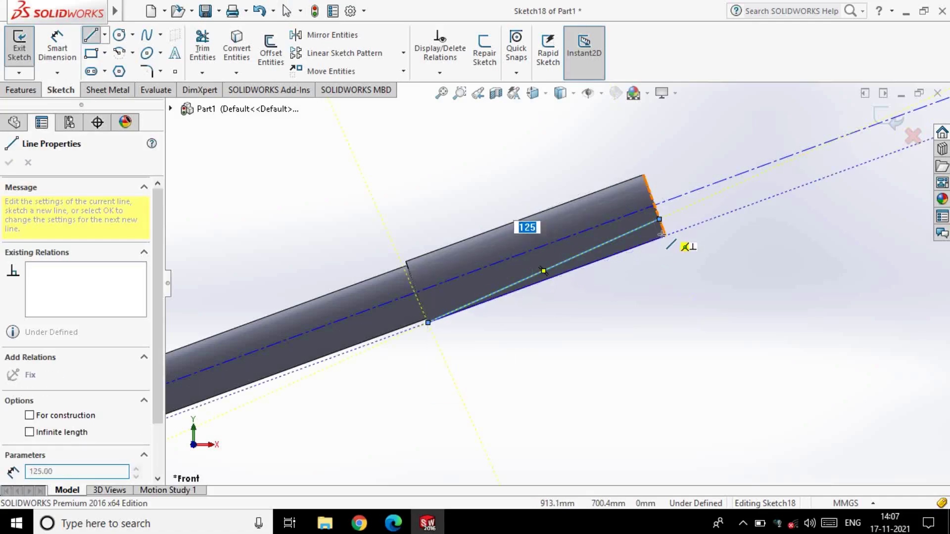
pyautogui.press('Escape')
pyautogui.press('Escape')
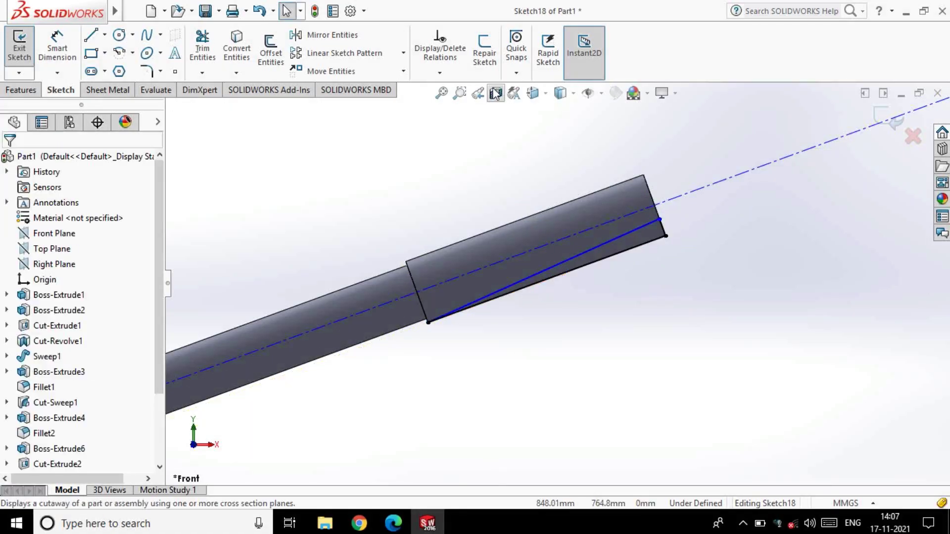
# Revolve-cut the taper profile 360° around the tube axis.
pyautogui.click(10, 53)
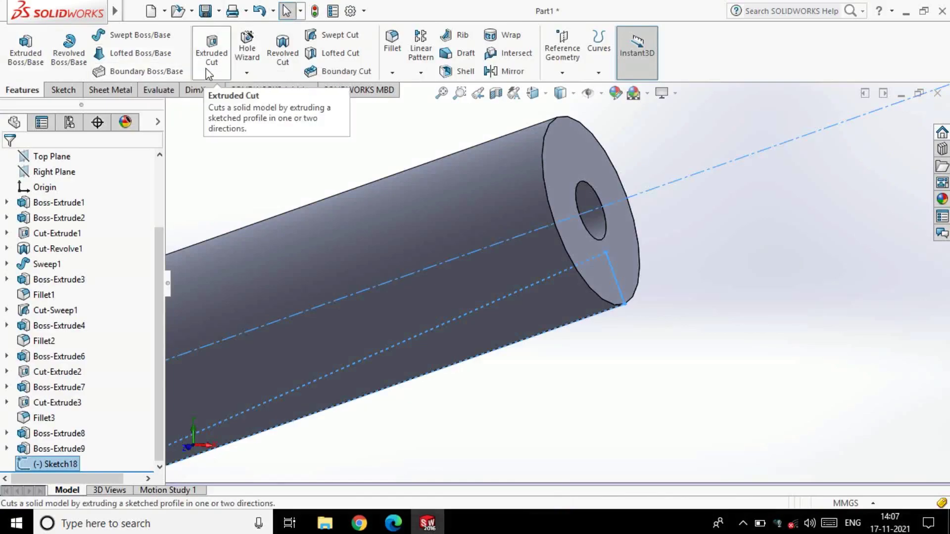
pyautogui.click(287, 54)
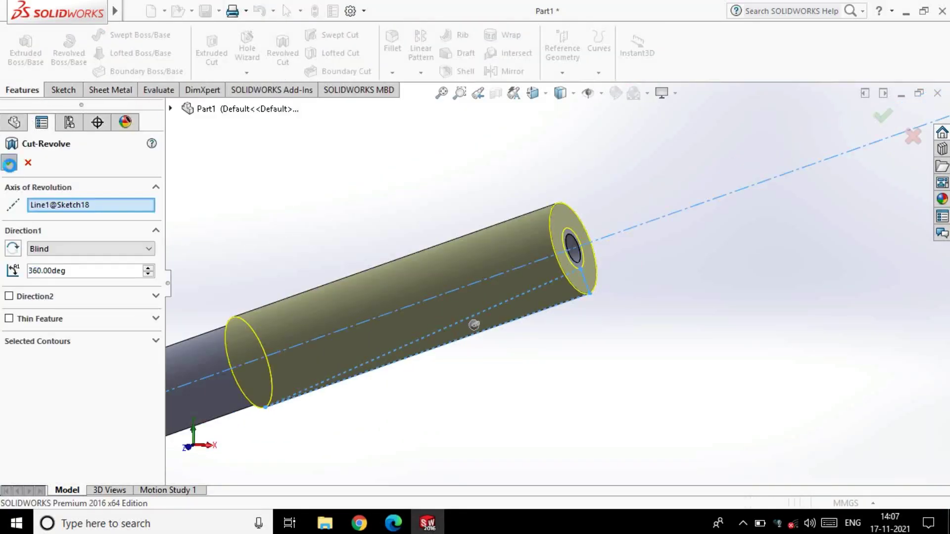
pyautogui.click(10, 163)
pyautogui.scroll(3, 577, 242)
# Round the sleeve's end edge and step edge with 3 mm fillets.
pyautogui.click(392, 48)
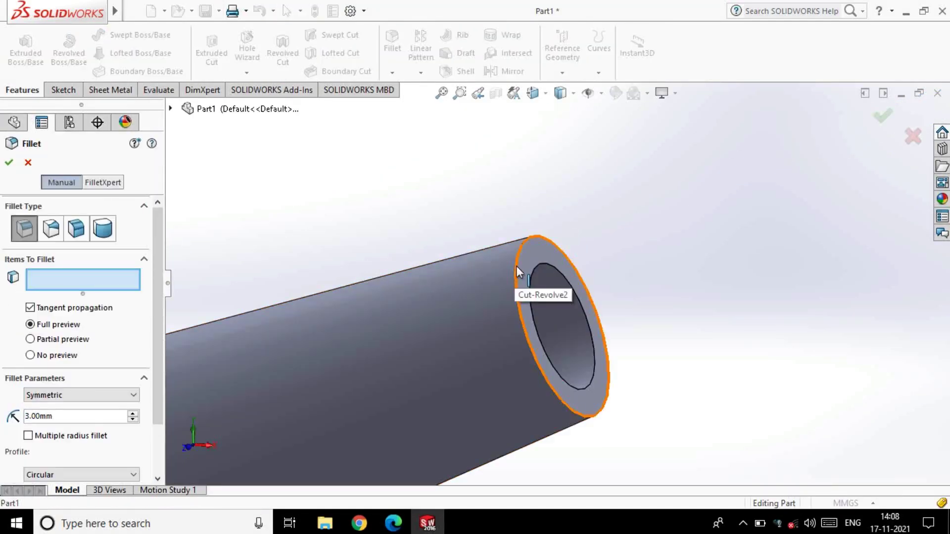
pyautogui.click(515, 265)
pyautogui.scroll(5, 565, 268)
pyautogui.scroll(-3, 411, 381)
pyautogui.scroll(-3, 442, 350)
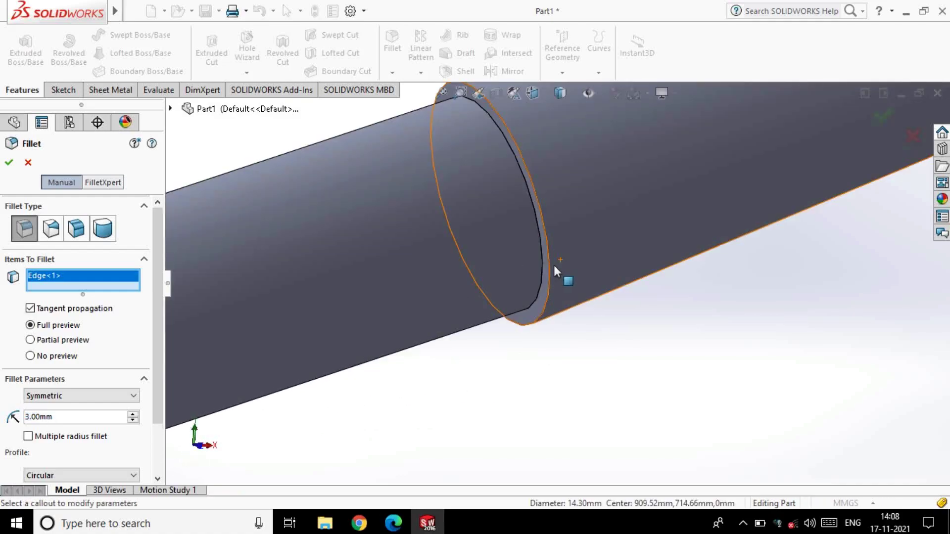
pyautogui.click(549, 269)
pyautogui.click(9, 166)
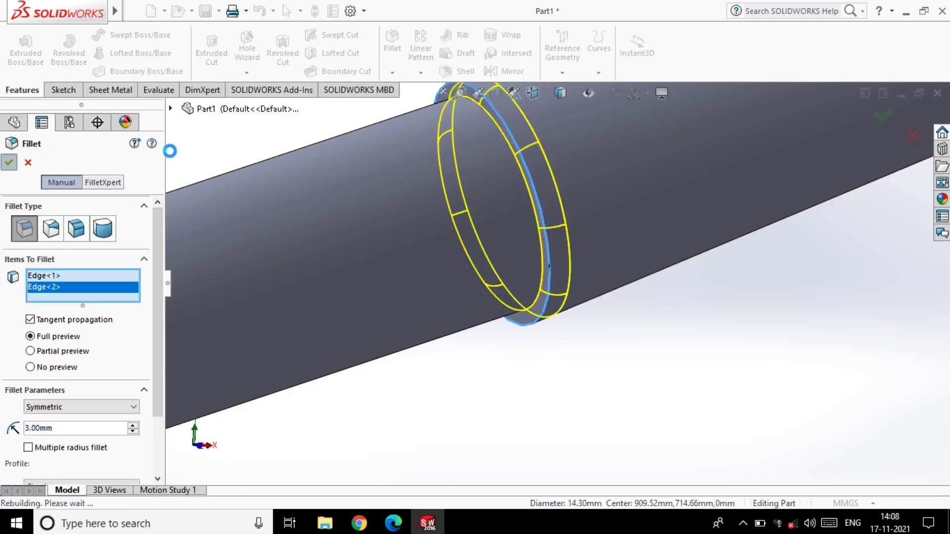
pyautogui.scroll(3, 765, 272)
pyautogui.scroll(2, 736, 293)
pyautogui.scroll(5, 736, 293)
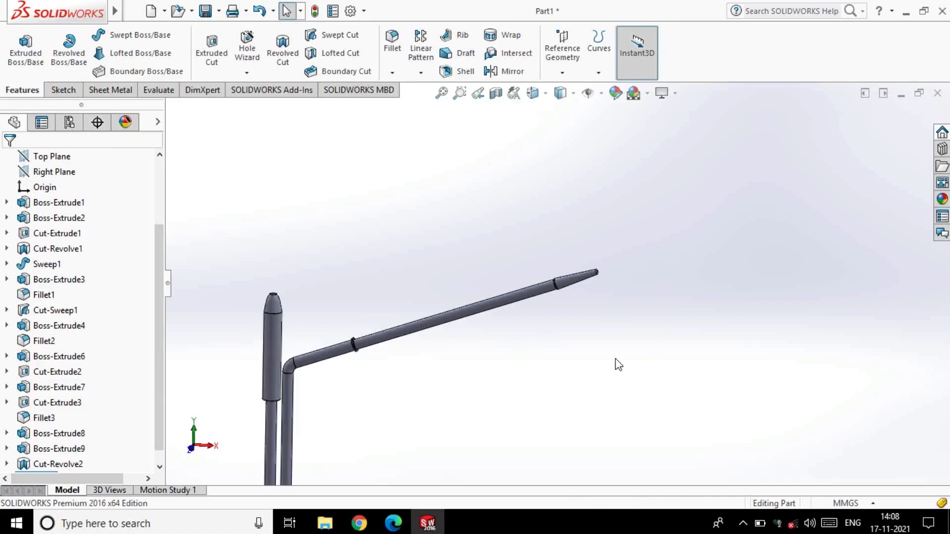
# Create a reference plane offset 300 mm from the Top Plane.
pyautogui.click(50, 156)
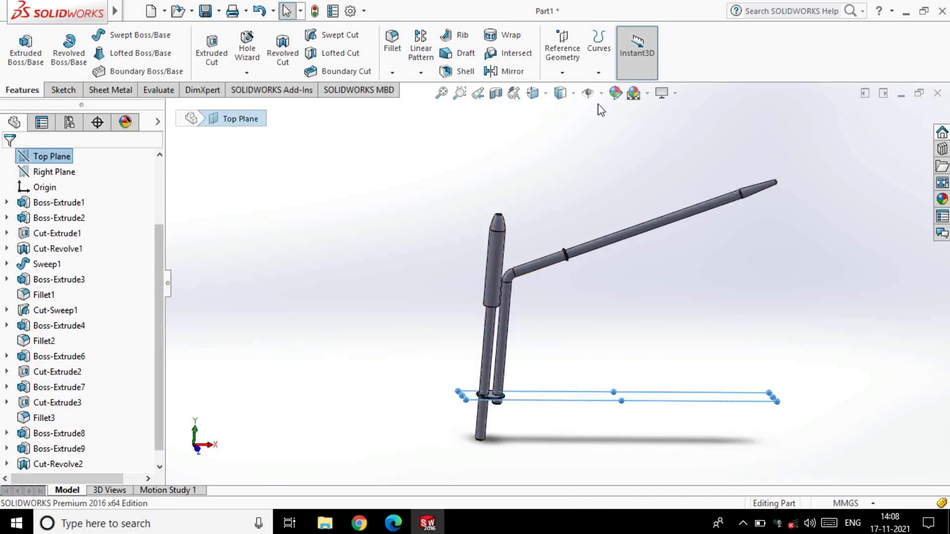
pyautogui.click(562, 73)
pyautogui.click(569, 89)
pyautogui.write('450')
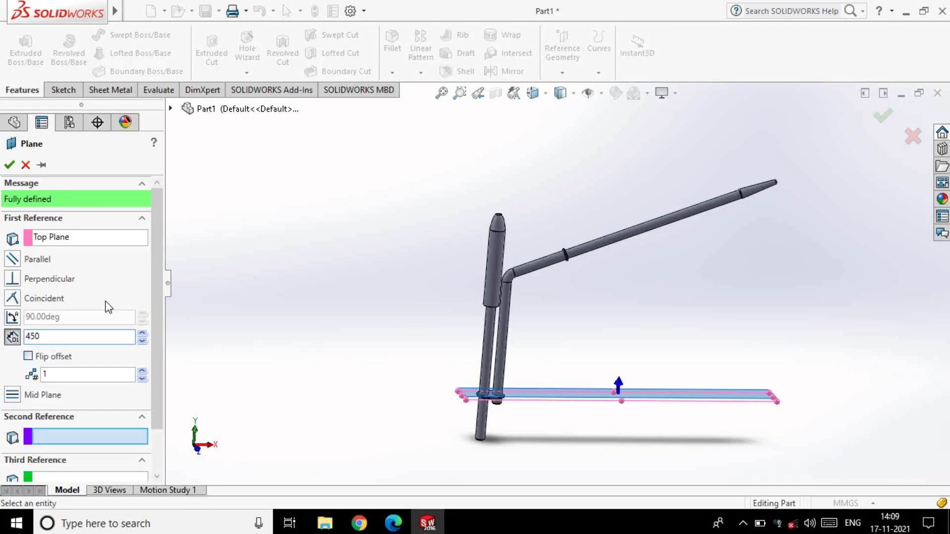
pyautogui.press('Return')
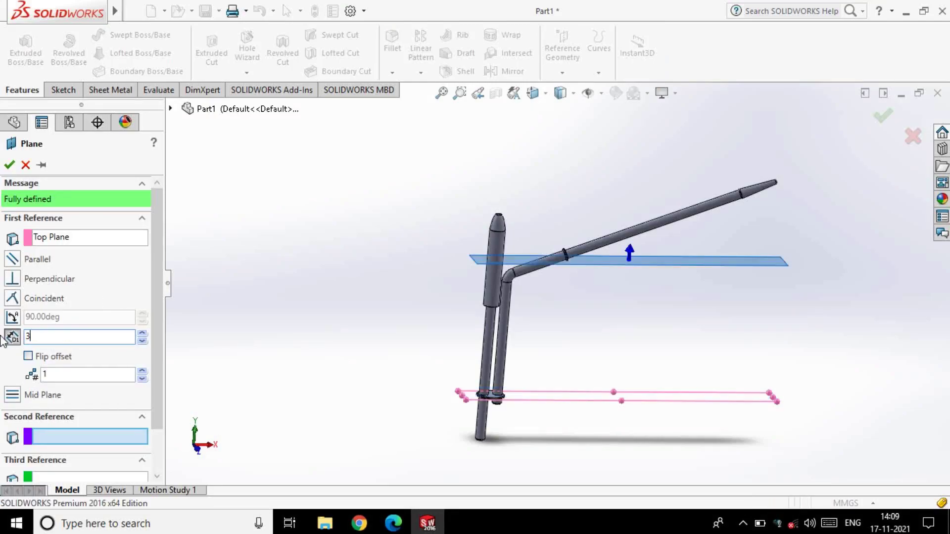
pyautogui.press('Return')
pyautogui.press('Return')
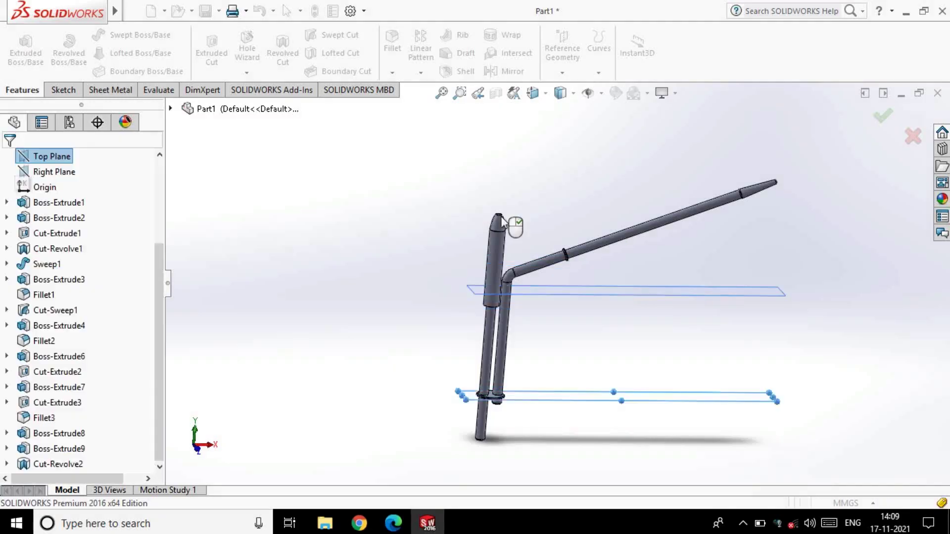
# Sketch on Plane1 and convert the large and small circular edges into sketch circles.
pyautogui.click(624, 292)
pyautogui.click(671, 245)
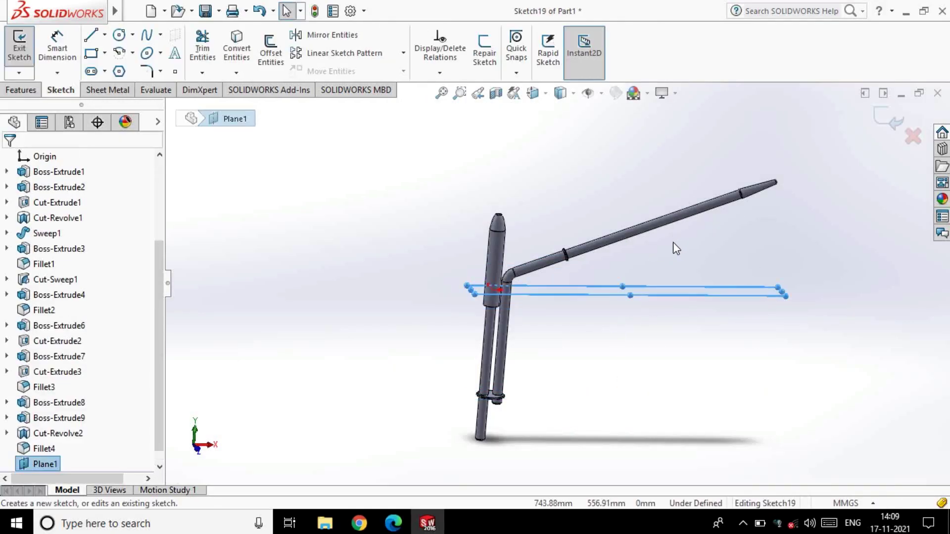
pyautogui.scroll(-10, 422, 290)
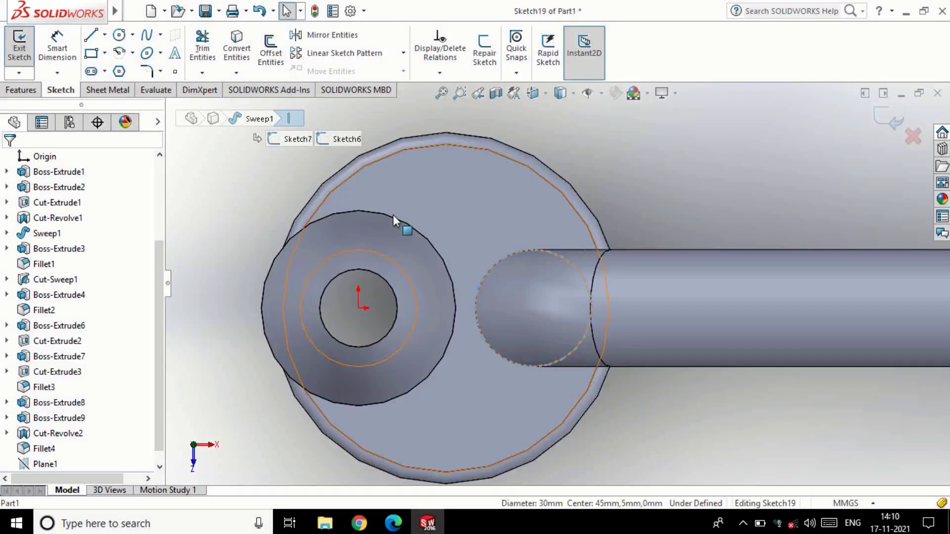
pyautogui.click(394, 212)
pyautogui.click(236, 48)
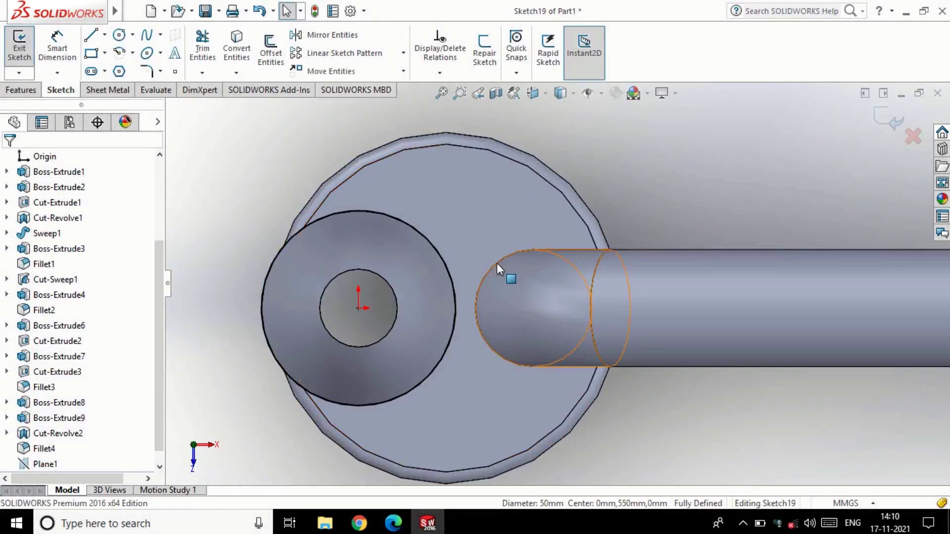
pyautogui.click(495, 262)
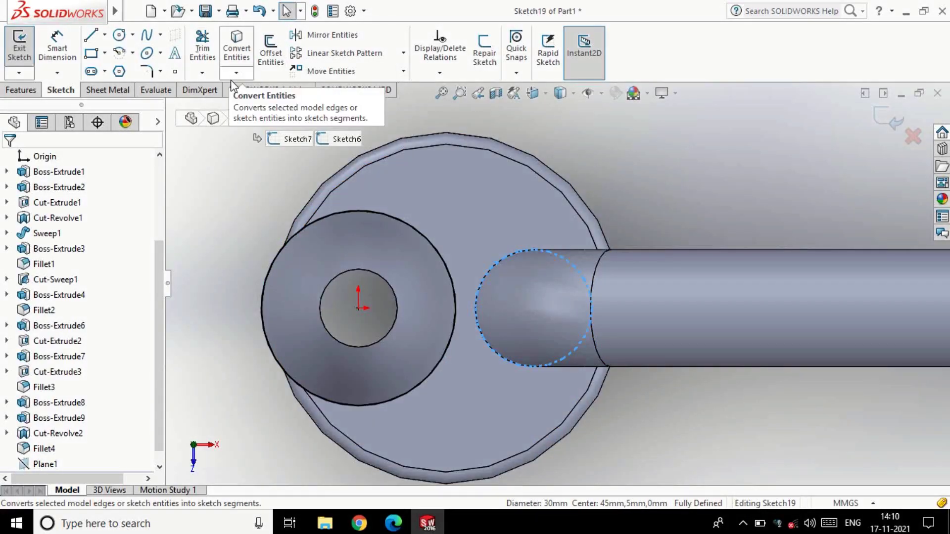
pyautogui.click(228, 59)
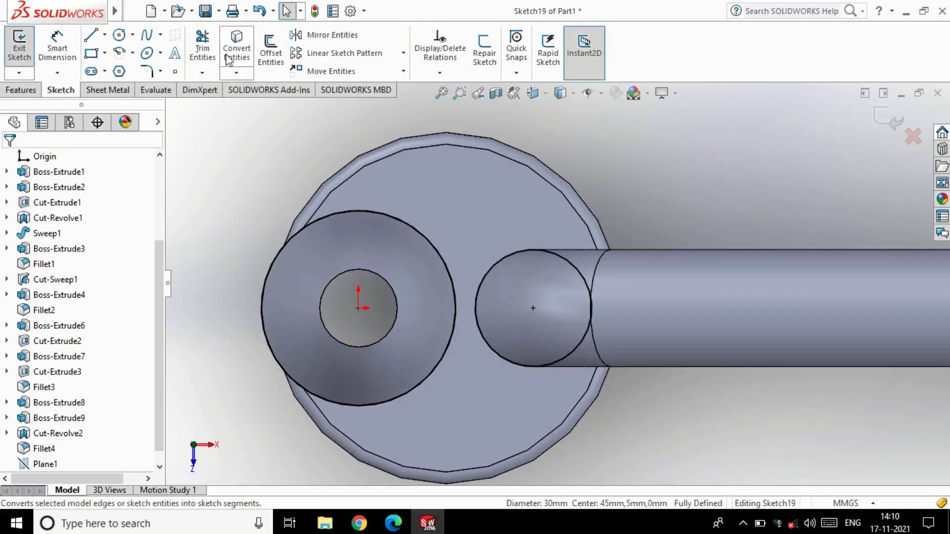
# Draw the band's straight lines across the part.
pyautogui.click(91, 34)
pyautogui.click(276, 186)
pyautogui.click(636, 202)
pyautogui.press('Escape')
pyautogui.scroll(-3, 315, 183)
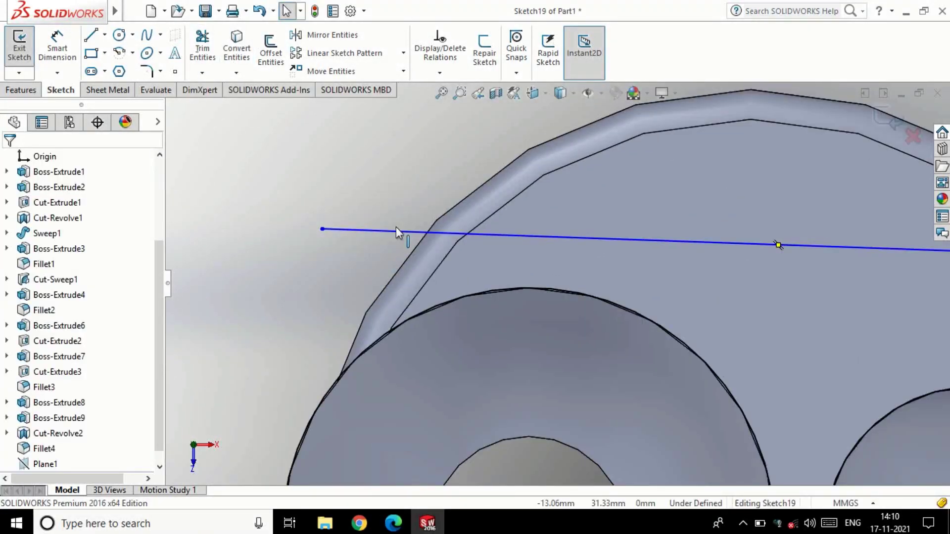
# Make the upper line tangent to both the large and small circles.
pyautogui.click(462, 236)
pyautogui.click(503, 288)
pyautogui.keyDown('ctrl'); pyautogui.click(540, 236); pyautogui.keyUp('ctrl')
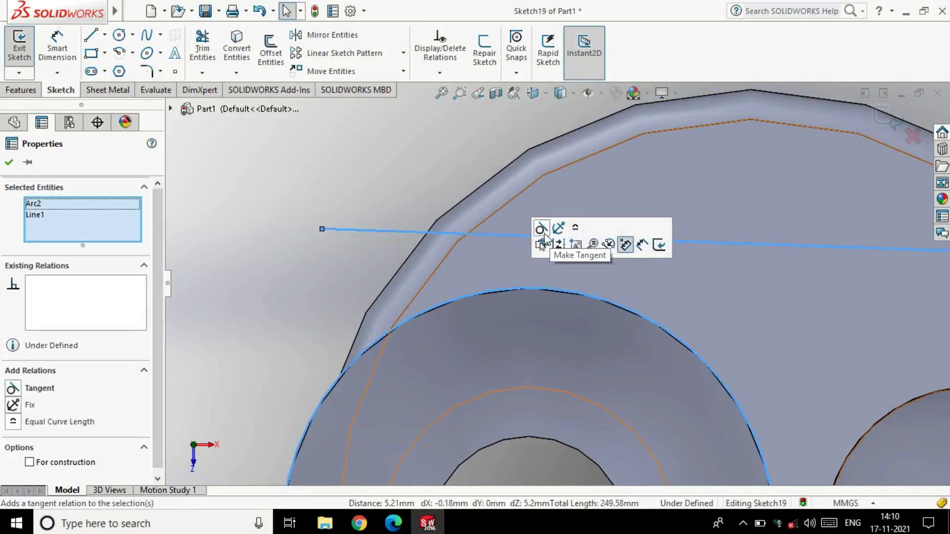
pyautogui.scroll(5, 750, 310)
pyautogui.scroll(-3, 750, 309)
pyautogui.click(584, 293)
pyautogui.click(559, 309)
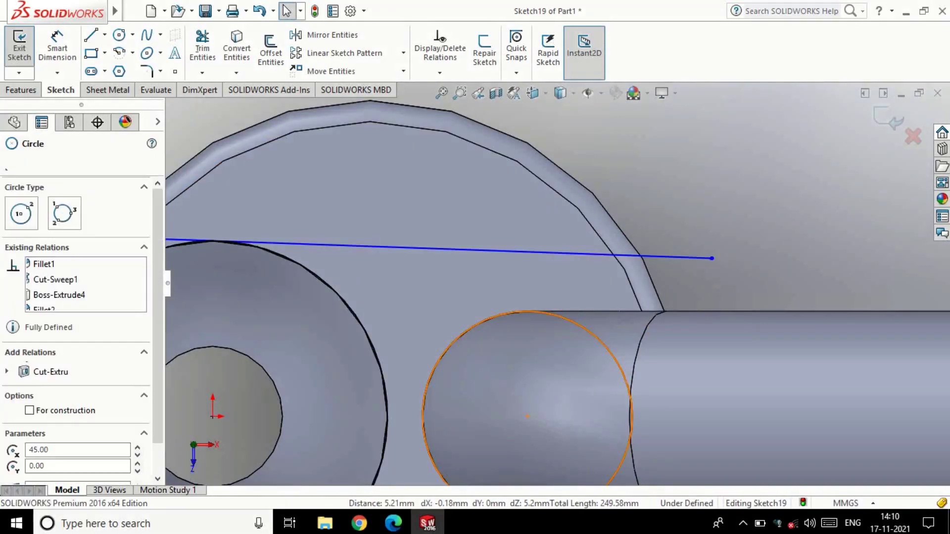
pyautogui.keyDown('ctrl'); pyautogui.click(599, 254); pyautogui.keyUp('ctrl')
pyautogui.click(700, 212)
pyautogui.scroll(3, 540, 254)
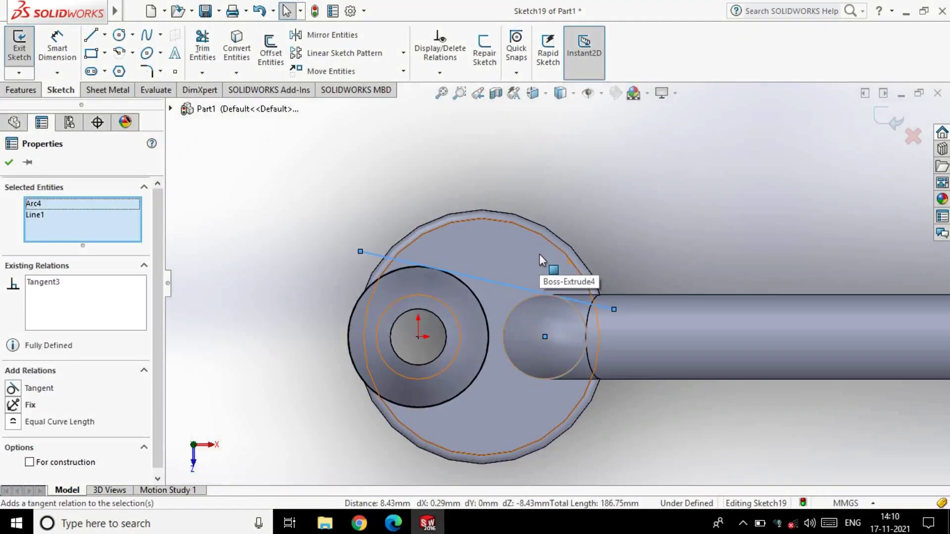
pyautogui.scroll(-3, 546, 367)
pyautogui.press('Escape')
# Make the lower line tangent to both circles and trim the overlapping arcs.
pyautogui.press('t')
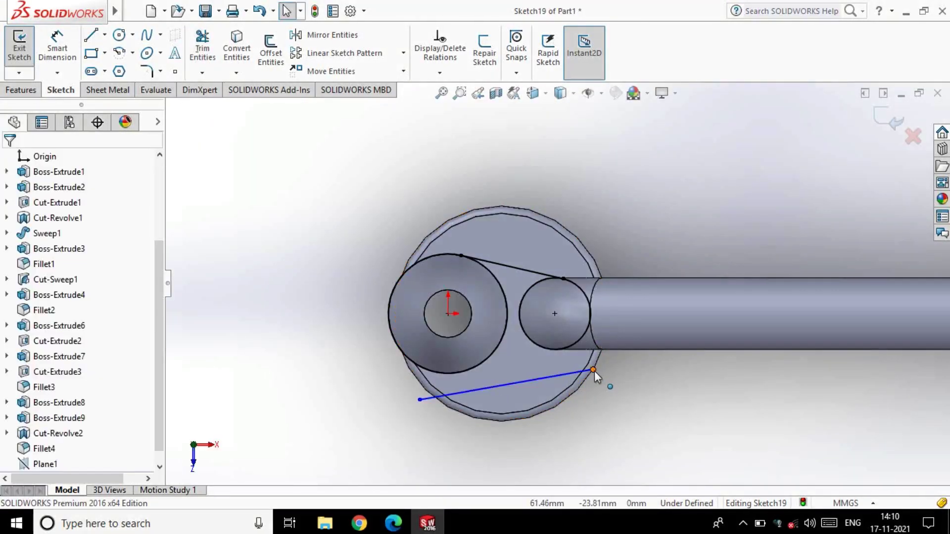
pyautogui.scroll(-5, 470, 381)
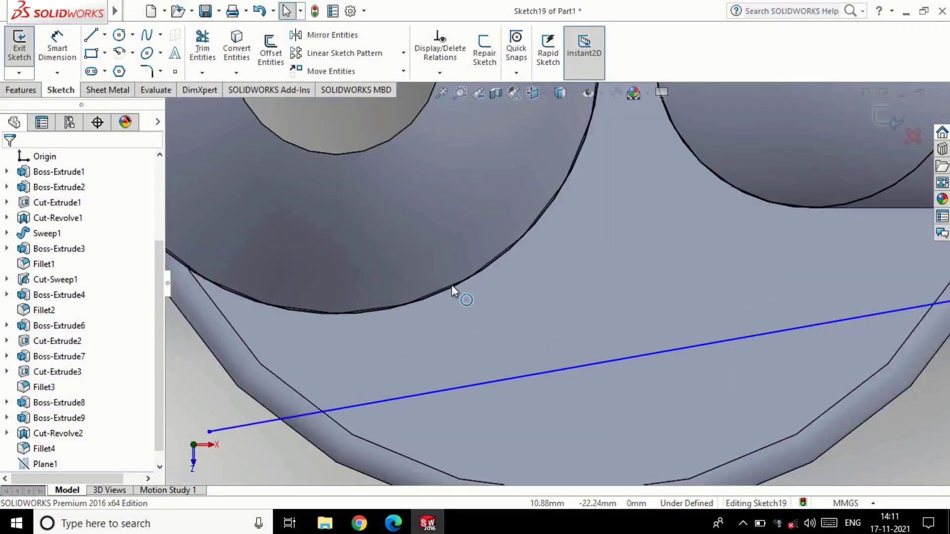
pyautogui.click(417, 394)
pyautogui.keyDown('ctrl'); pyautogui.click(390, 311); pyautogui.keyUp('ctrl')
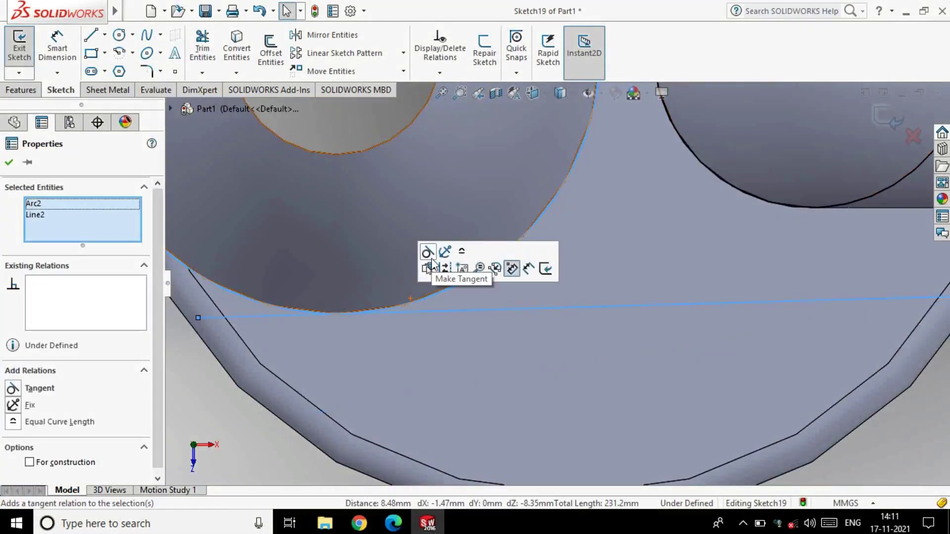
pyautogui.click(510, 267)
pyautogui.scroll(5, 624, 312)
pyautogui.press('Escape')
pyautogui.scroll(-3, 625, 313)
pyautogui.click(637, 225)
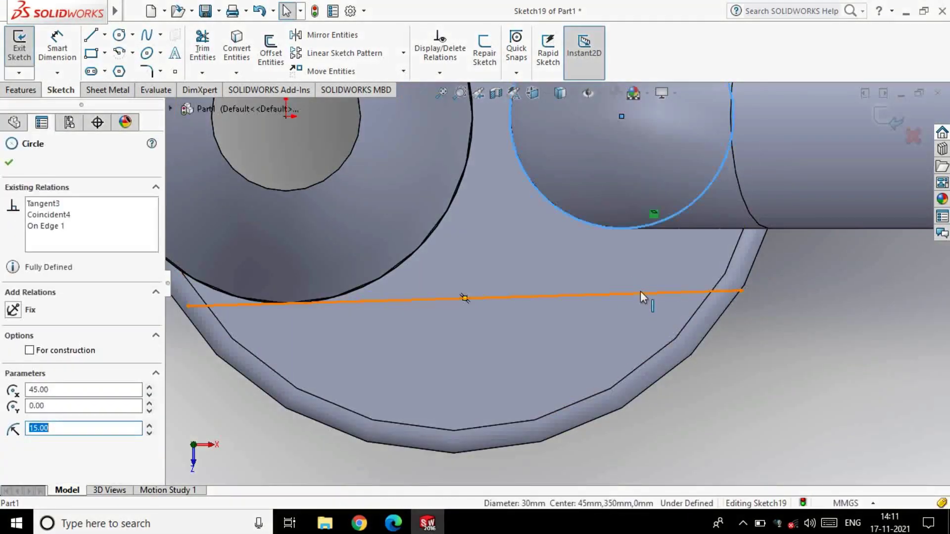
pyautogui.keyDown('ctrl'); pyautogui.click(640, 292); pyautogui.keyUp('ctrl')
pyautogui.click(679, 232)
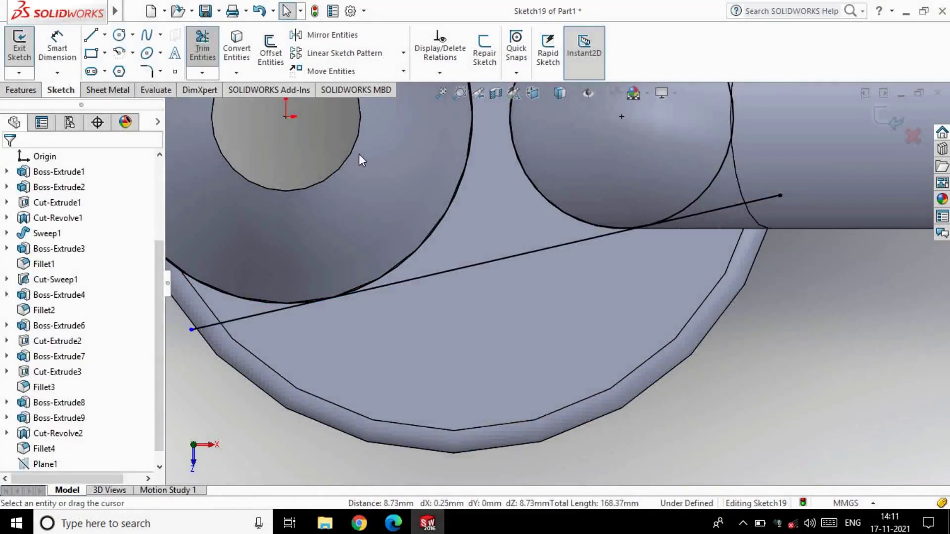
pyautogui.scroll(2, 565, 284)
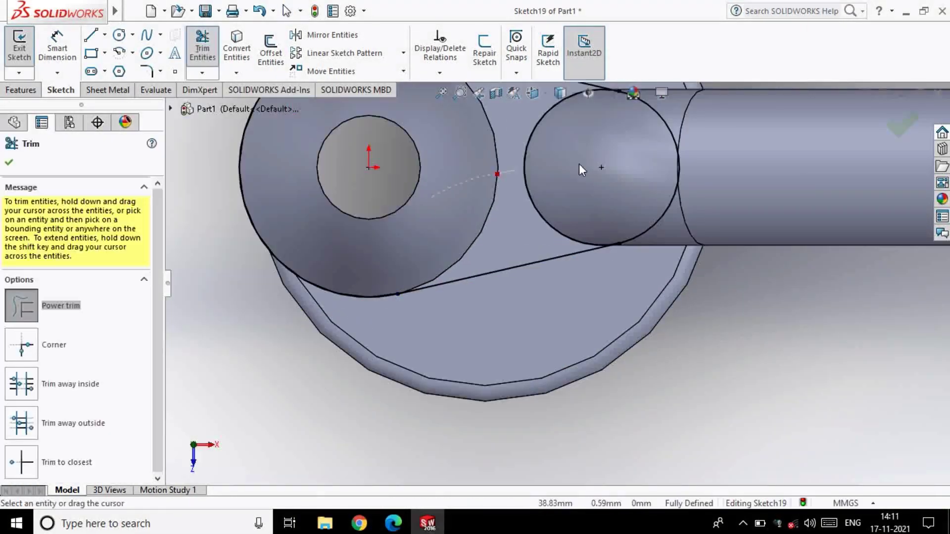
pyautogui.press('Escape')
# Offset the closed band outline 10 mm outward.
pyautogui.scroll(2, 552, 283)
pyautogui.click(271, 52)
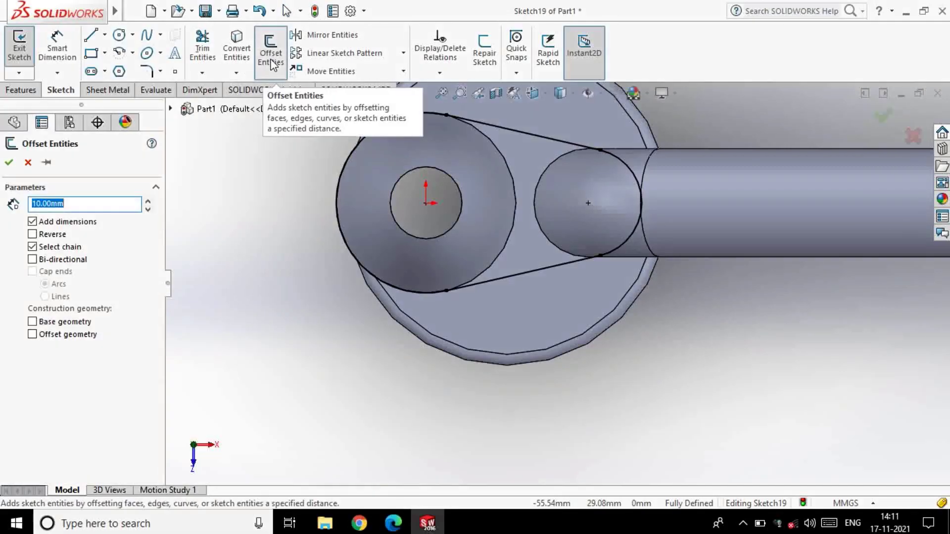
pyautogui.click(544, 133)
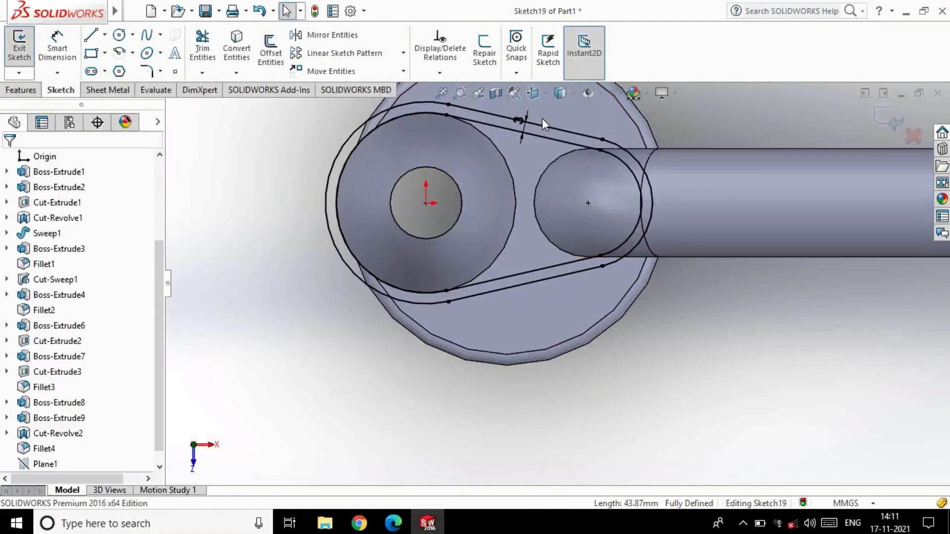
pyautogui.moveTo(631, 332)
pyautogui.mouseDown(button='middle')
pyautogui.moveTo(627, 287)
pyautogui.moveTo(594, 208)
pyautogui.mouseUp(button='middle')
# Extrude the band 5 mm into a clamp ring and fillet its top and bottom edges 2.5 mm.
pyautogui.click(19, 50)
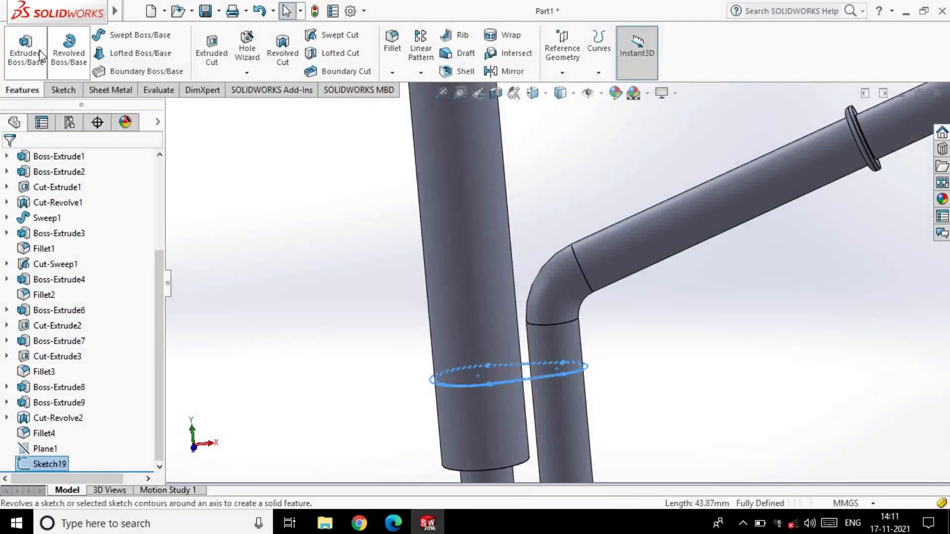
pyautogui.click(9, 163)
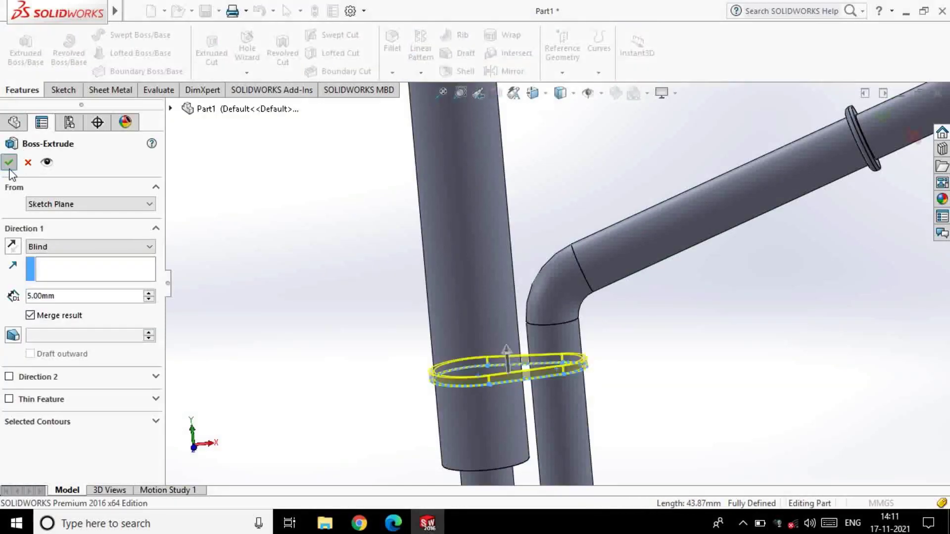
pyautogui.click(392, 44)
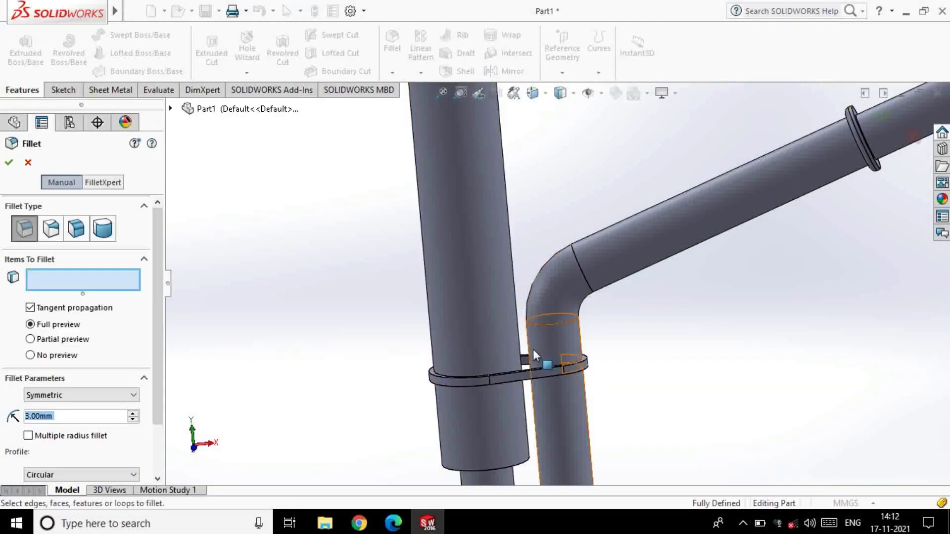
pyautogui.scroll(-5, 533, 349)
pyautogui.click(371, 370)
pyautogui.click(414, 402)
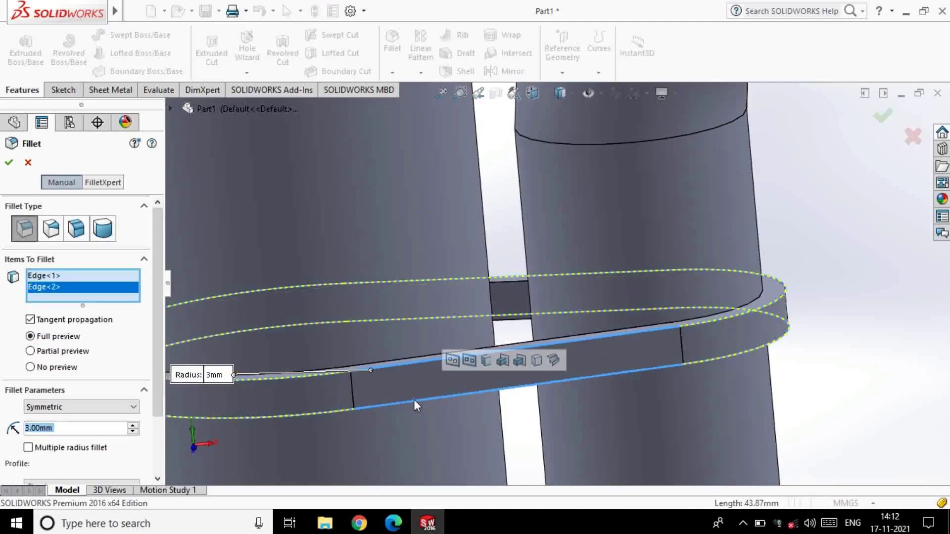
pyautogui.write('2')
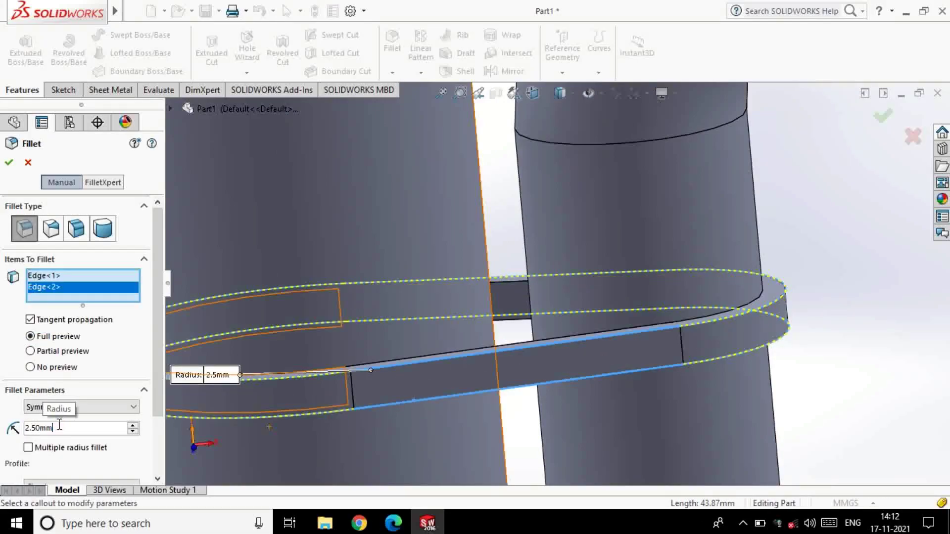
pyautogui.click(19, 163)
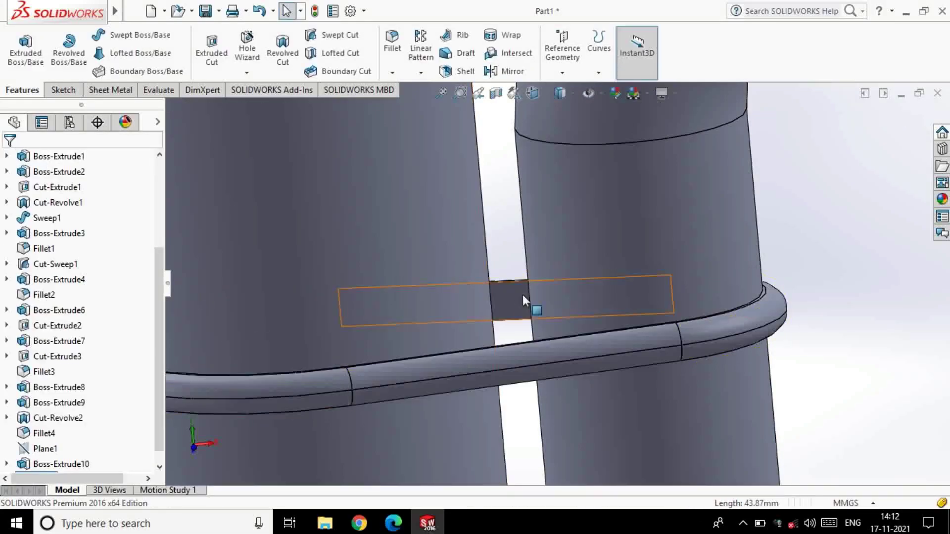
# Start a new sketch on the Front Plane.
pyautogui.scroll(5, 522, 295)
pyautogui.scroll(5, 685, 319)
pyautogui.scroll(5, 75, 297)
pyautogui.click(53, 234)
pyautogui.click(95, 214)
# Sketch an infinite construction line along the tube axis as the pattern direction.
pyautogui.scroll(-5, 561, 343)
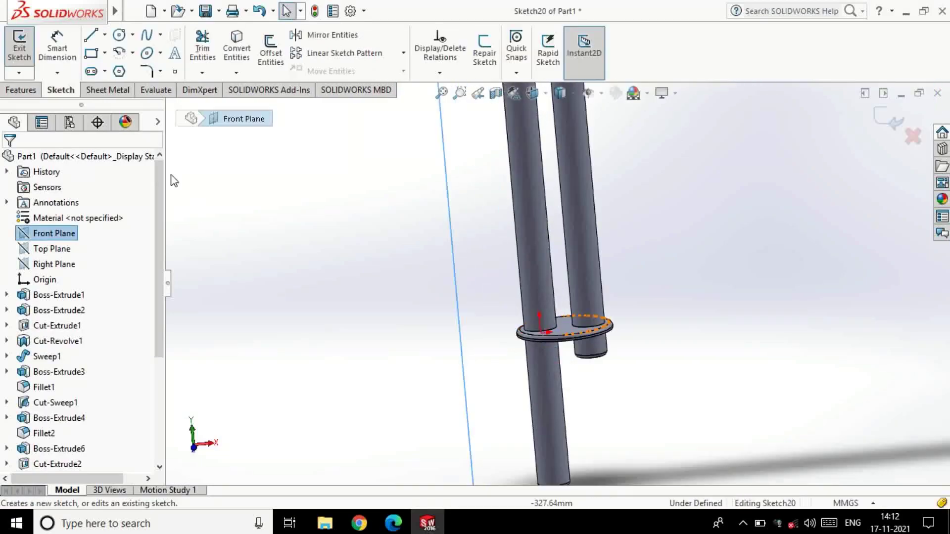
pyautogui.press('l')
pyautogui.click(29, 321)
pyautogui.click(29, 337)
pyautogui.click(540, 331)
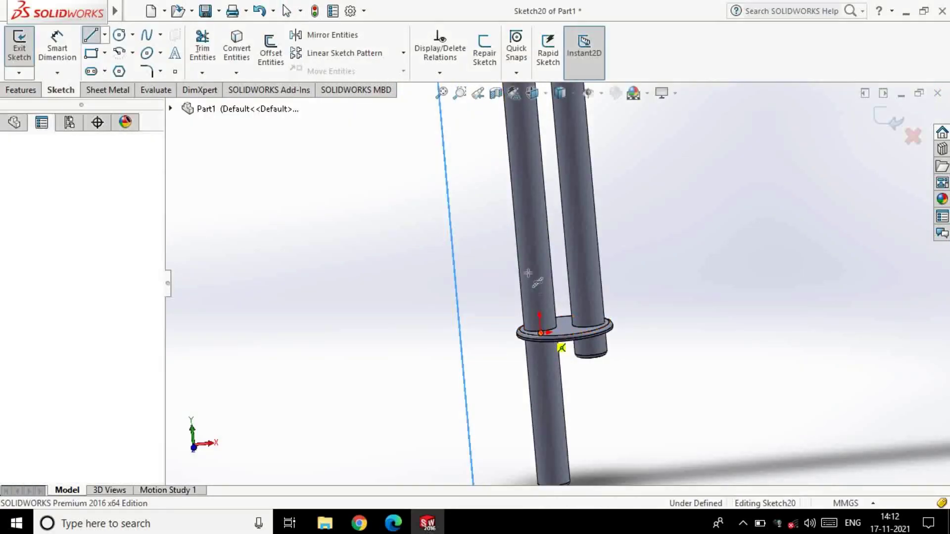
pyautogui.click(537, 262)
pyautogui.press('Escape')
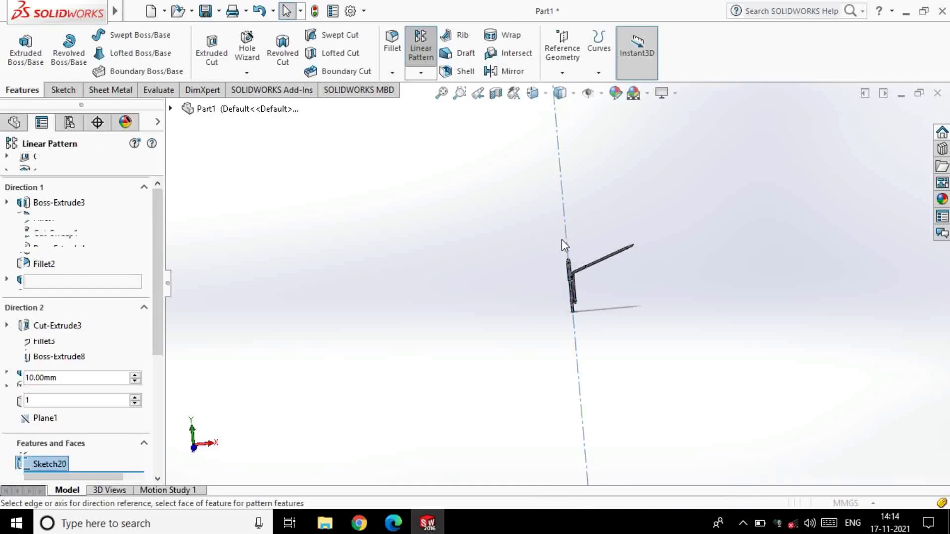
# Linear-pattern Boss-Extrude10 and Fillet5 along that line: 6 instances, 6 mm apart.
pyautogui.click(578, 372)
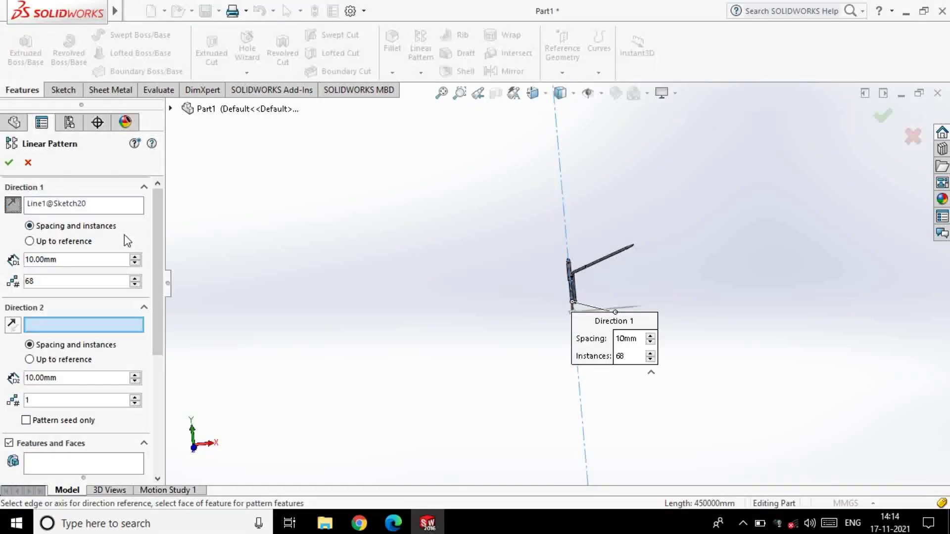
pyautogui.scroll(-3, 51, 304)
pyautogui.click(52, 297)
pyautogui.click(239, 433)
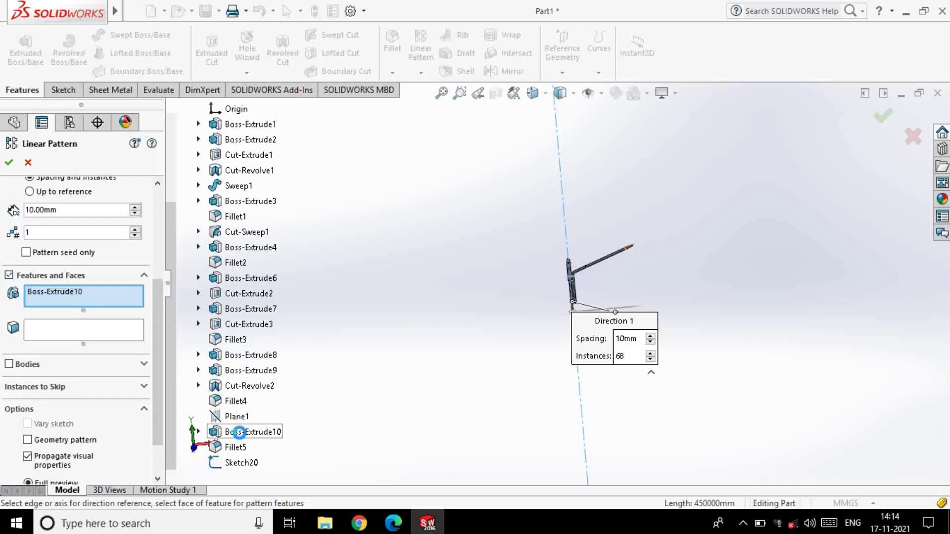
pyautogui.scroll(5, 119, 248)
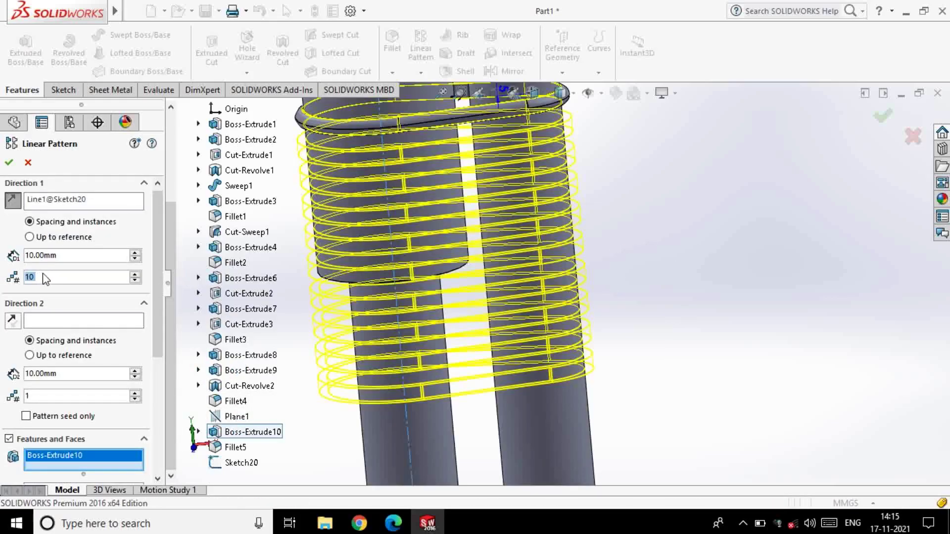
pyautogui.doubleClick(56, 277)
pyautogui.write('10')
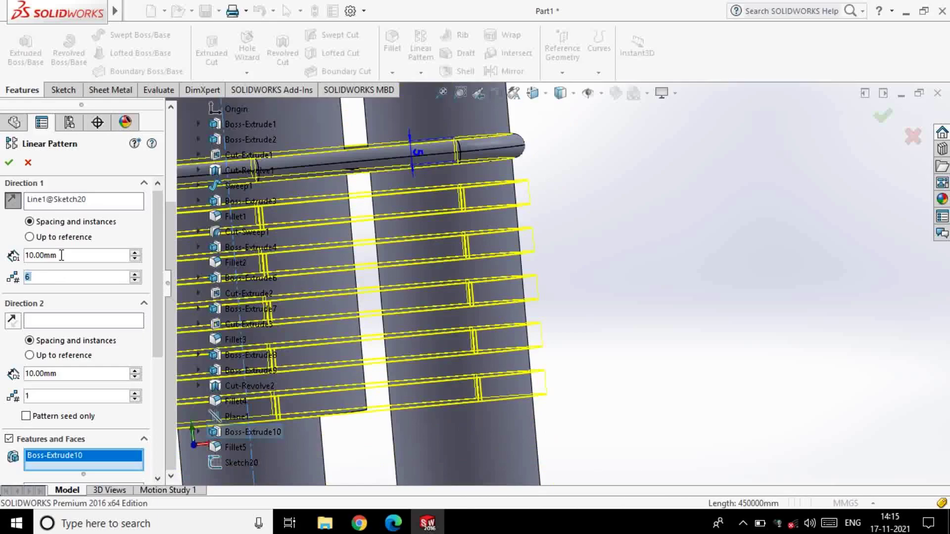
pyautogui.write('6')
pyautogui.press('Return')
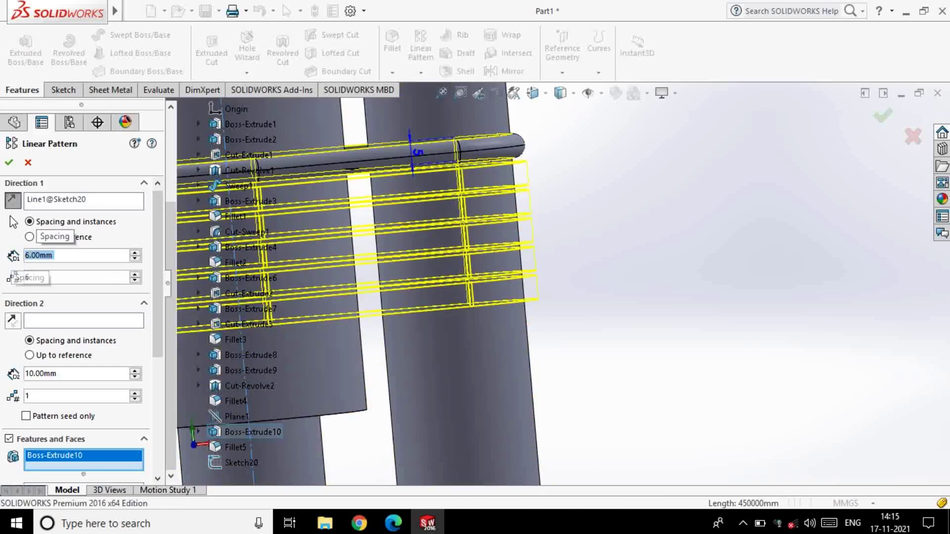
pyautogui.click(236, 447)
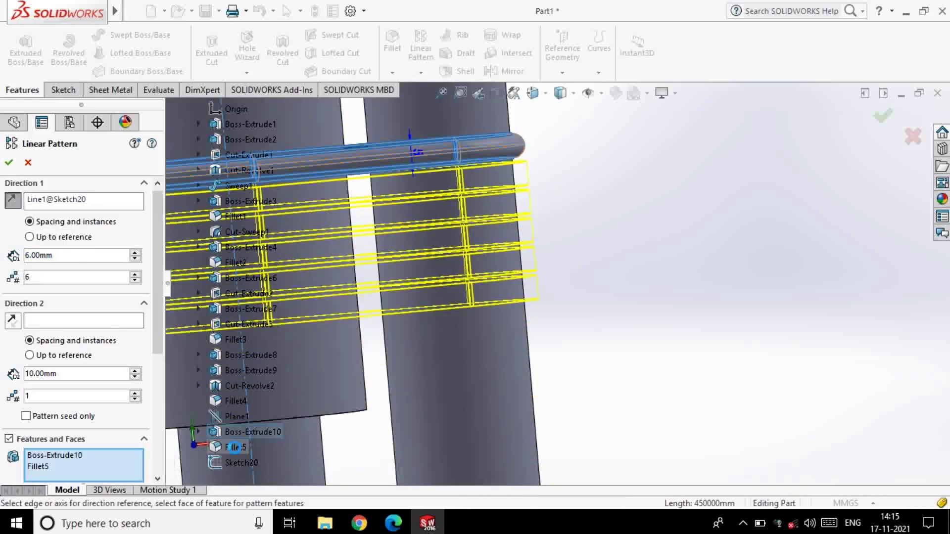
pyautogui.click(8, 162)
# Select the Front Plane in the feature tree for the next sketch.
pyautogui.scroll(3, 579, 218)
pyautogui.scroll(2, 400, 255)
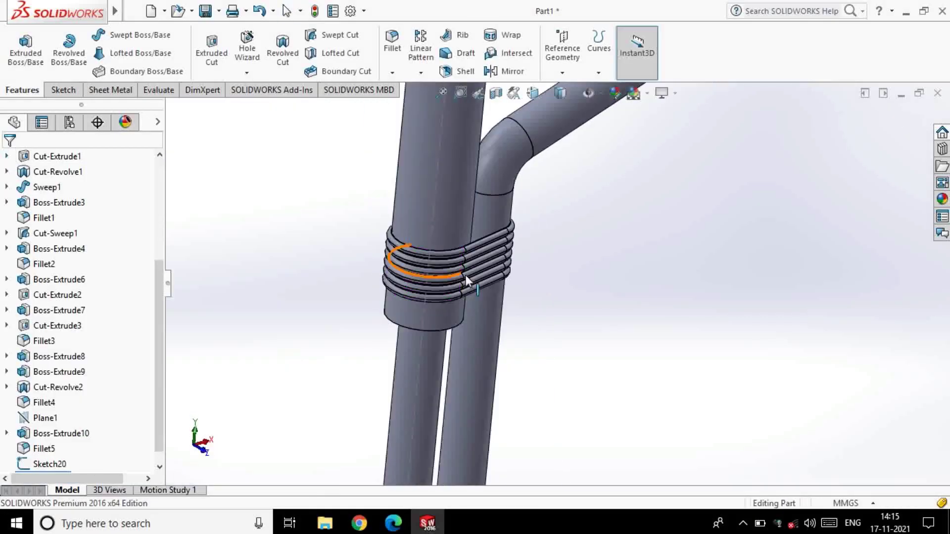
pyautogui.scroll(2, 465, 276)
pyautogui.scroll(2, 574, 268)
pyautogui.scroll(4, 74, 232)
pyautogui.click(50, 234)
# Sketch on the Front Plane a bent line chain rising from the tower top's edge.
pyautogui.click(70, 220)
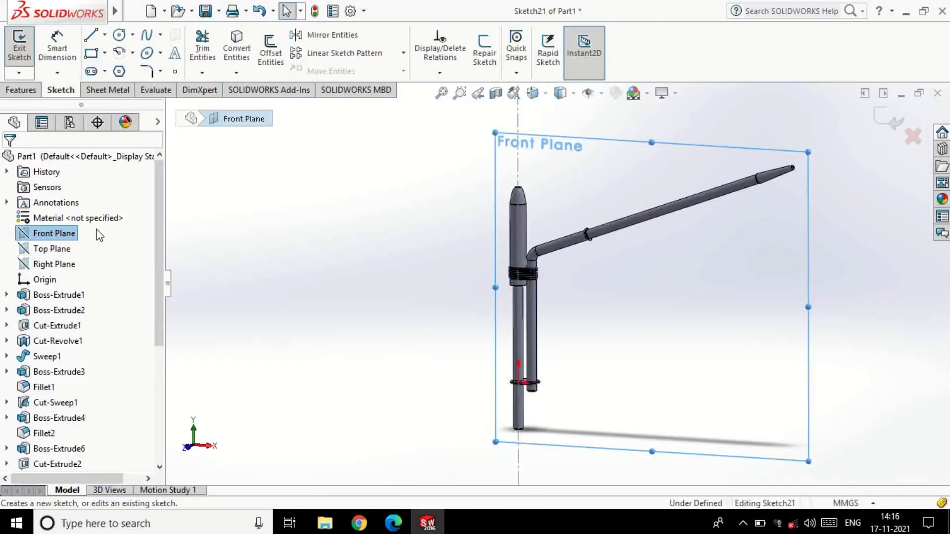
pyautogui.scroll(-4, 465, 203)
pyautogui.click(91, 35)
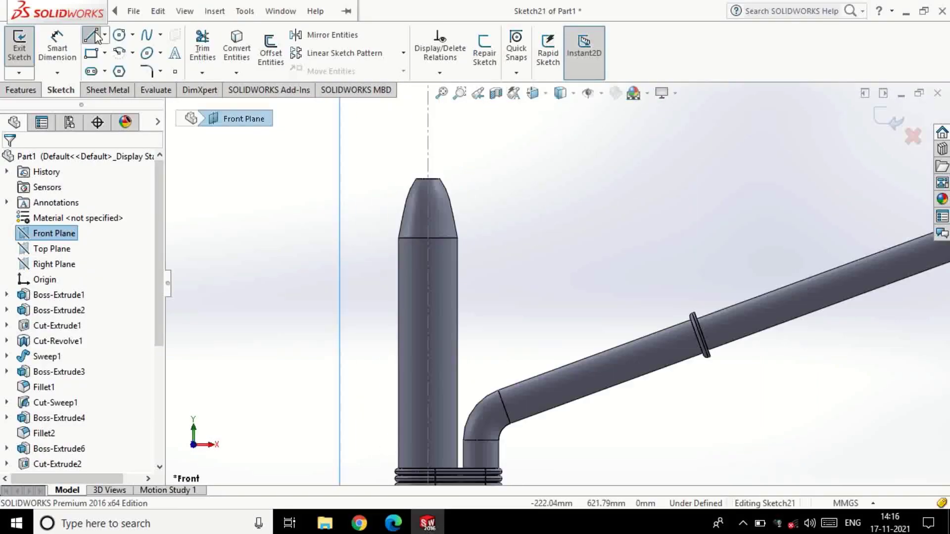
pyautogui.click(456, 289)
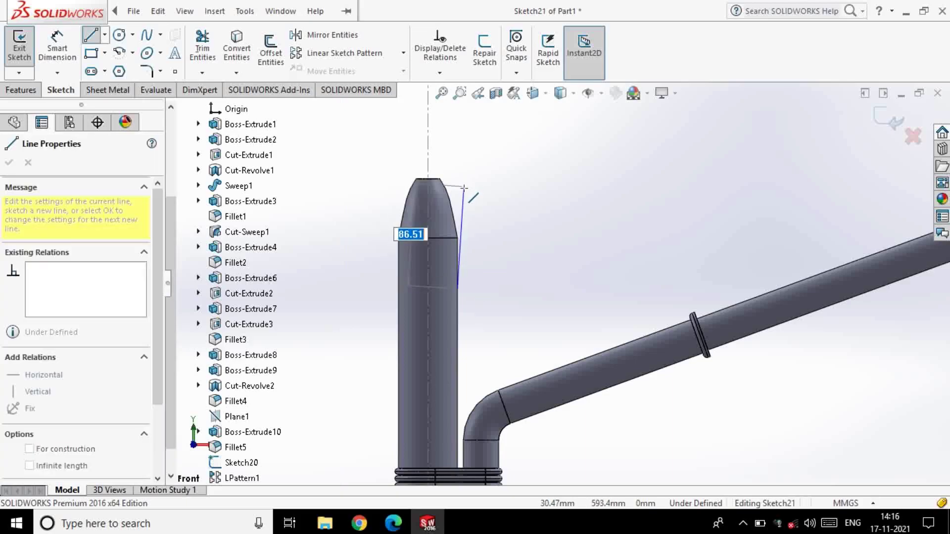
pyautogui.click(466, 192)
pyautogui.scroll(5, 559, 277)
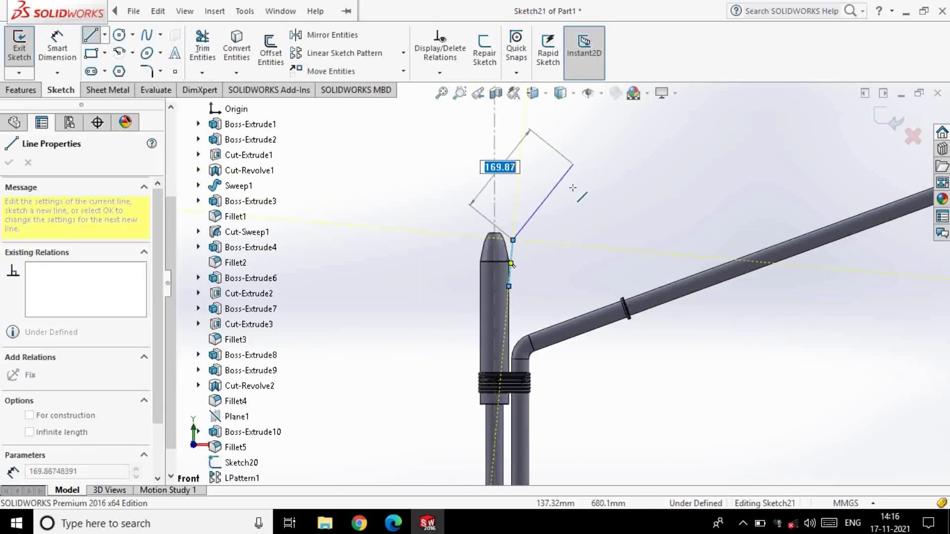
pyautogui.click(556, 218)
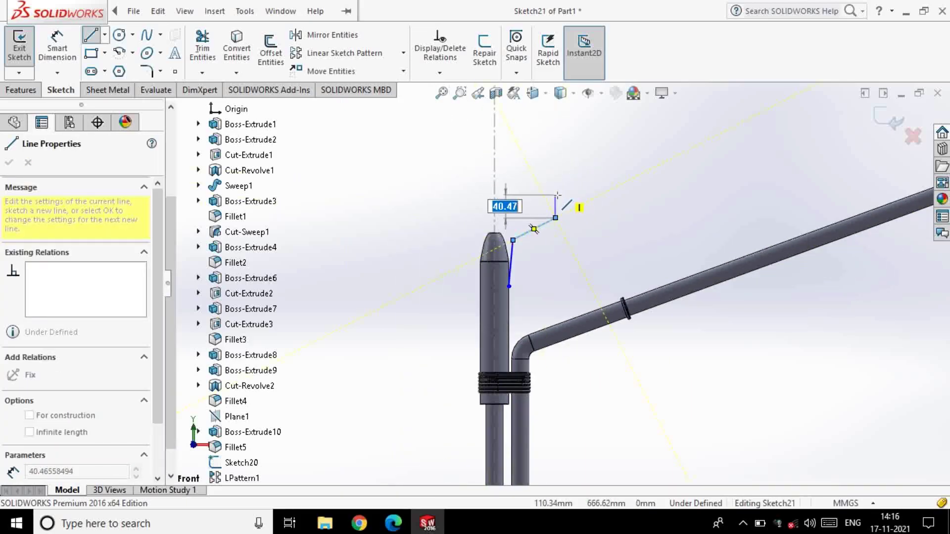
pyautogui.click(558, 189)
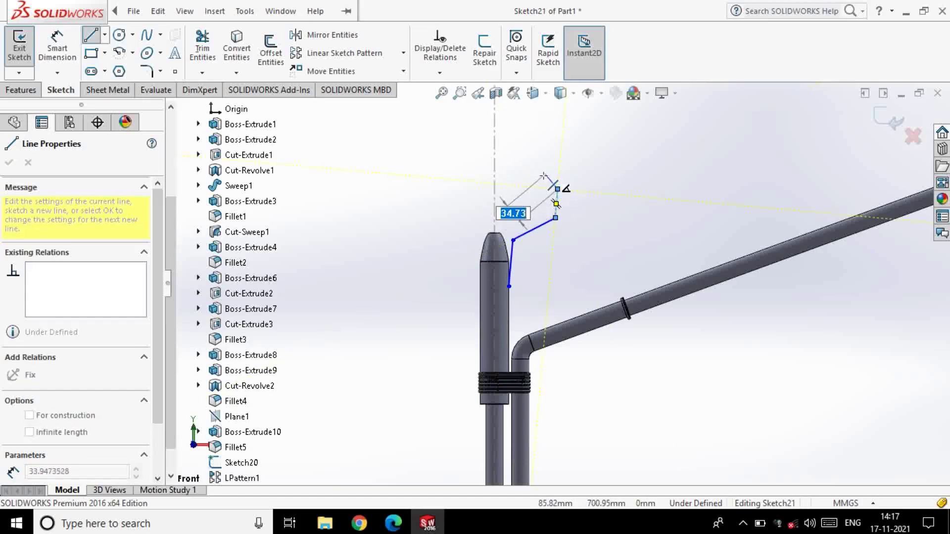
pyautogui.doubleClick(545, 174)
# Round the chain's three bends with R30, R35.54 and R20 sketch fillets.
pyautogui.scroll(-3, 546, 209)
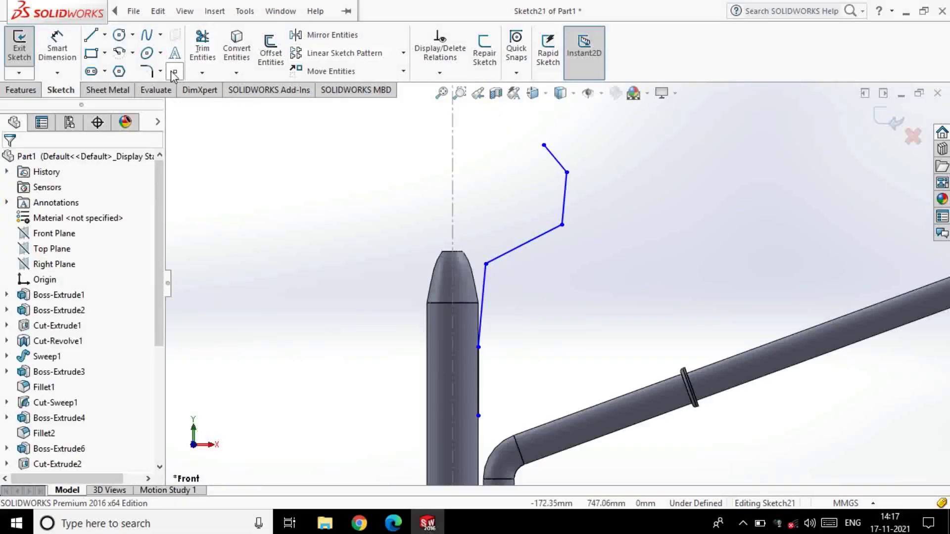
pyautogui.click(146, 71)
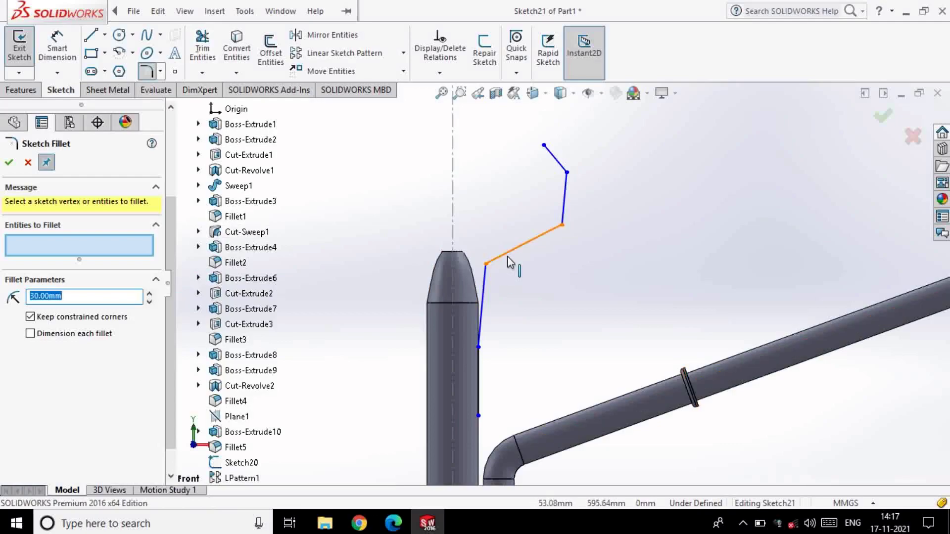
pyautogui.click(508, 257)
pyautogui.click(10, 164)
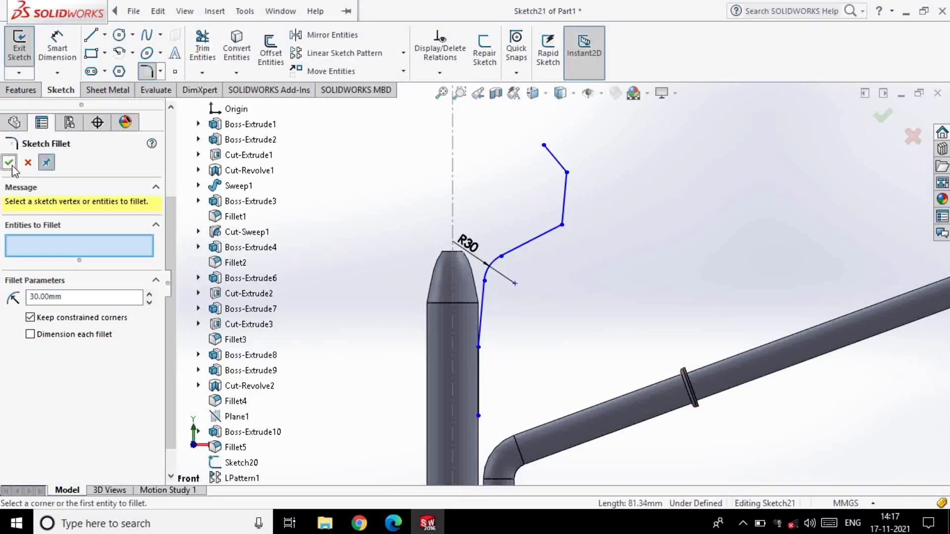
pyautogui.click(562, 220)
pyautogui.click(10, 162)
pyautogui.write('20')
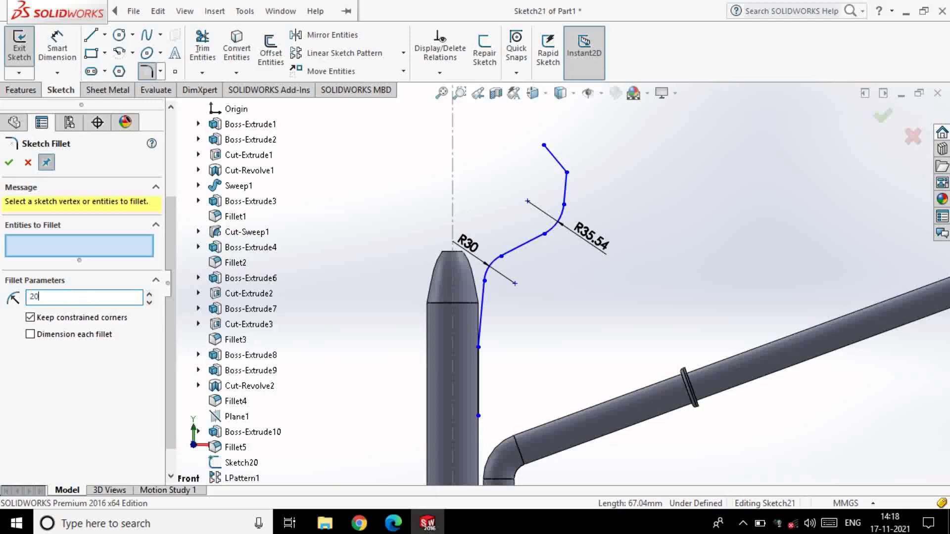
pyautogui.click(562, 168)
pyautogui.press('Return')
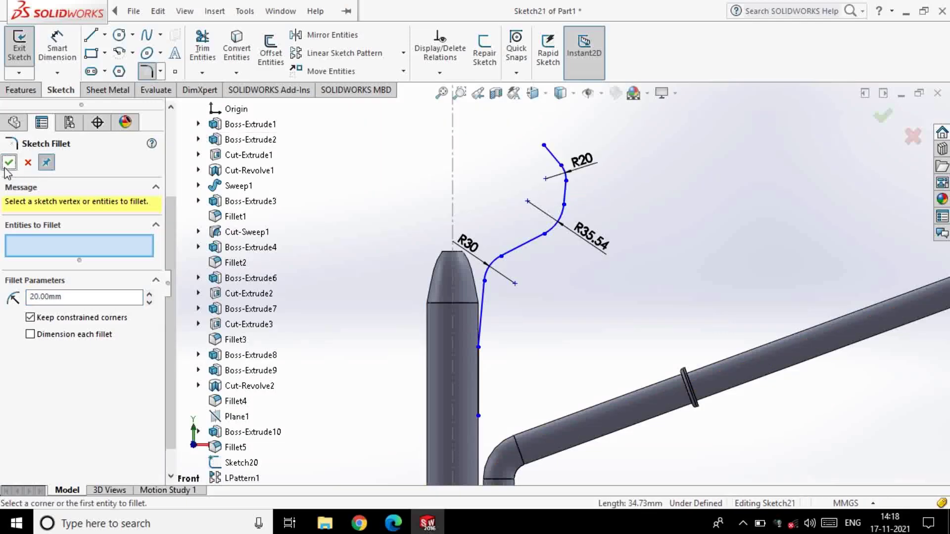
pyautogui.press('Return')
# Offset the filleted line chain by 5 mm.
pyautogui.click(271, 49)
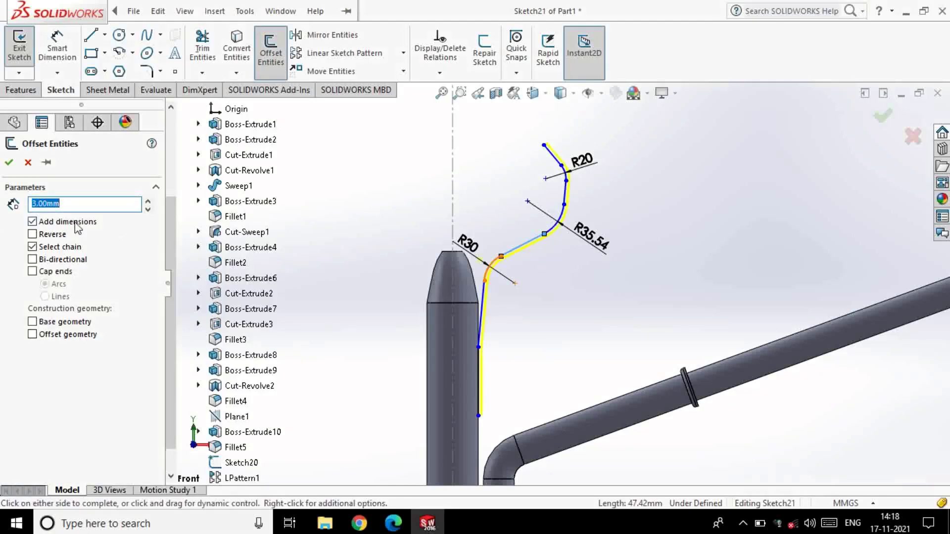
pyautogui.click(560, 280)
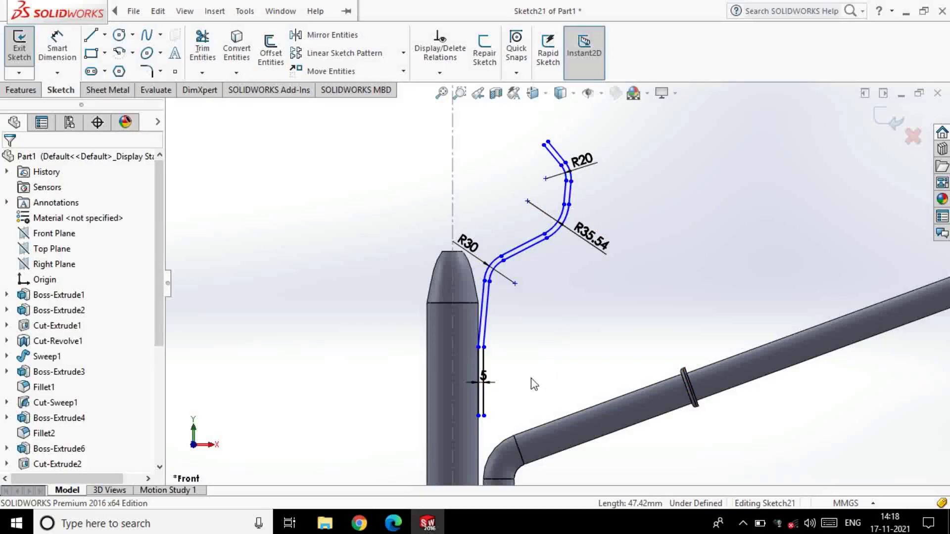
pyautogui.scroll(-3, 485, 396)
pyautogui.scroll(-3, 441, 364)
# Cap the bottom end of the offset outline with lines and trim the extras.
pyautogui.click(90, 41)
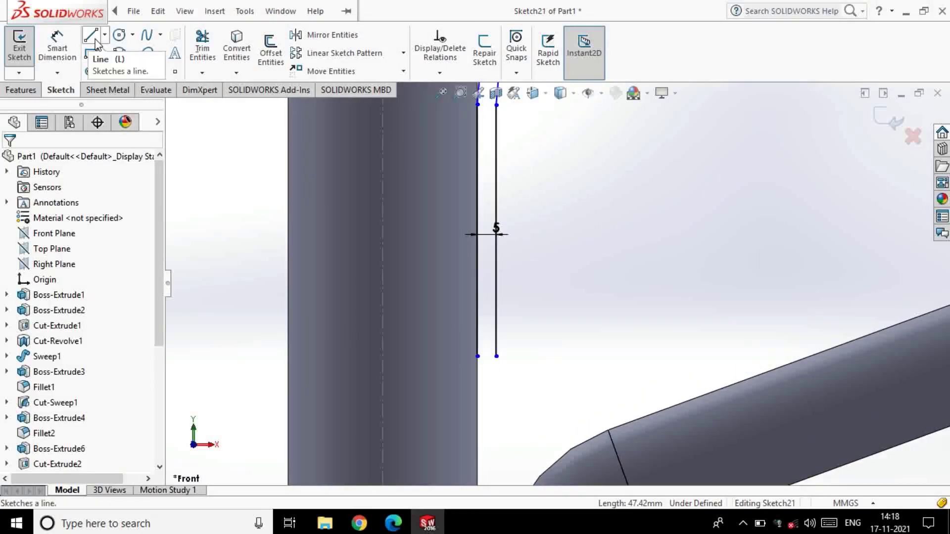
pyautogui.click(477, 356)
pyautogui.click(541, 356)
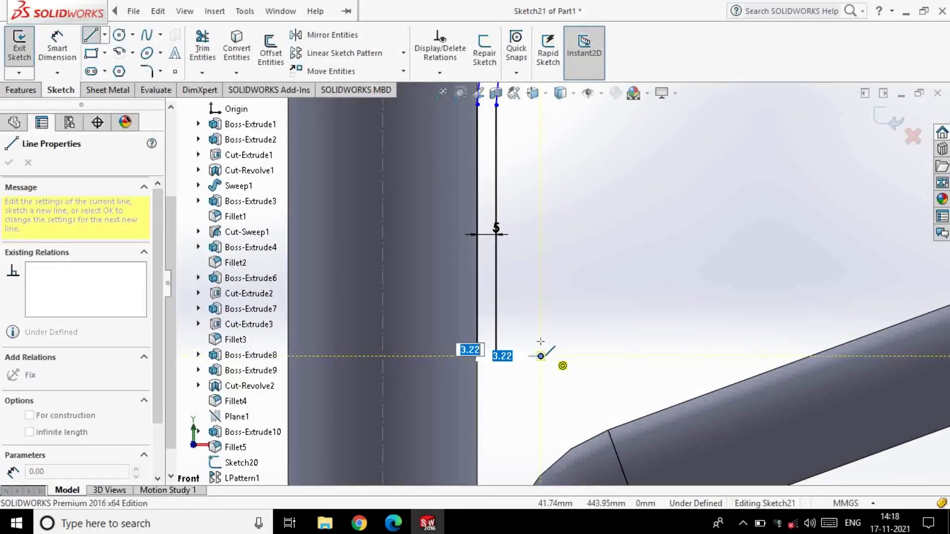
pyautogui.click(541, 339)
pyautogui.click(496, 339)
pyautogui.click(496, 357)
pyautogui.press('Escape')
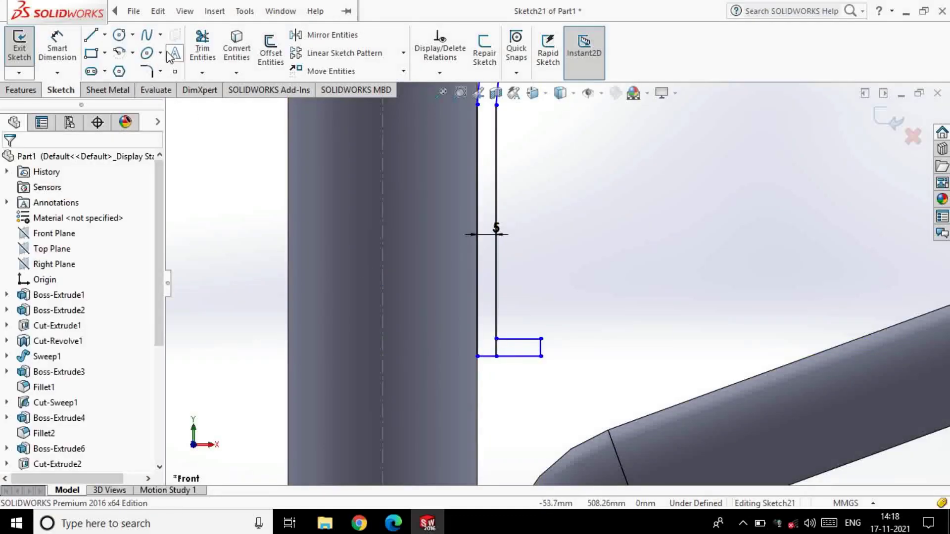
pyautogui.click(202, 48)
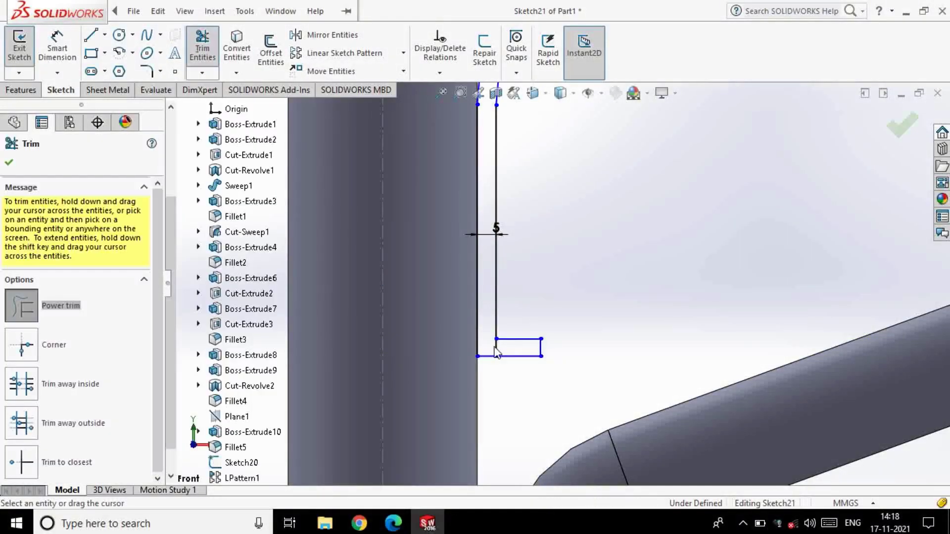
pyautogui.press('Escape')
pyautogui.scroll(5, 560, 268)
pyautogui.scroll(-3, 570, 300)
pyautogui.scroll(-2, 569, 300)
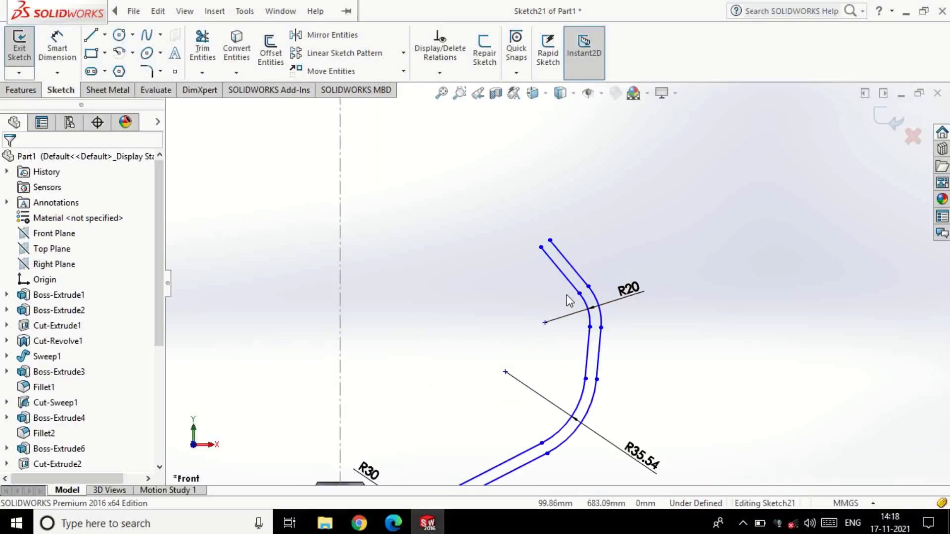
# Cap and trim the top end of the outline, then exit the sketch.
pyautogui.click(550, 240)
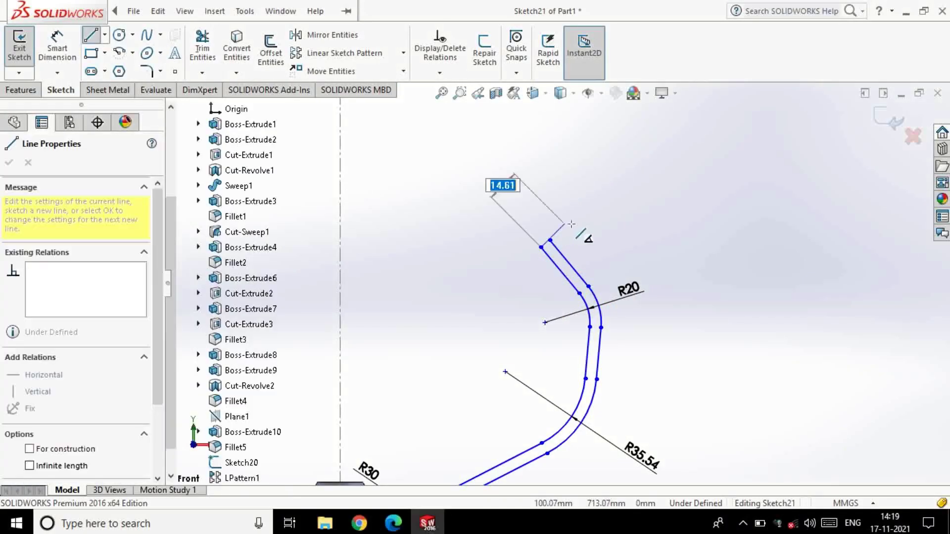
pyautogui.click(556, 229)
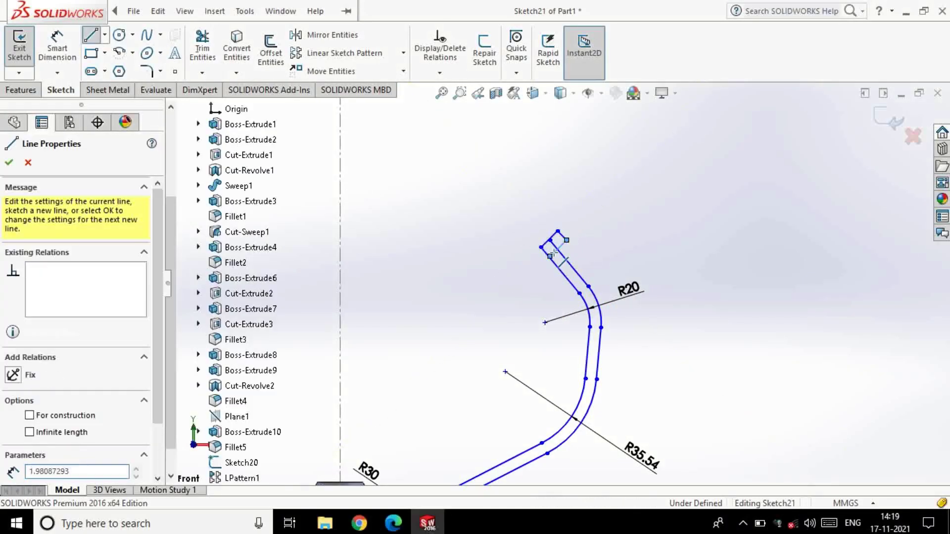
pyautogui.press('Escape')
pyautogui.scroll(3, 559, 237)
pyautogui.scroll(3, 559, 238)
pyautogui.click(202, 49)
pyautogui.moveTo(607, 238); pyautogui.dragTo(558, 277)
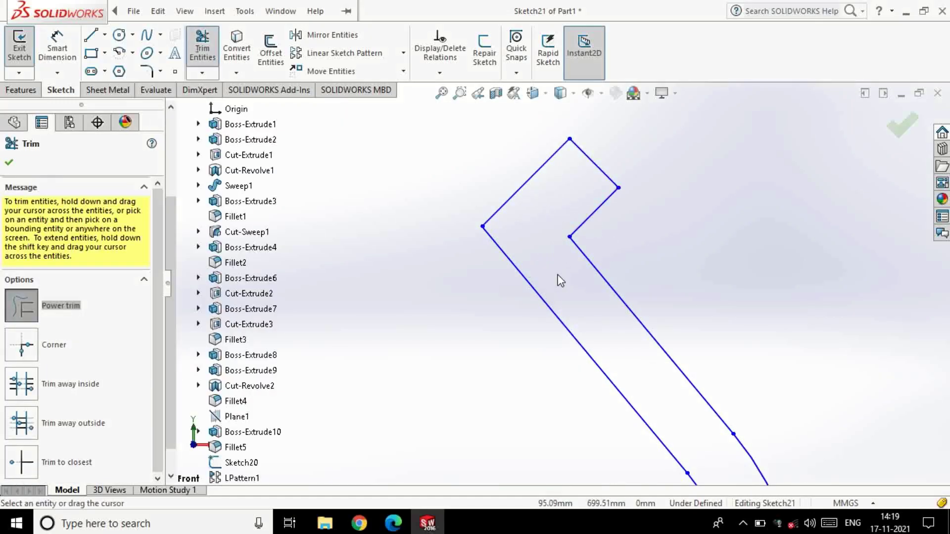
pyautogui.press('Escape')
pyautogui.scroll(3, 615, 409)
pyautogui.scroll(2, 649, 422)
pyautogui.click(18, 48)
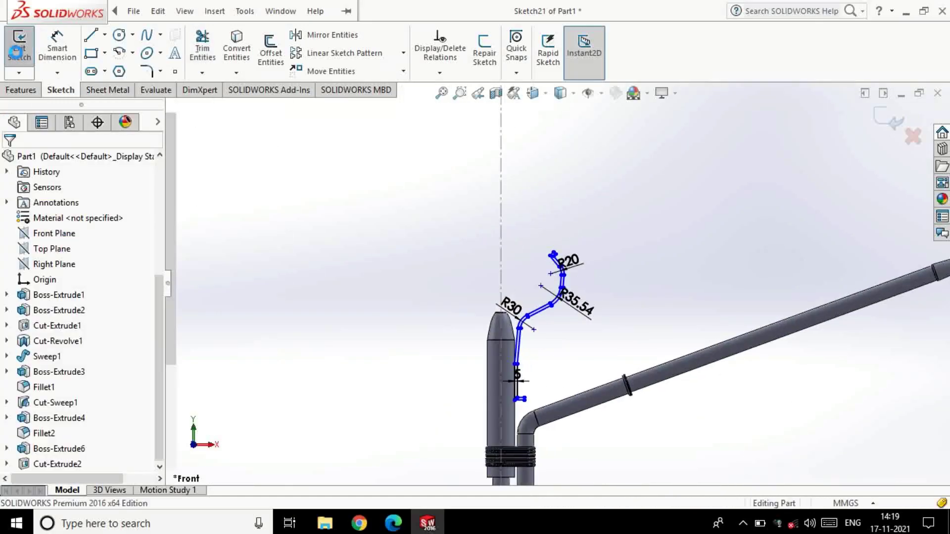
# Revolve the closed outline 360° about the tower centreline into a bowl.
pyautogui.click(69, 47)
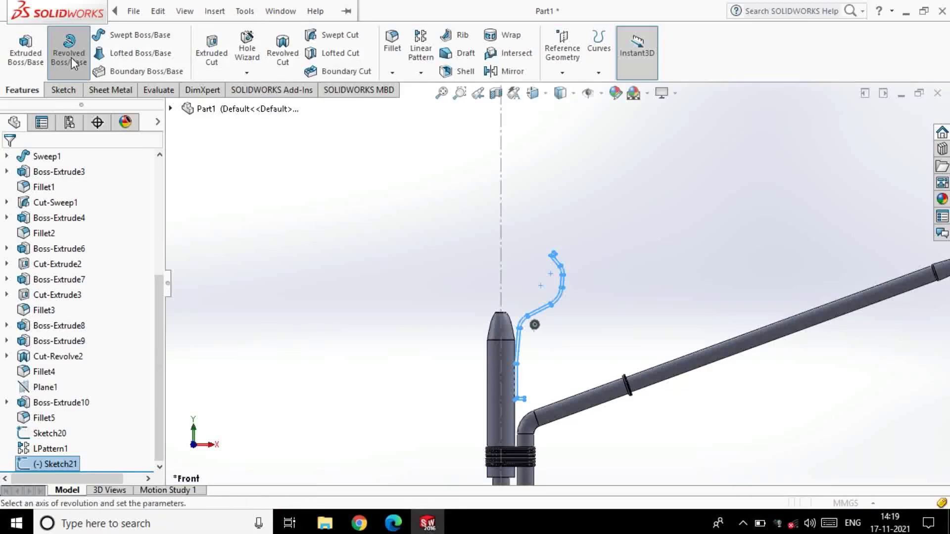
pyautogui.click(501, 208)
pyautogui.click(8, 163)
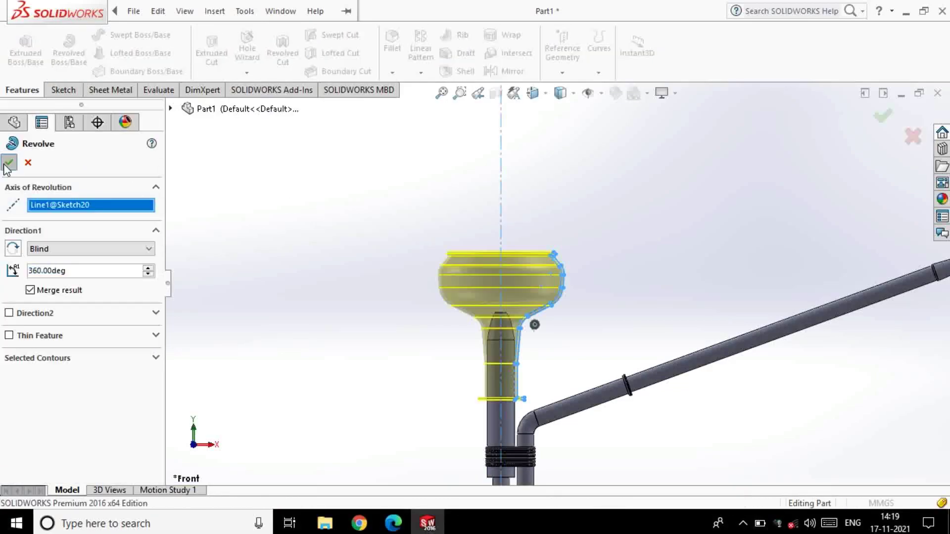
pyautogui.scroll(-8, 565, 248)
# Fillet the bowl's two rim edges at 2.5 mm.
pyautogui.click(394, 37)
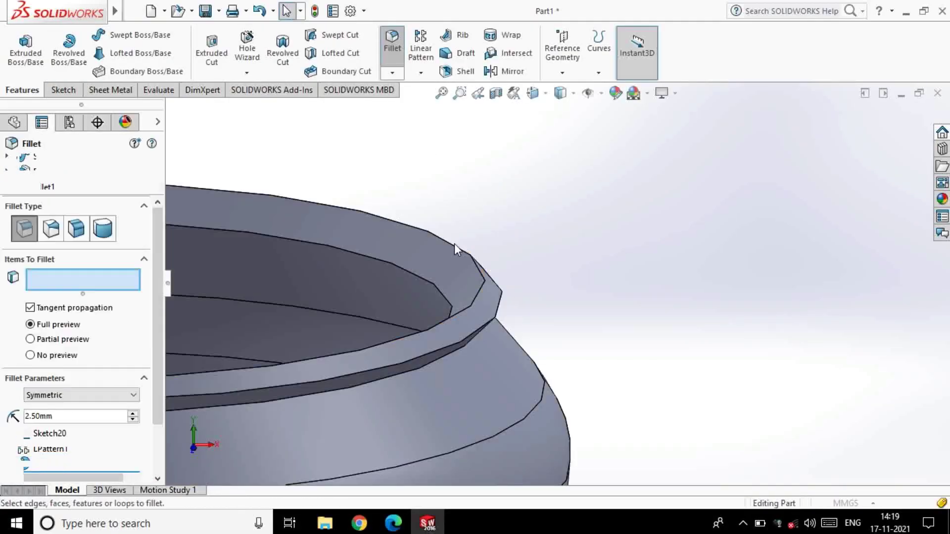
pyautogui.scroll(2, 488, 278)
pyautogui.click(485, 286)
pyautogui.click(496, 314)
pyautogui.scroll(2, 584, 356)
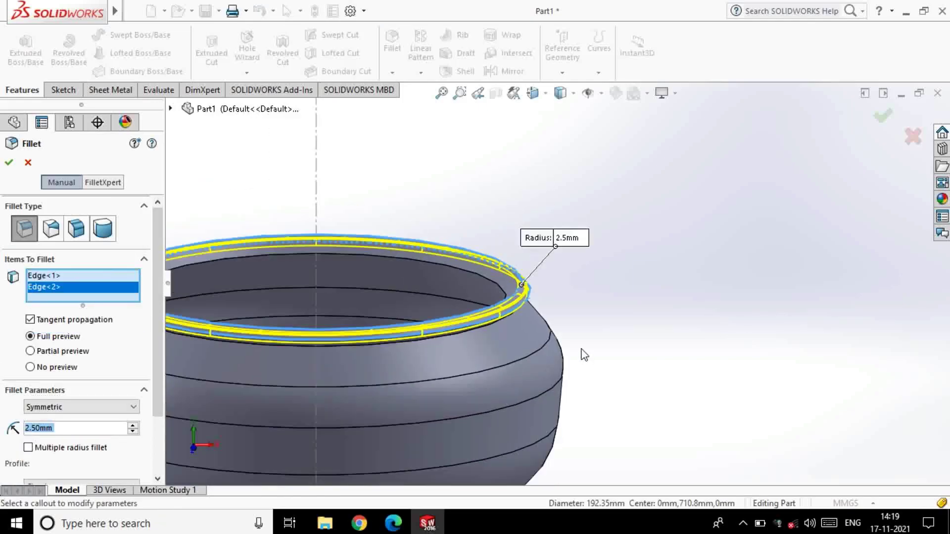
pyautogui.scroll(4, 584, 356)
pyautogui.scroll(-4, 542, 337)
pyautogui.scroll(-2, 539, 308)
pyautogui.scroll(-3, 503, 248)
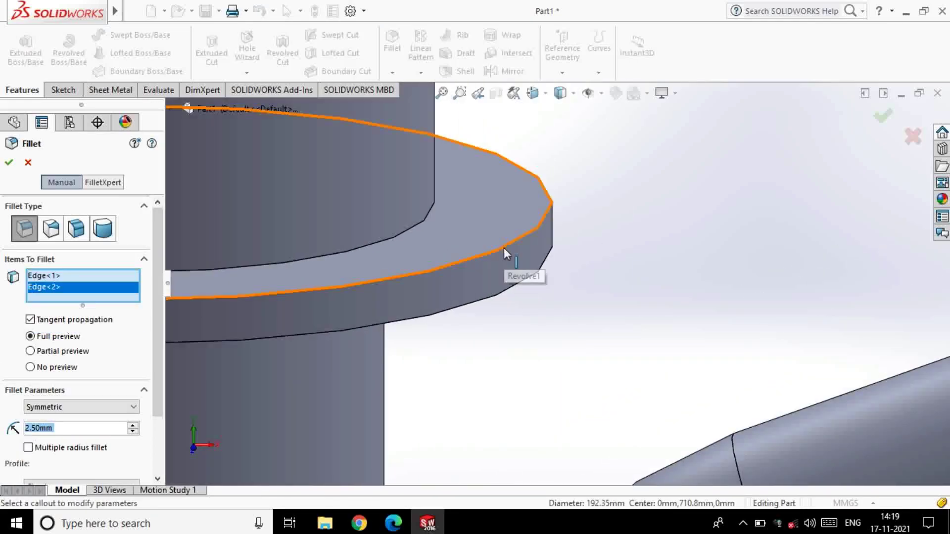
pyautogui.click(9, 163)
pyautogui.scroll(3, 533, 277)
pyautogui.scroll(3, 622, 185)
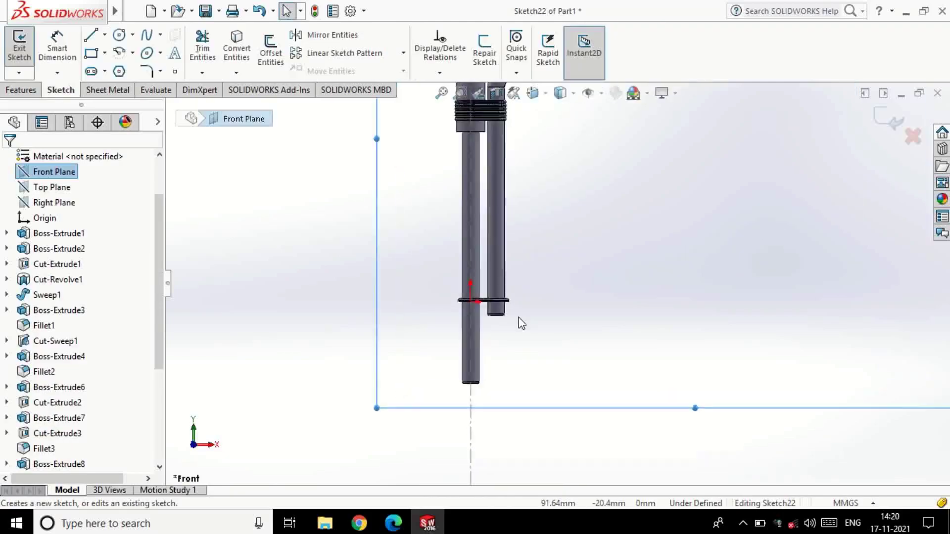
# Draw a short vertical drop from the band's end followed by two sloped segments.
pyautogui.scroll(-1, 521, 322)
pyautogui.scroll(-2, 477, 322)
pyautogui.click(90, 35)
pyautogui.scroll(-3, 610, 316)
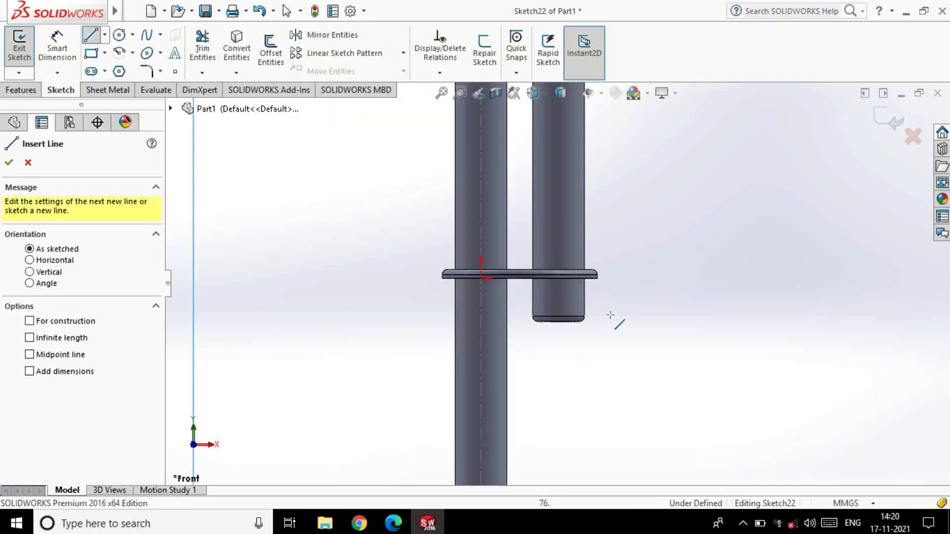
pyautogui.scroll(-1, 610, 316)
pyautogui.click(592, 269)
pyautogui.scroll(-2, 556, 308)
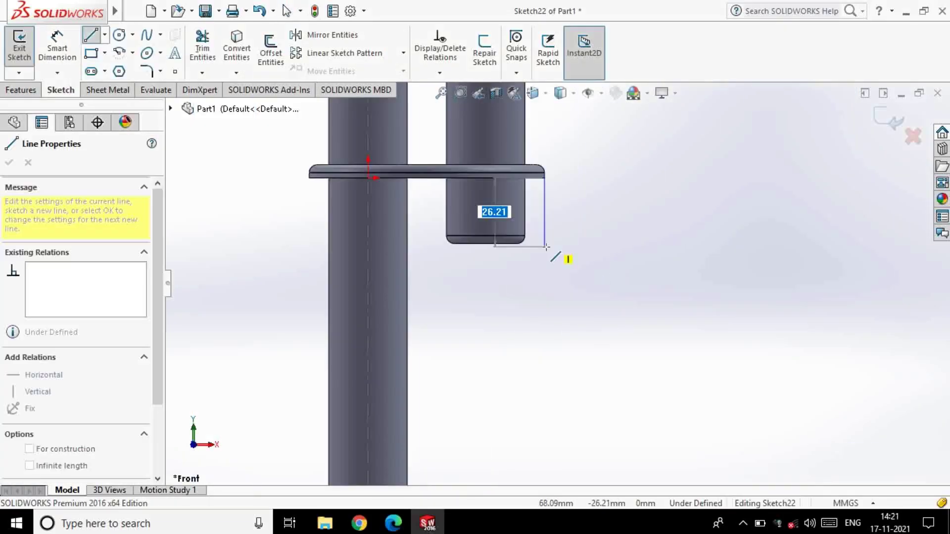
pyautogui.click(549, 243)
pyautogui.scroll(2, 557, 287)
pyautogui.click(578, 297)
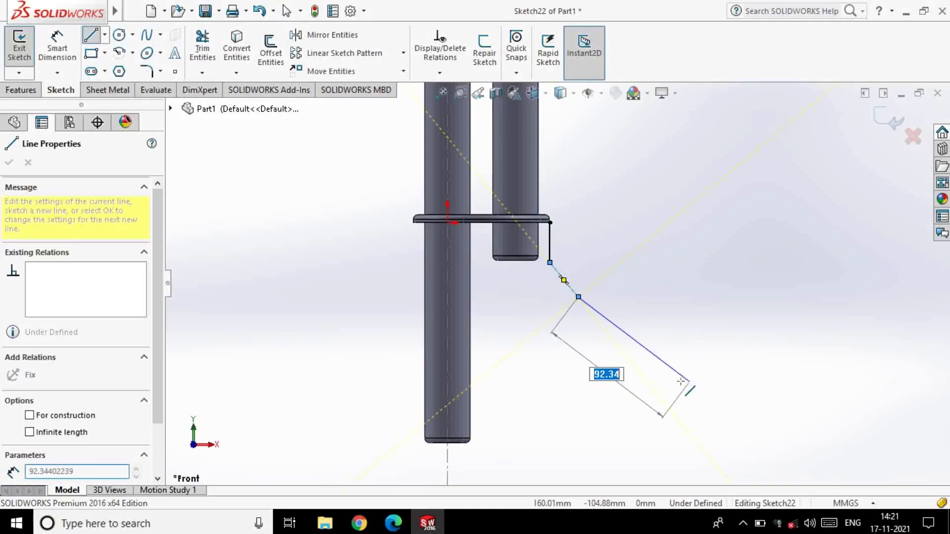
pyautogui.click(652, 357)
# Extend the profile outward and drag its outer end down onto the bottom line.
pyautogui.click(755, 412)
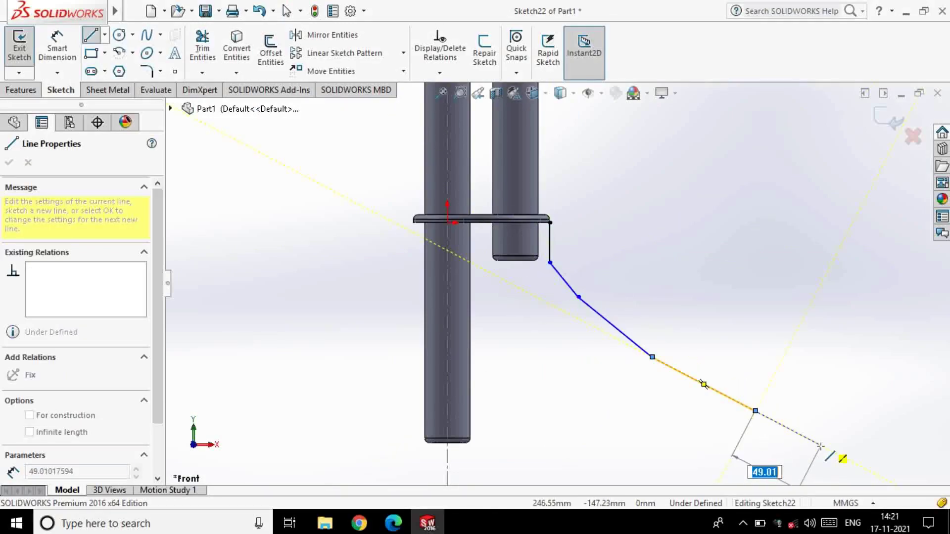
pyautogui.click(822, 446)
pyautogui.press('Escape')
pyautogui.moveTo(822, 447); pyautogui.dragTo(821, 464)
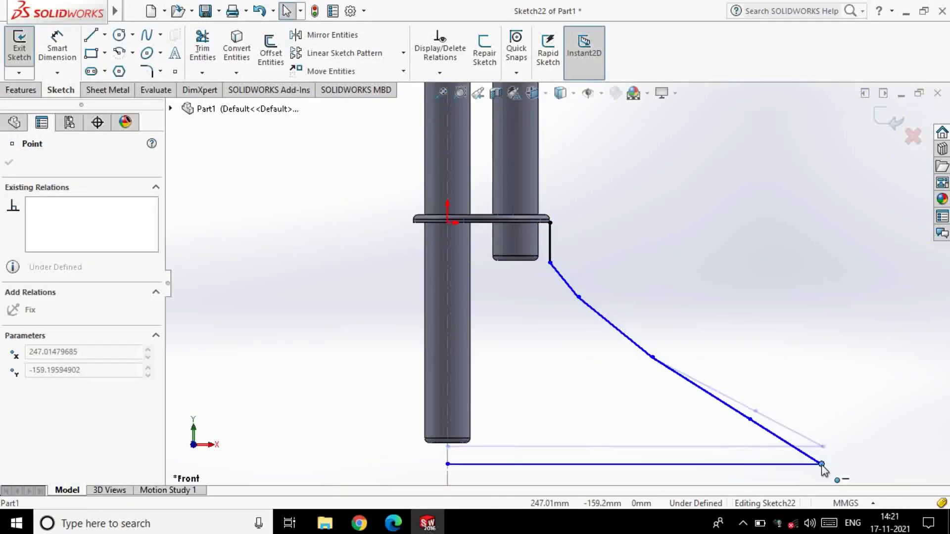
pyautogui.press('Escape')
pyautogui.scroll(5, 579, 267)
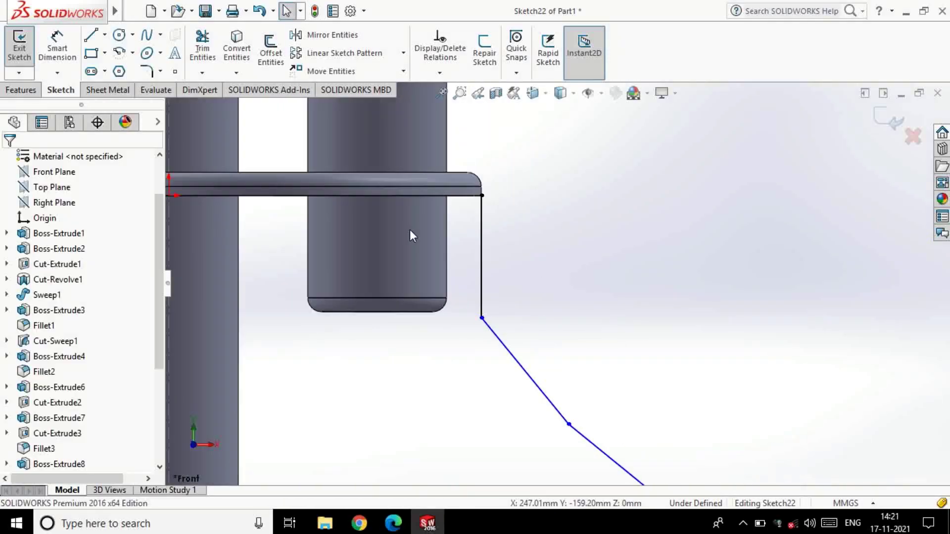
pyautogui.click(146, 71)
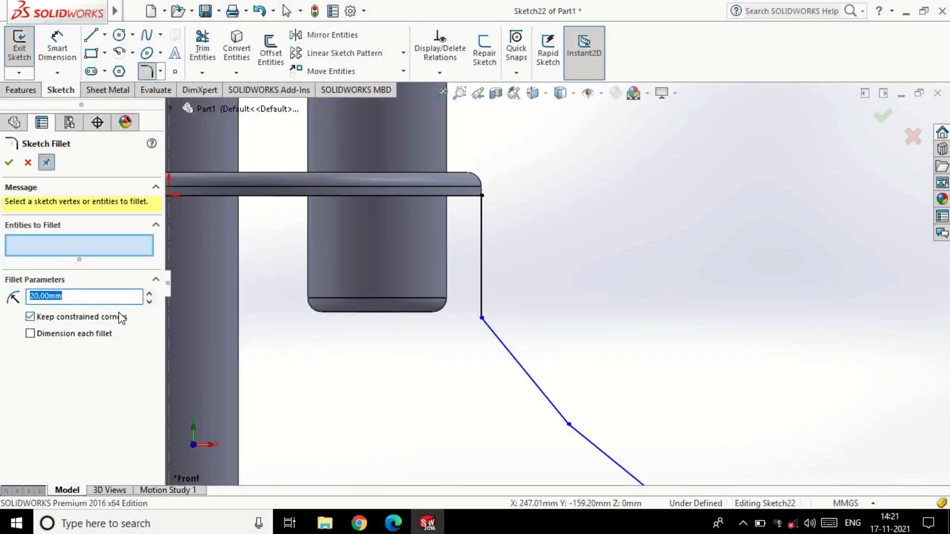
# Round the remaining bends along the slope with R40 sketch fillets.
pyautogui.click(481, 299)
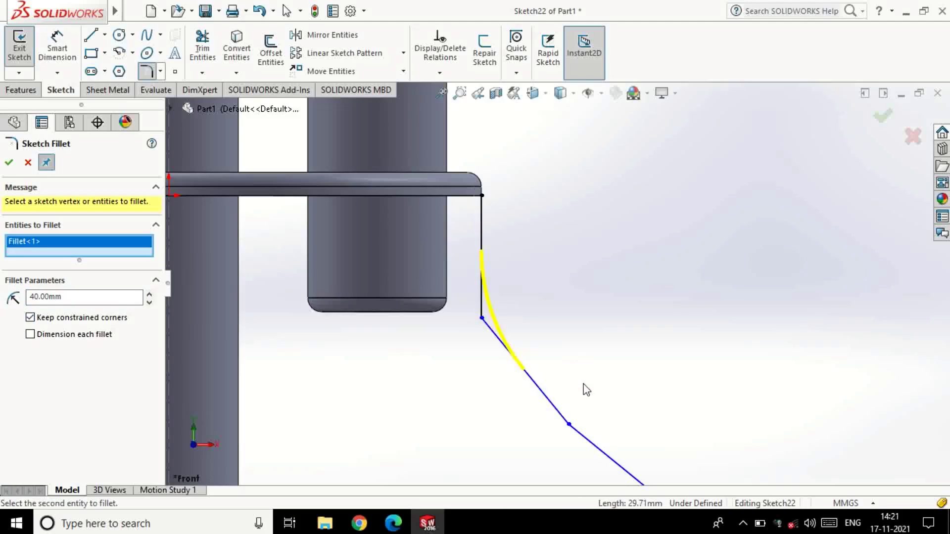
pyautogui.scroll(-3, 587, 390)
pyautogui.click(586, 354)
pyautogui.scroll(3, 586, 354)
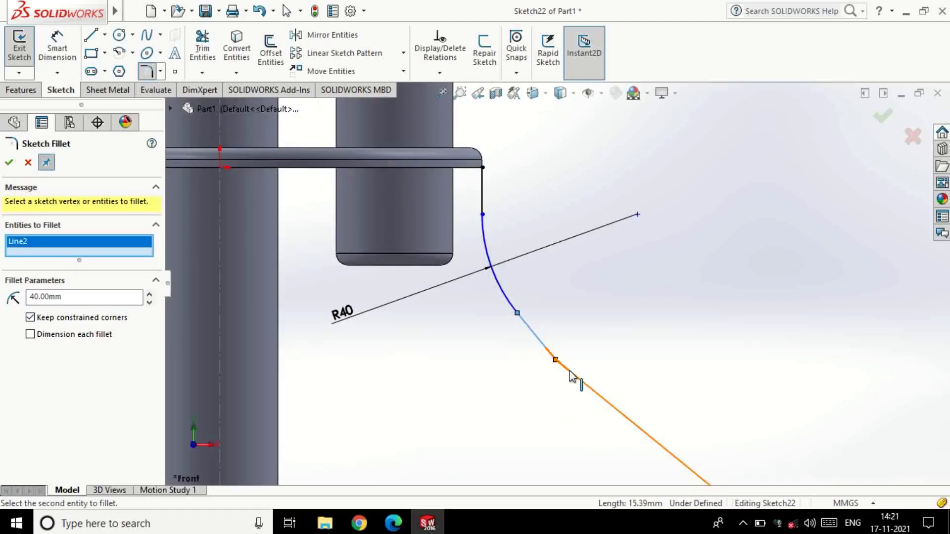
pyautogui.click(555, 359)
pyautogui.scroll(-2, 617, 369)
pyautogui.click(614, 367)
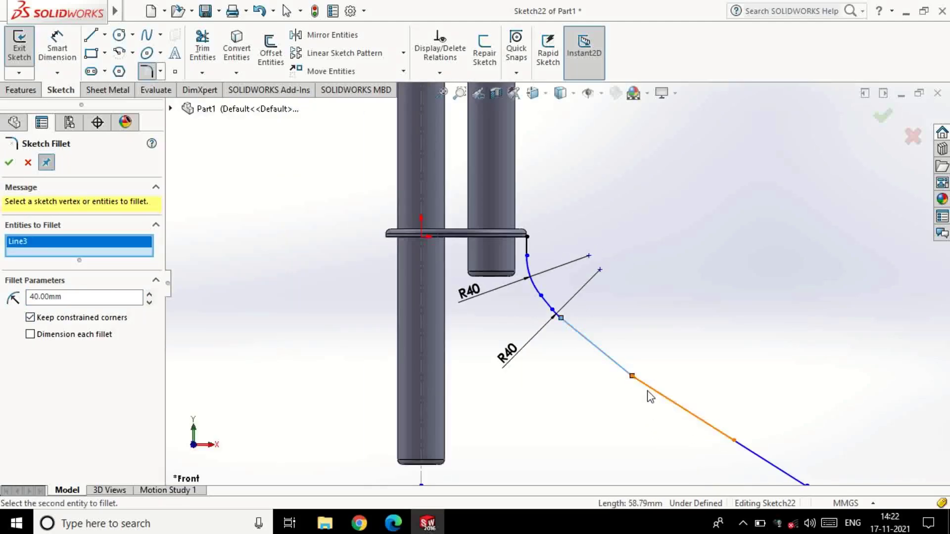
pyautogui.click(6, 166)
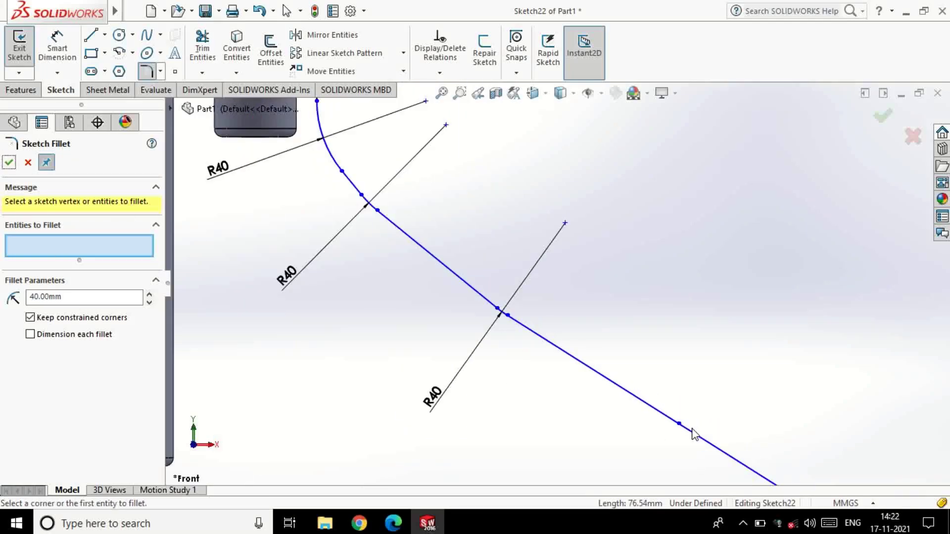
# Round the profile's bottom outer corner with an R5 fillet.
pyautogui.click(372, 252)
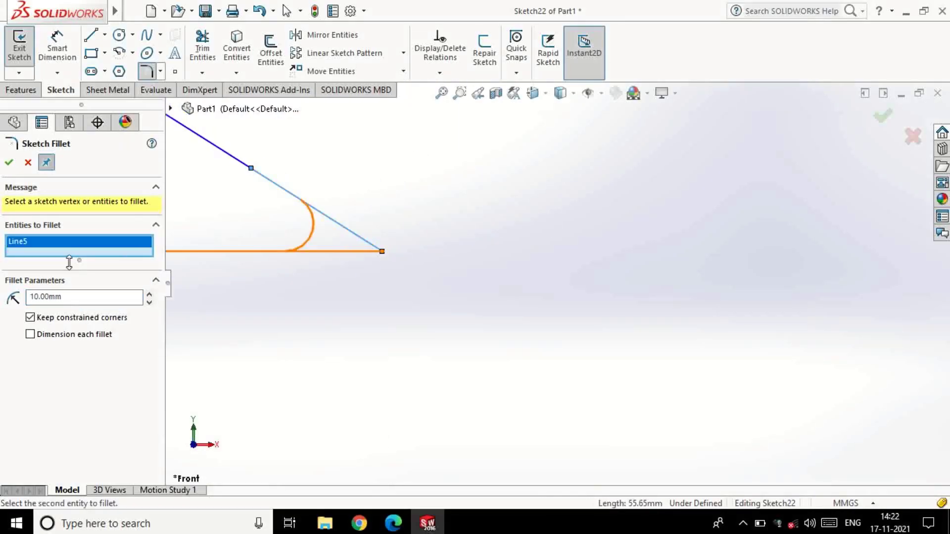
pyautogui.click(340, 256)
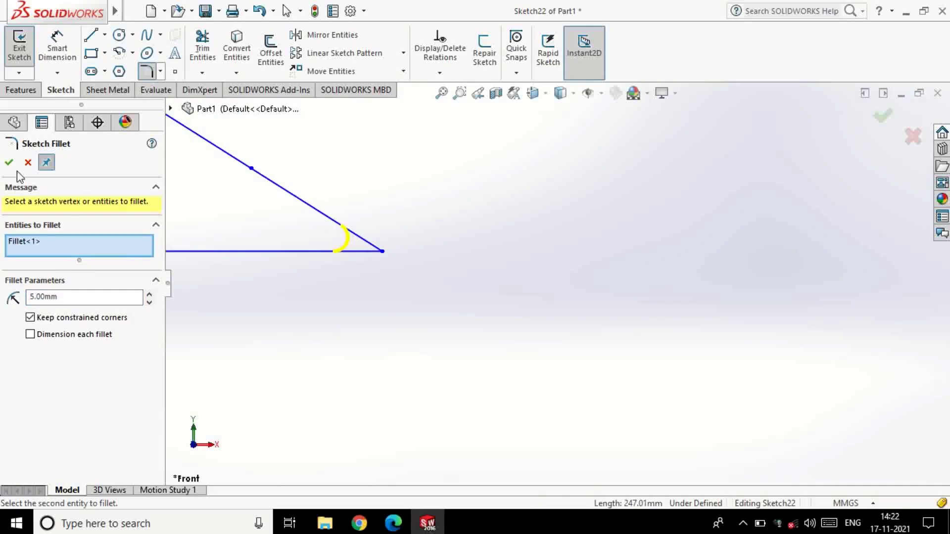
pyautogui.scroll(-3, 547, 265)
pyautogui.click(270, 49)
# Offset the whole filleted profile chain by 5 mm.
pyautogui.click(502, 271)
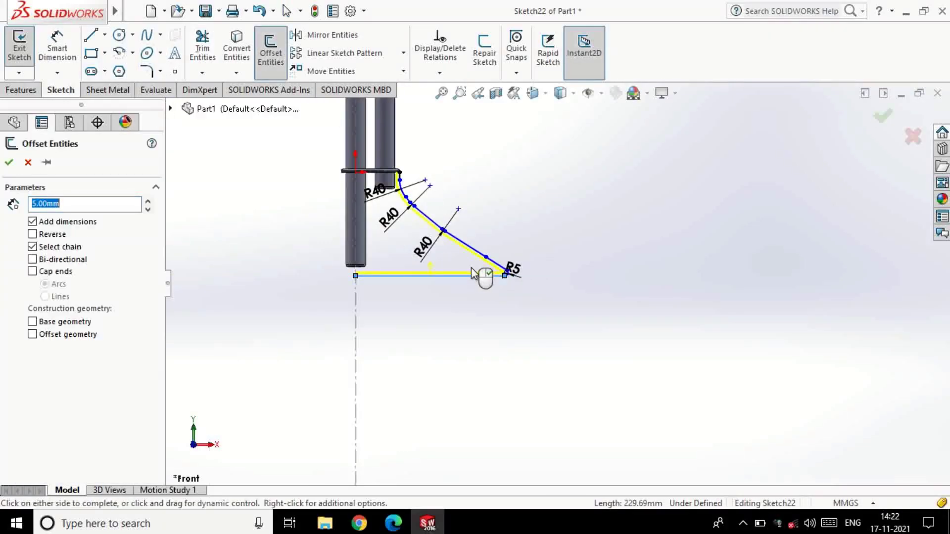
pyautogui.click(472, 274)
pyautogui.scroll(-2, 510, 271)
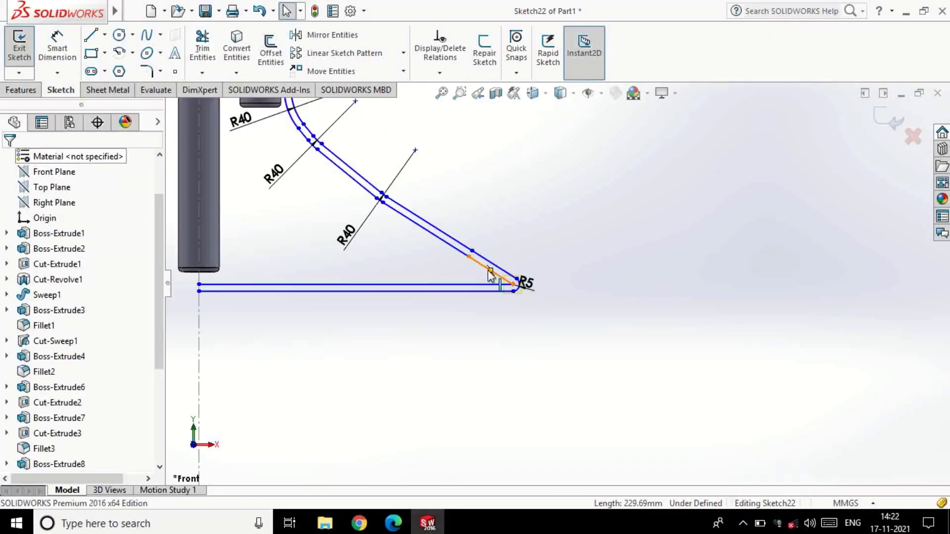
pyautogui.scroll(-3, 494, 254)
pyautogui.scroll(3, 406, 153)
pyautogui.scroll(-4, 447, 197)
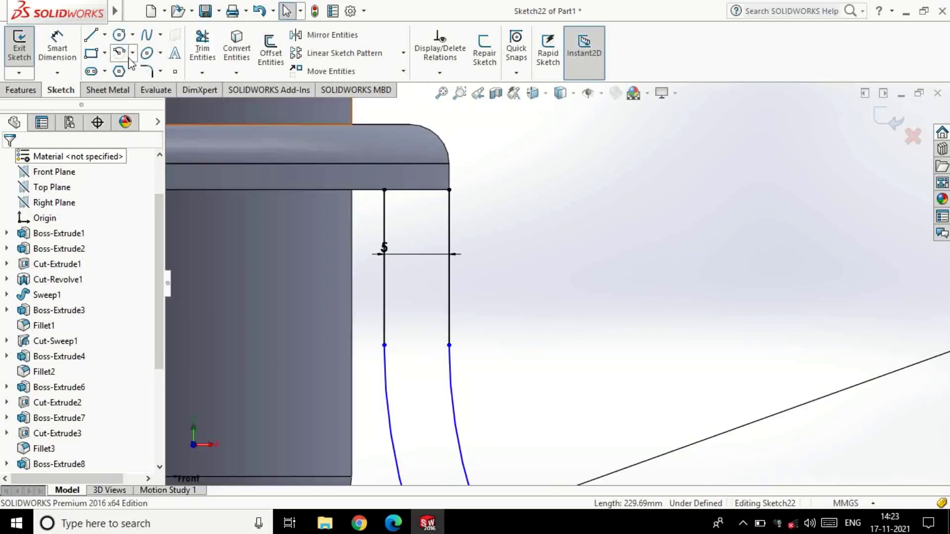
# Close the top gap between the two offset lines with a line.
pyautogui.press('l')
pyautogui.click(384, 190)
pyautogui.click(450, 189)
pyautogui.press('Escape')
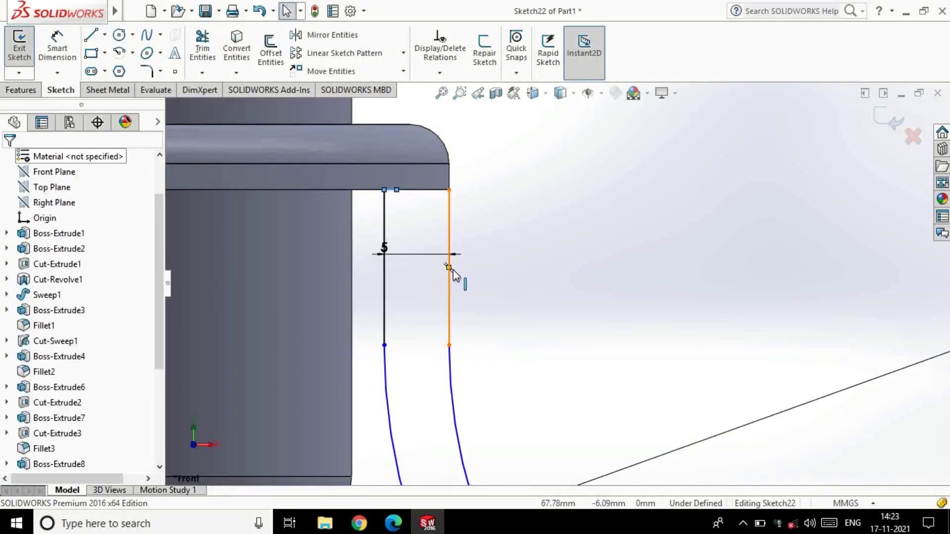
pyautogui.scroll(3, 452, 265)
pyautogui.scroll(-3, 471, 371)
pyautogui.scroll(-2, 473, 395)
# Join the left ends of the two offset lines with a short vertical line.
pyautogui.press('l')
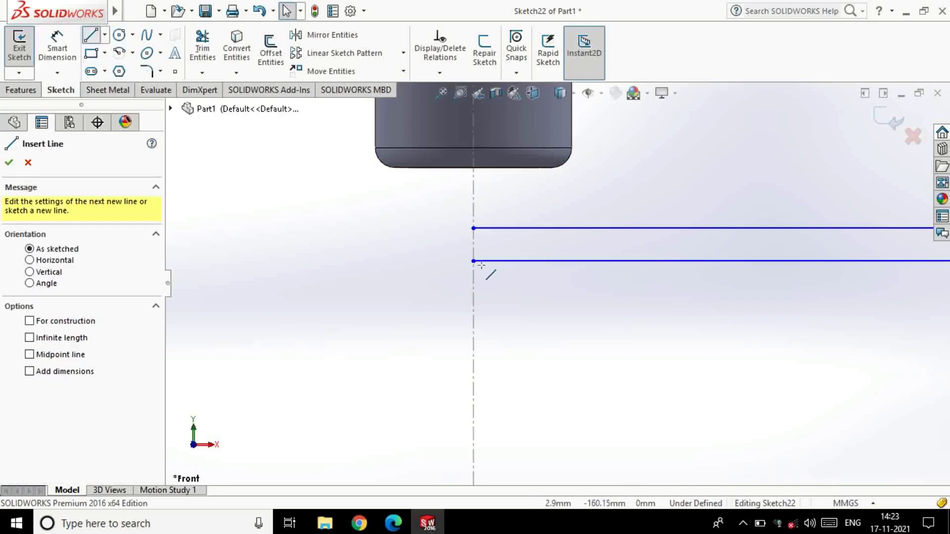
pyautogui.click(473, 261)
pyautogui.click(473, 228)
pyautogui.scroll(5, 632, 244)
pyautogui.press('Escape')
pyautogui.scroll(-3, 555, 159)
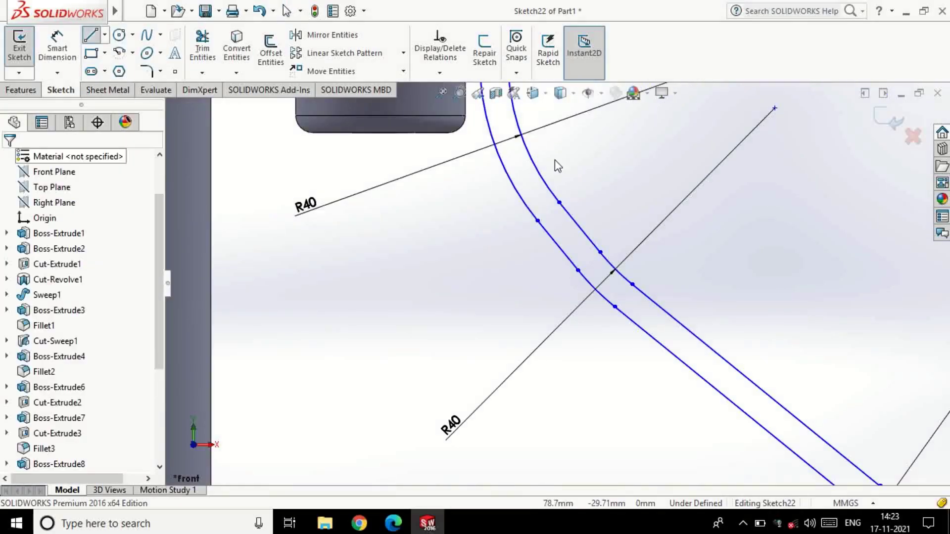
pyautogui.scroll(-3, 522, 194)
pyautogui.scroll(-2, 488, 200)
# Try deleting the stray top-edge point, then draw a line along the top edge to the corner.
pyautogui.click(486, 194)
pyautogui.press('Delete')
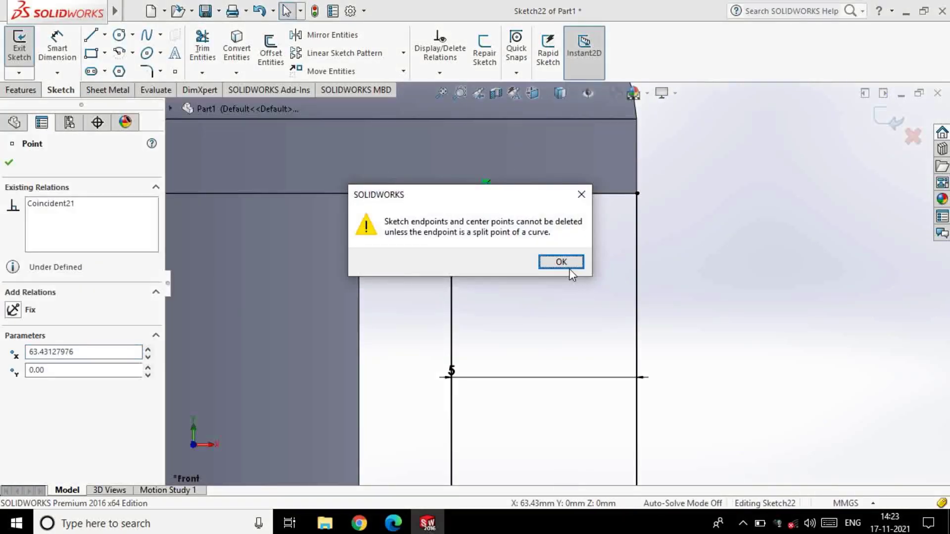
pyautogui.click(569, 267)
pyautogui.click(94, 39)
pyautogui.click(486, 194)
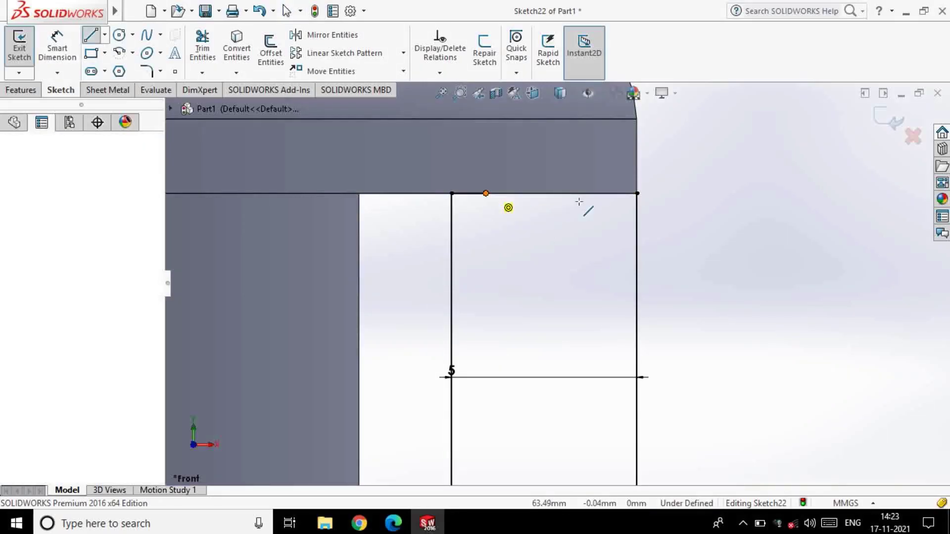
pyautogui.click(637, 193)
# Draw a short vertical segment on the centreline and a bottom line closing the profile.
pyautogui.scroll(3, 621, 310)
pyautogui.scroll(3, 620, 434)
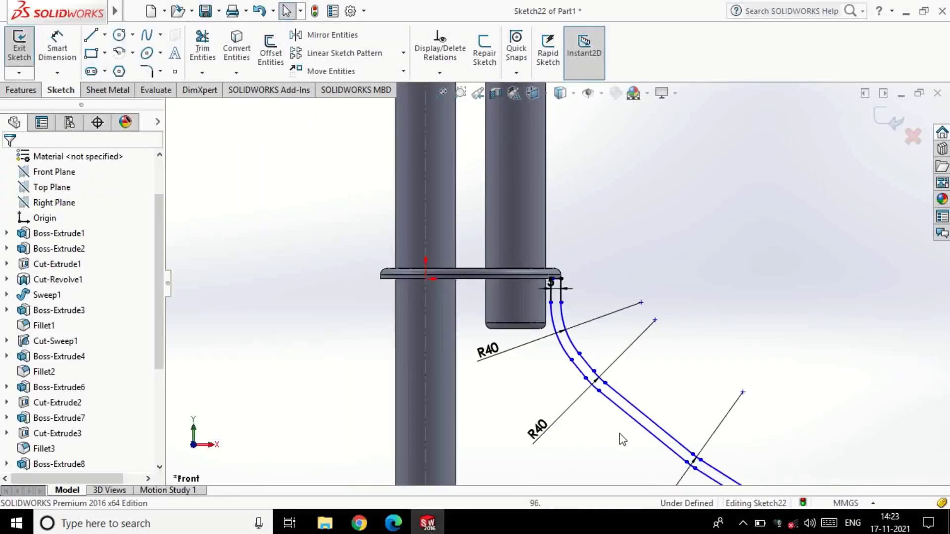
pyautogui.scroll(2, 632, 424)
pyautogui.click(441, 399)
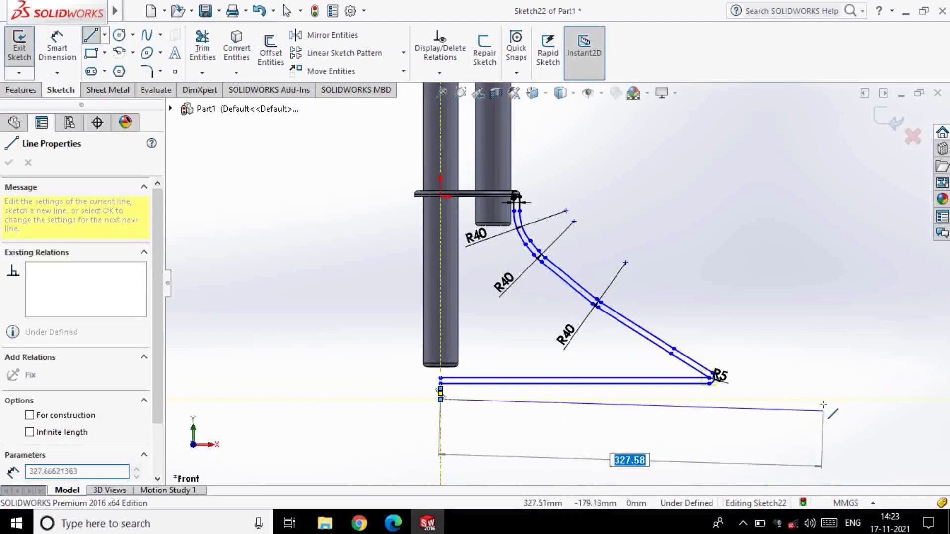
pyautogui.click(752, 399)
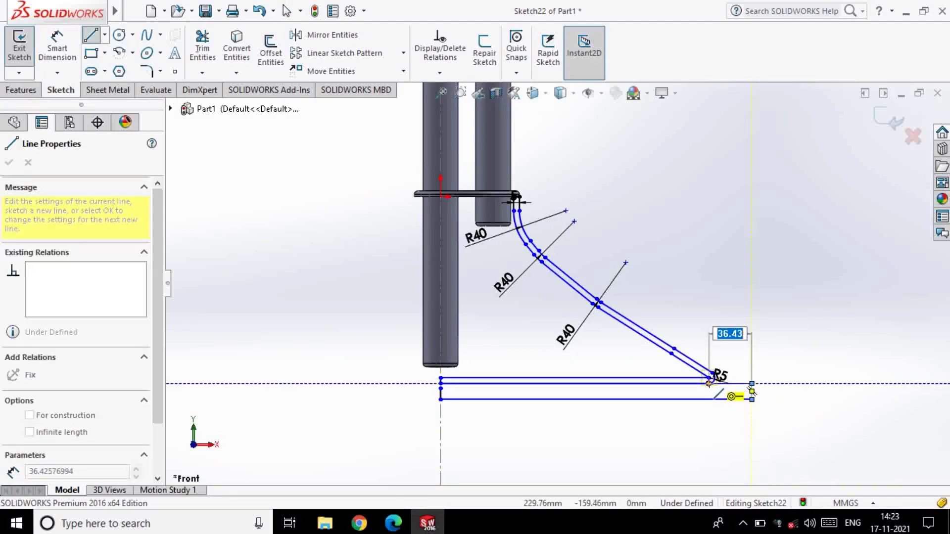
pyautogui.press('Escape')
pyautogui.scroll(-5, 776, 392)
pyautogui.scroll(2, 452, 328)
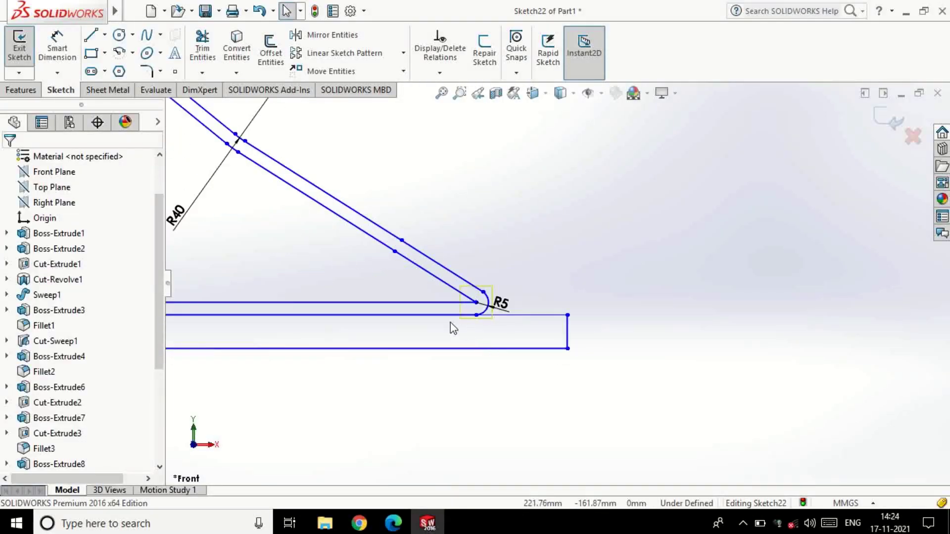
# Trim away the excess sketch lines.
pyautogui.press('t')
pyautogui.scroll(2, 416, 341)
pyautogui.scroll(2, 417, 342)
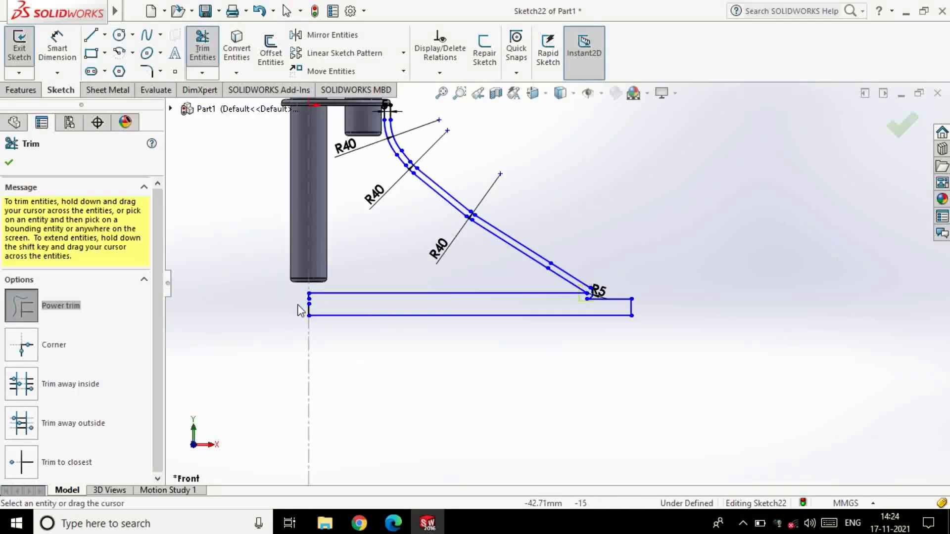
pyautogui.press('Escape')
pyautogui.scroll(-6, 536, 321)
# Merge the two nearby endpoints into a single point.
pyautogui.click(471, 301)
pyautogui.keyDown('ctrl'); pyautogui.click(472, 323); pyautogui.keyUp('ctrl')
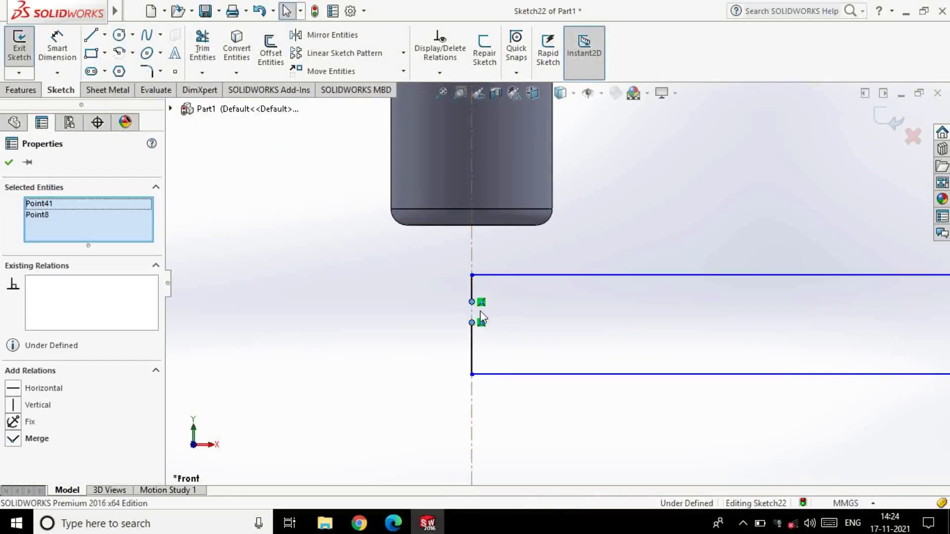
pyautogui.click(545, 272)
pyautogui.press('Escape')
# Exit Sketch22 and rebuild the part.
pyautogui.scroll(5, 625, 399)
pyautogui.scroll(2, 674, 303)
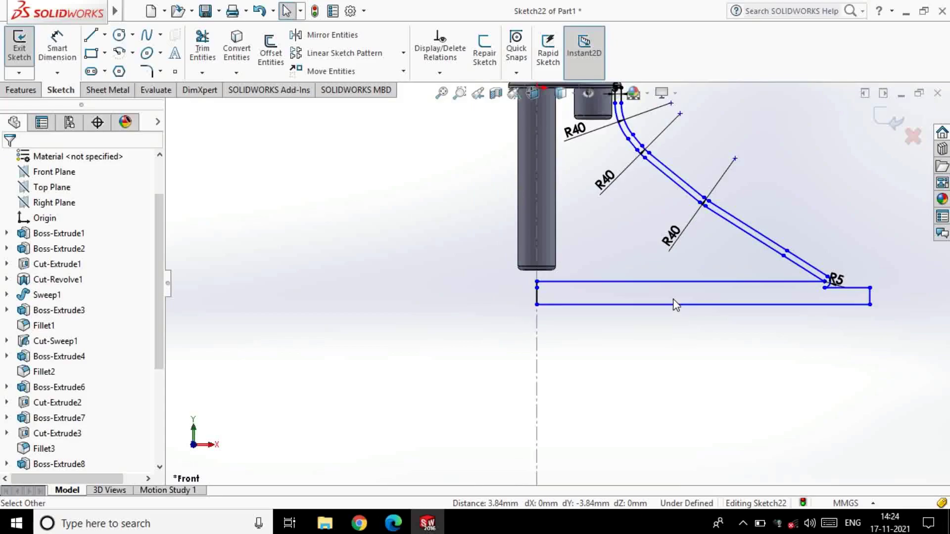
pyautogui.scroll(2, 674, 293)
pyautogui.scroll(2, 679, 206)
pyautogui.scroll(2, 587, 198)
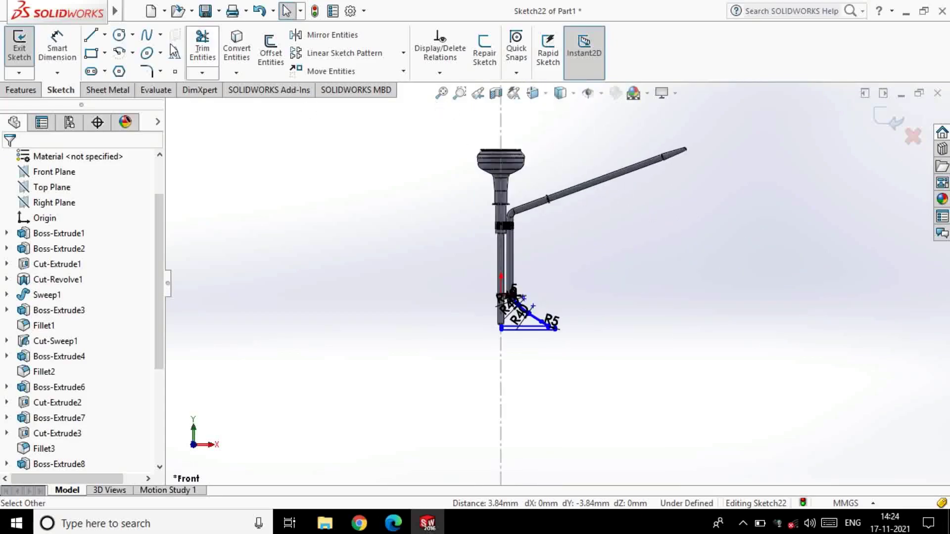
pyautogui.click(19, 45)
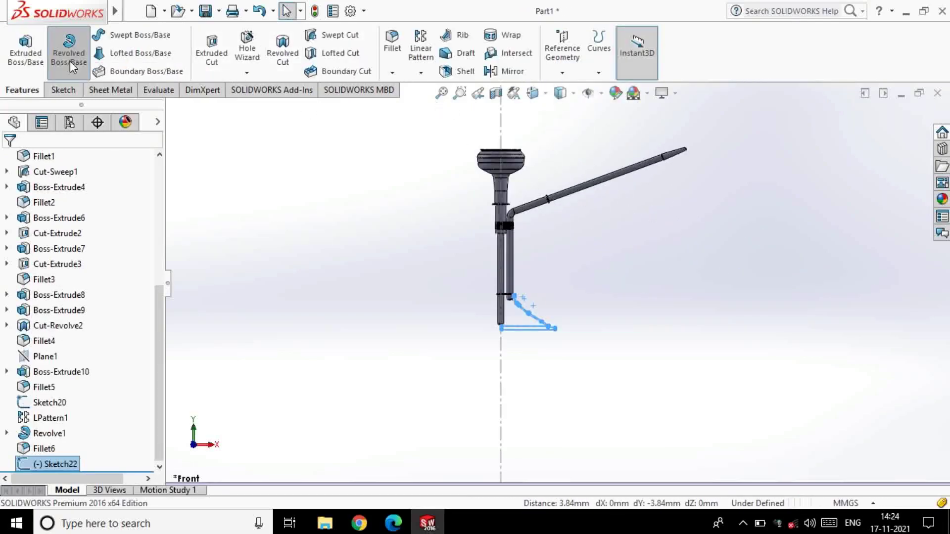
# Revolve Sketch22 360° about the Line1@Sketch20 centreline to form the flared base.
pyautogui.click(73, 67)
pyautogui.click(501, 366)
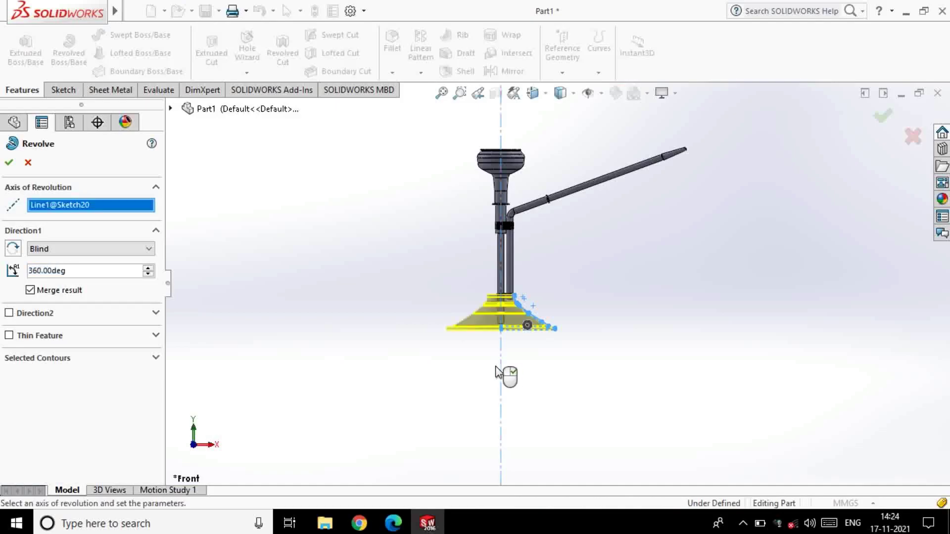
pyautogui.click(9, 164)
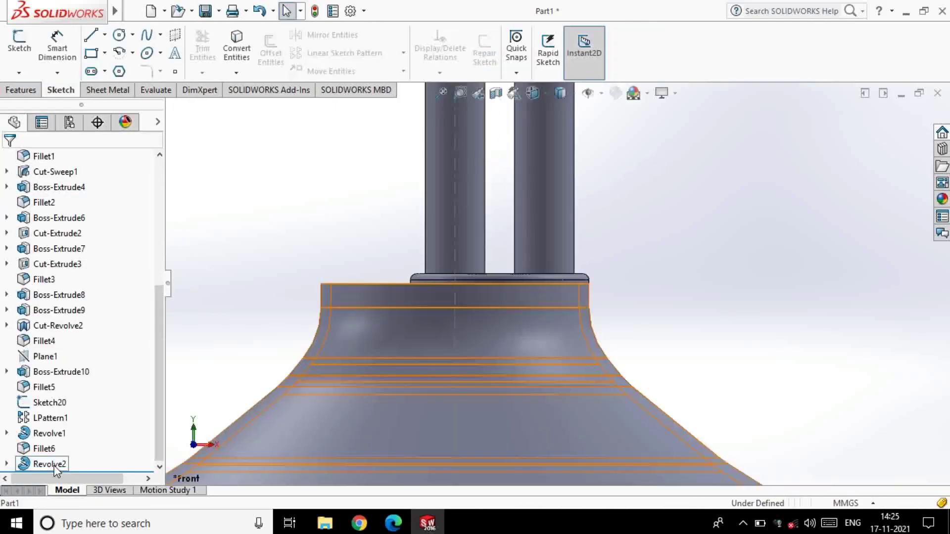
pyautogui.click(90, 35)
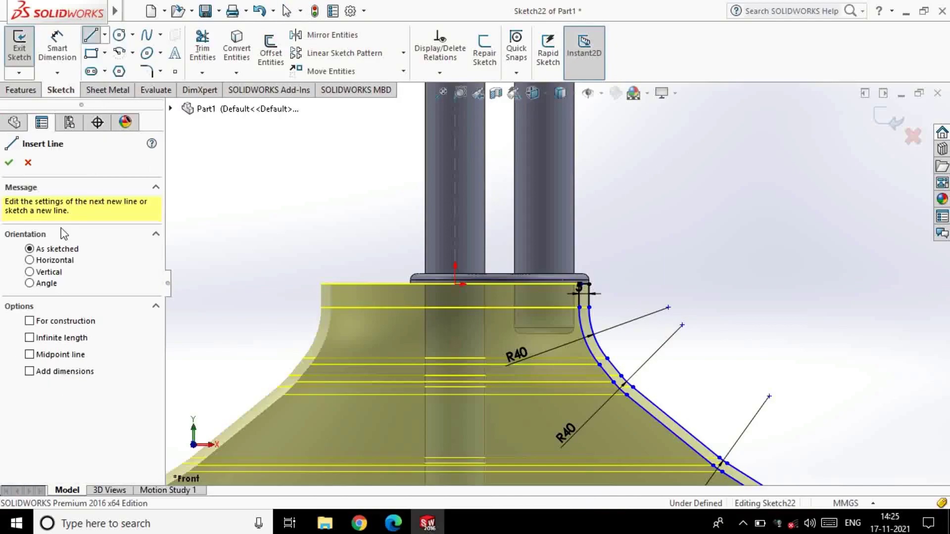
# Add a vertical centerline for the axis and accept the revolve despite its error.
pyautogui.click(500, 282)
pyautogui.click(500, 207)
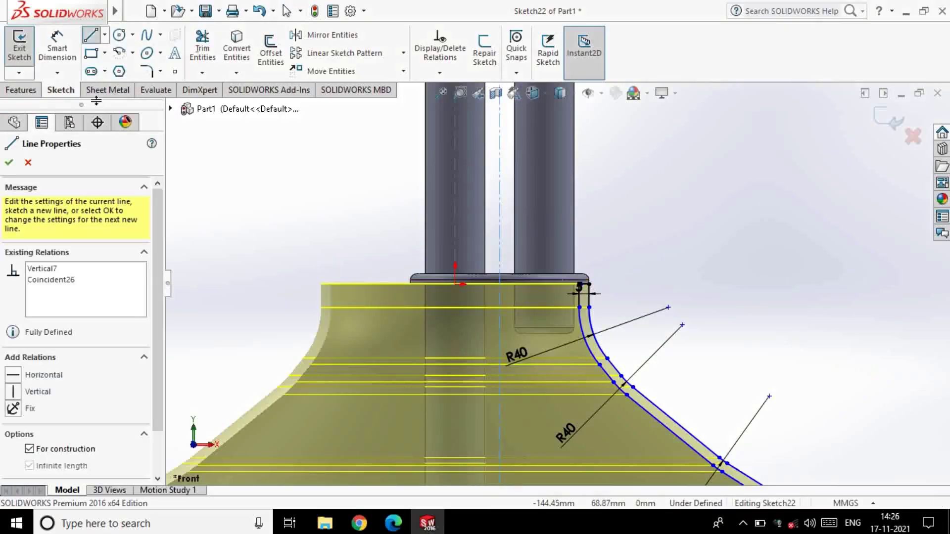
pyautogui.click(9, 164)
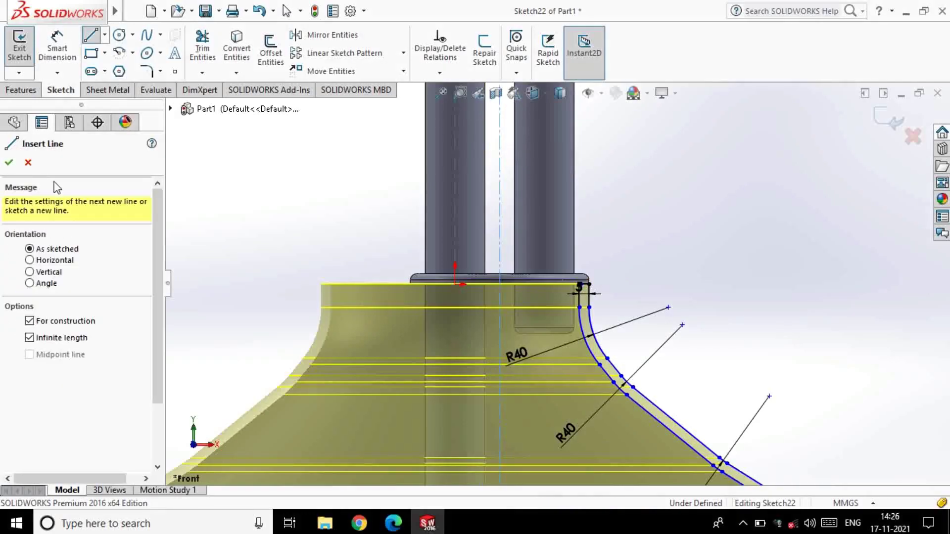
pyautogui.click(28, 163)
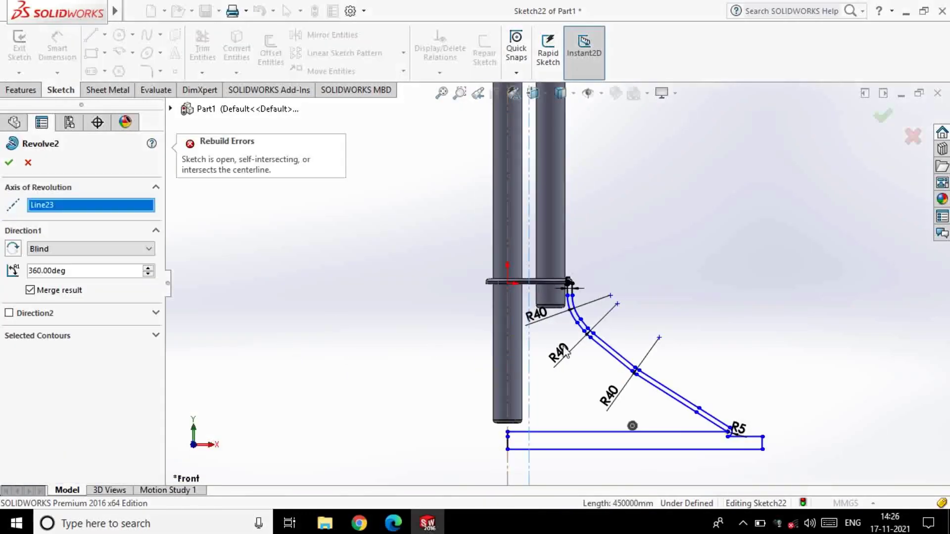
pyautogui.click(9, 162)
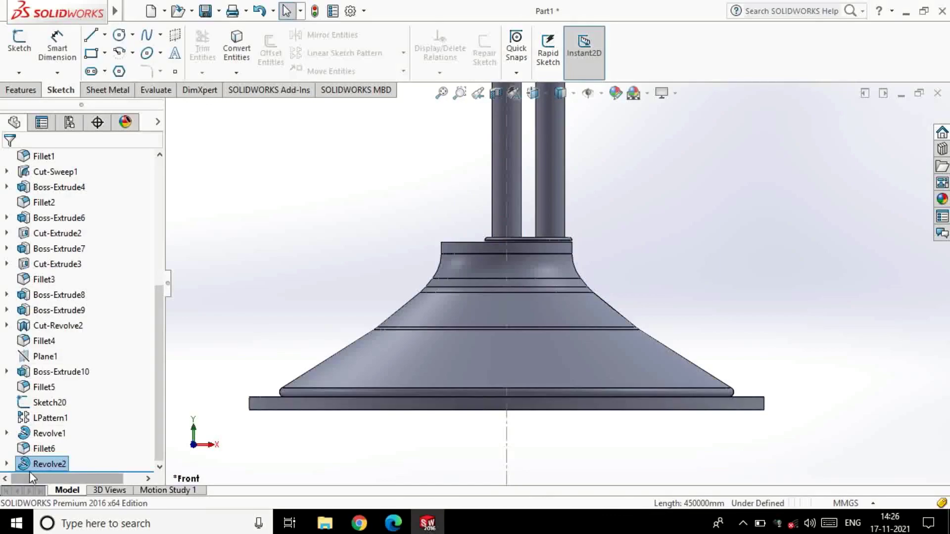
# In Revolve2's sketch, draw a vertical line at the axis and trim the plate left of it.
pyautogui.rightClick(34, 467)
pyautogui.click(72, 209)
pyautogui.scroll(-5, 462, 310)
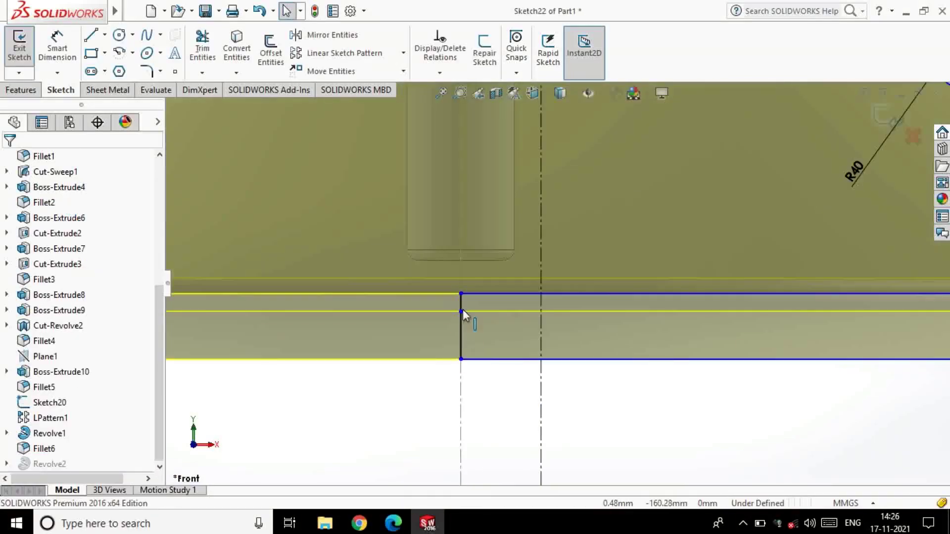
pyautogui.click(460, 294)
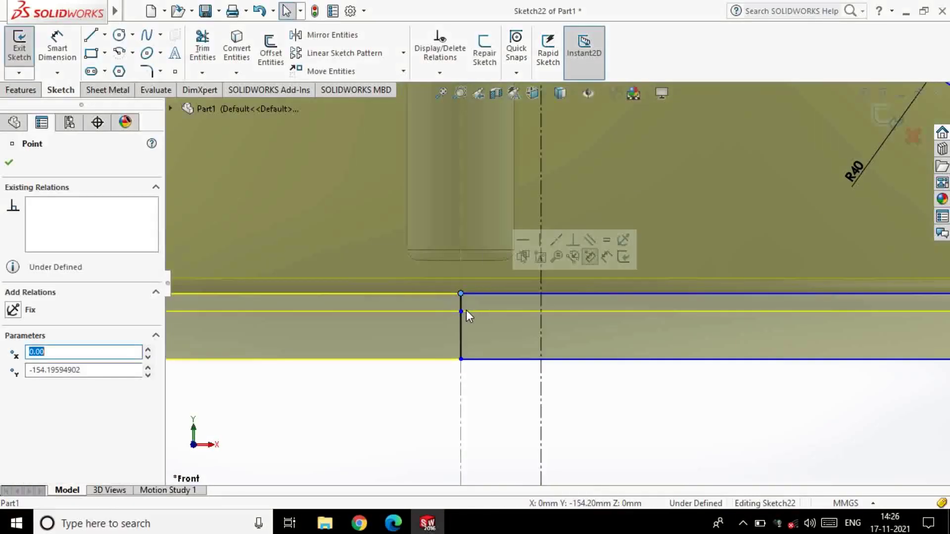
pyautogui.press('l')
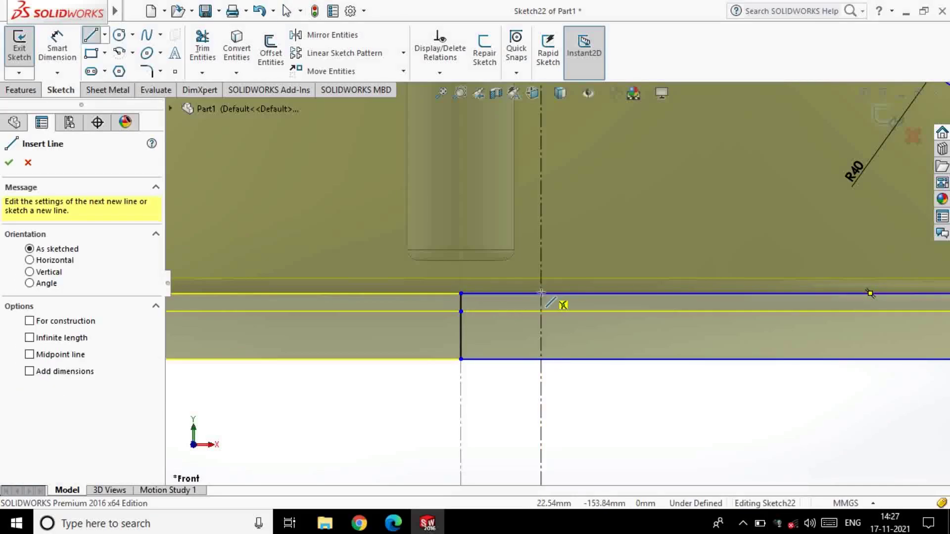
pyautogui.moveTo(541, 293); pyautogui.dragTo(541, 377)
pyautogui.press('Escape')
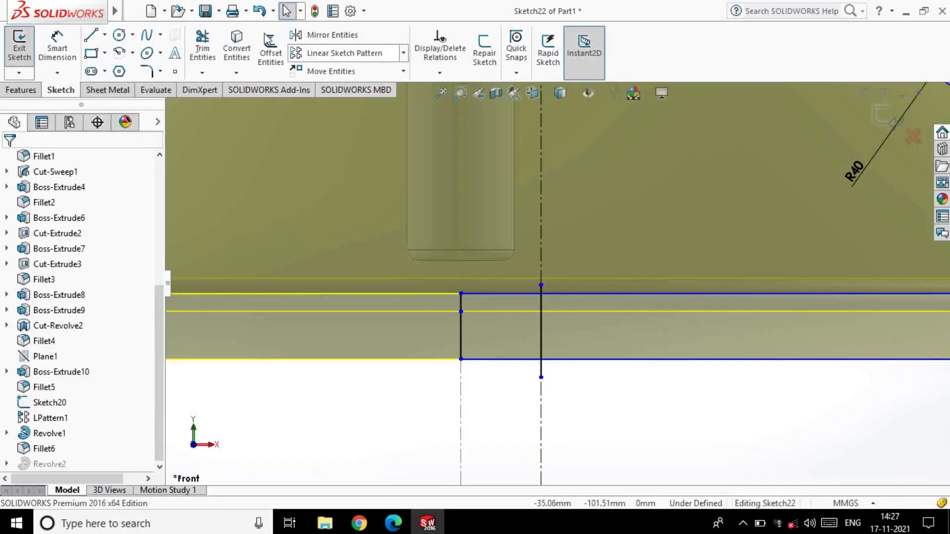
pyautogui.click(207, 57)
pyautogui.moveTo(506, 274); pyautogui.dragTo(506, 385)
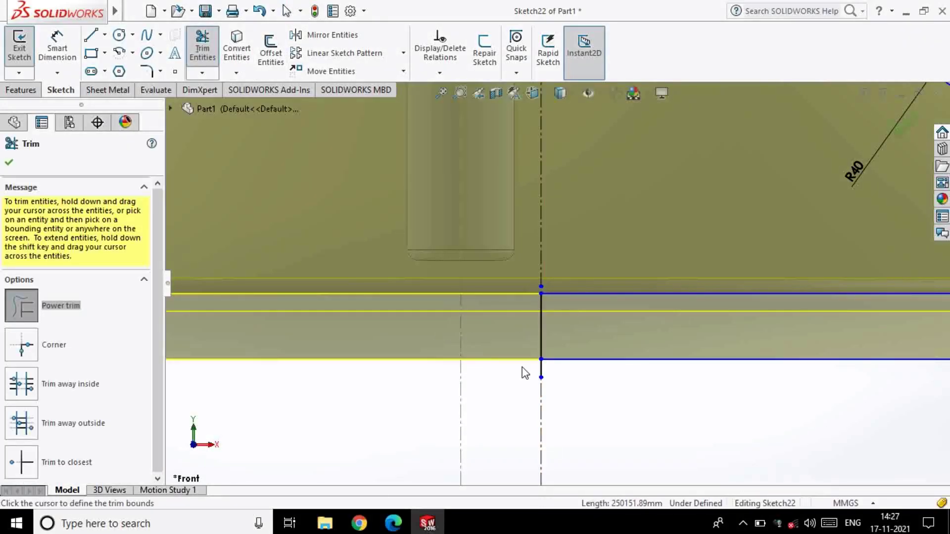
pyautogui.press('Escape')
pyautogui.press('f')
pyautogui.click(19, 48)
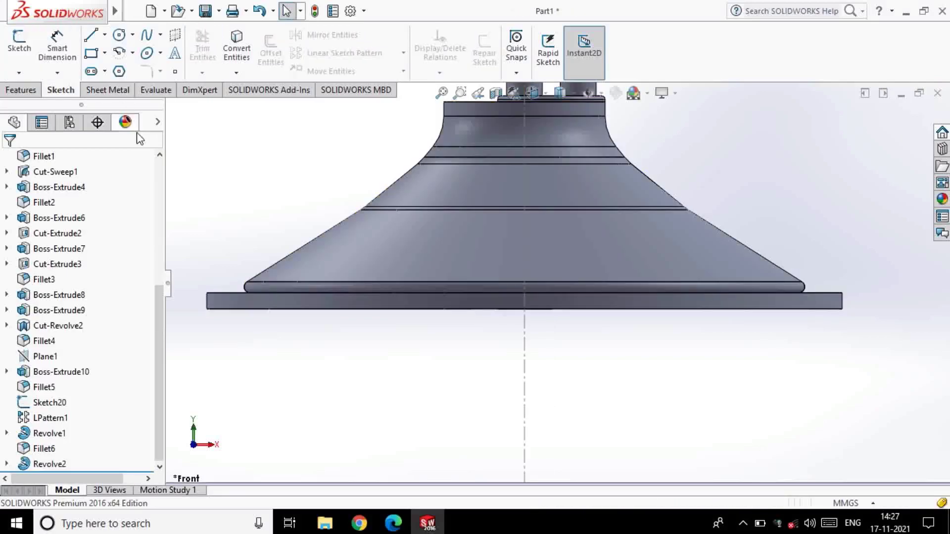
# Change Revolve2's axis to the new vertical line (Line26) and rebuild the 360-degree base plate.
pyautogui.click(63, 466)
pyautogui.click(76, 429)
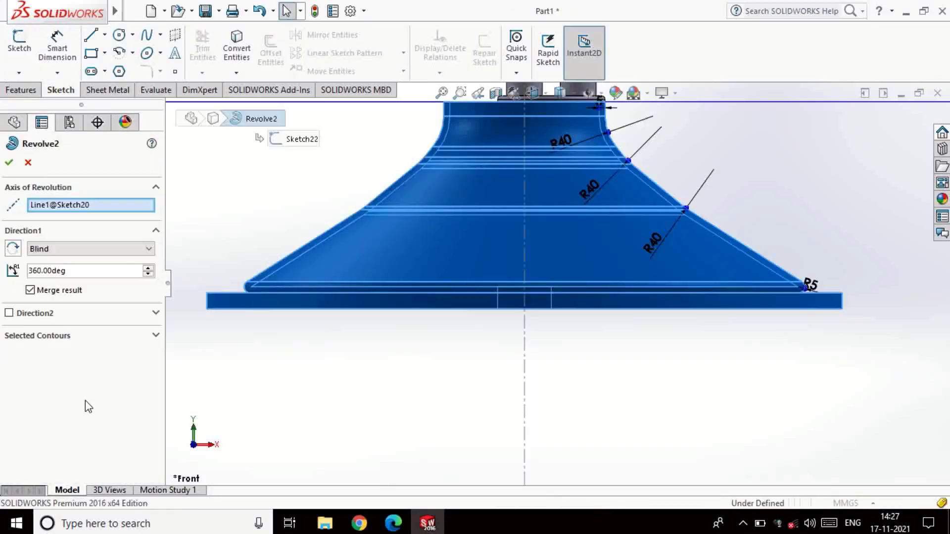
pyautogui.rightClick(75, 204)
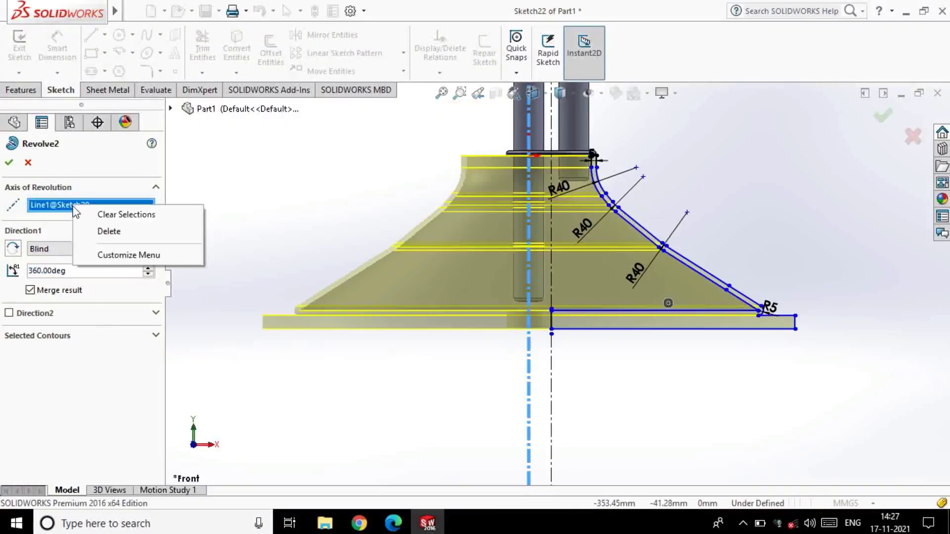
pyautogui.click(99, 231)
pyautogui.click(552, 140)
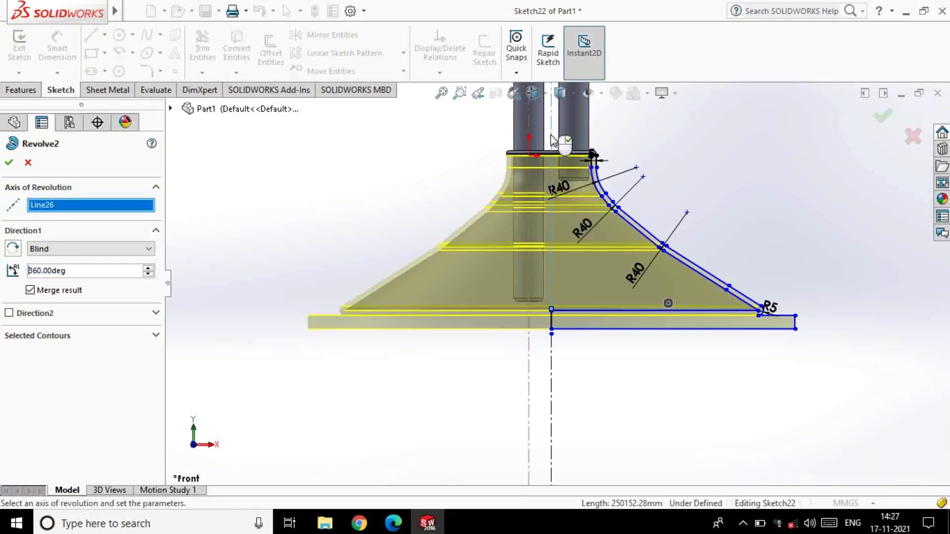
pyautogui.click(10, 163)
pyautogui.scroll(3, 569, 312)
pyautogui.scroll(5, 569, 312)
pyautogui.keyDown('ctrl'); pyautogui.moveTo(636, 220); pyautogui.dragTo(589, 281, button='middle'); pyautogui.keyUp('ctrl')
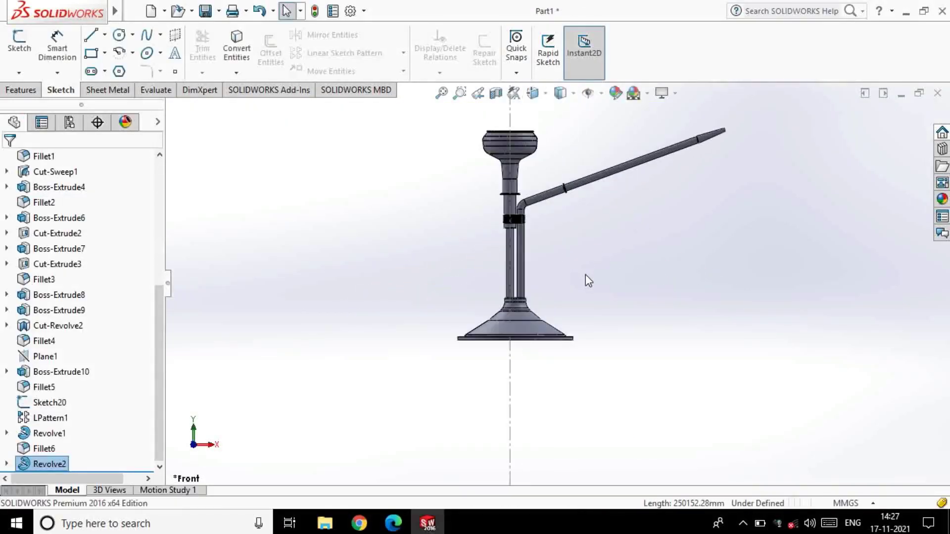
pyautogui.scroll(-3, 549, 435)
pyautogui.scroll(-3, 526, 382)
pyautogui.scroll(-2, 541, 376)
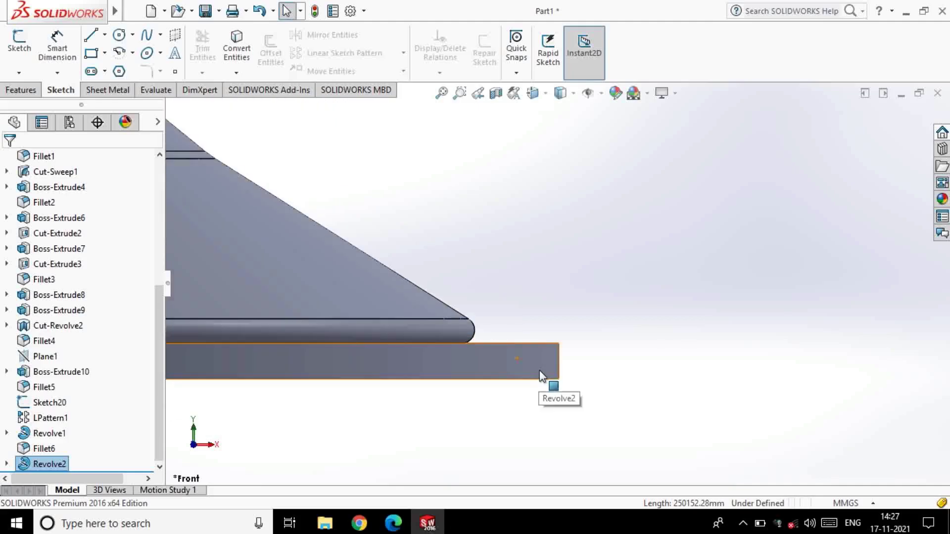
# Full-round fillet the base plate rim using its top, outer rim and bottom faces.
pyautogui.click(21, 90)
pyautogui.click(392, 48)
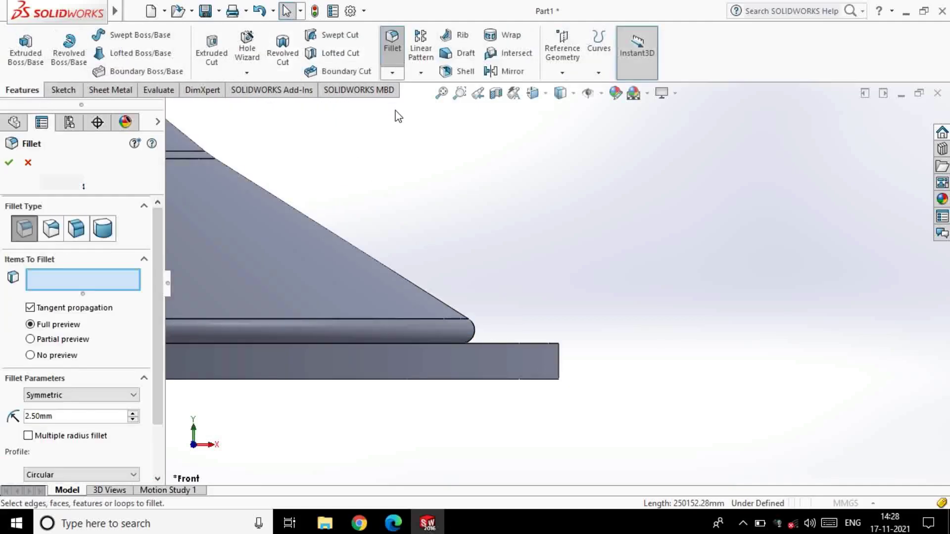
pyautogui.click(76, 228)
pyautogui.scroll(5, 541, 291)
pyautogui.moveTo(541, 291); pyautogui.dragTo(558, 302, button='middle')
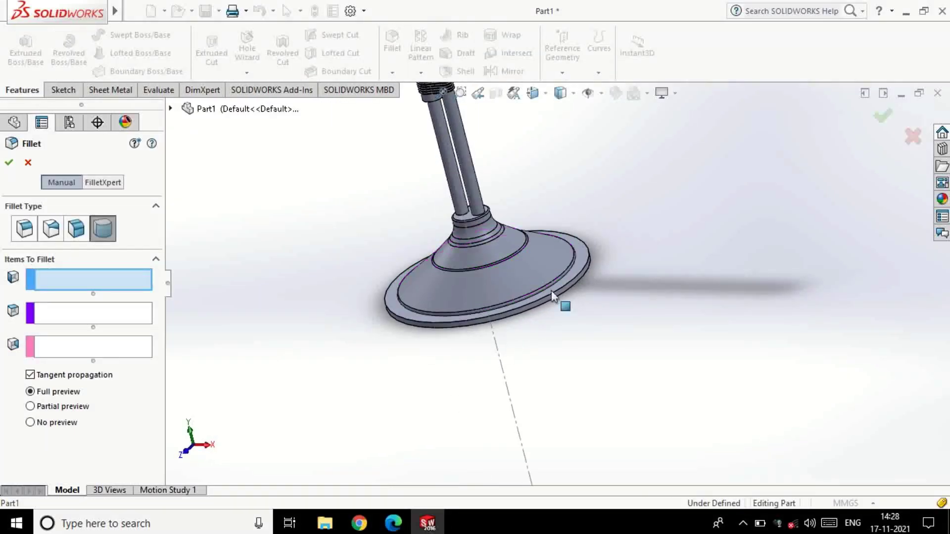
pyautogui.scroll(-3, 558, 301)
pyautogui.click(523, 371)
pyautogui.click(81, 316)
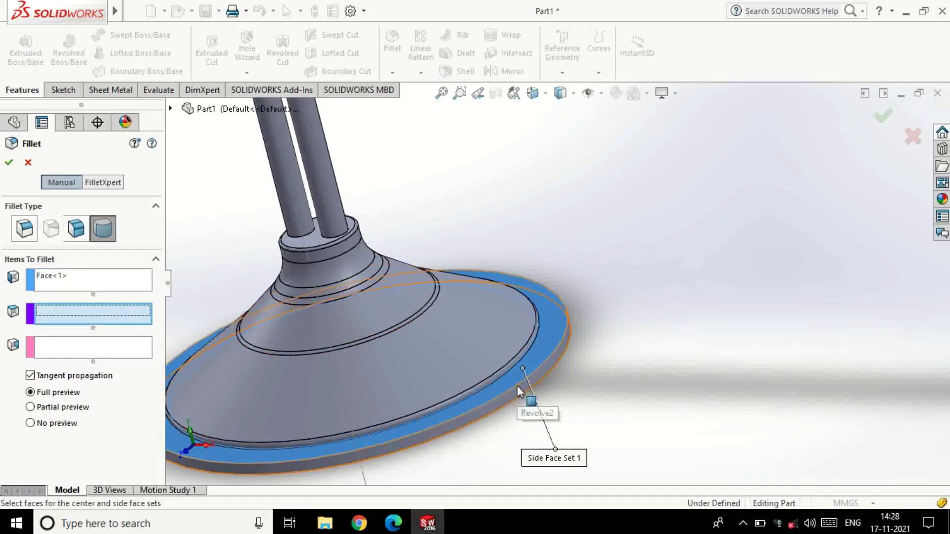
pyautogui.click(525, 391)
pyautogui.moveTo(526, 391); pyautogui.dragTo(451, 423, button='middle')
pyautogui.click(455, 422)
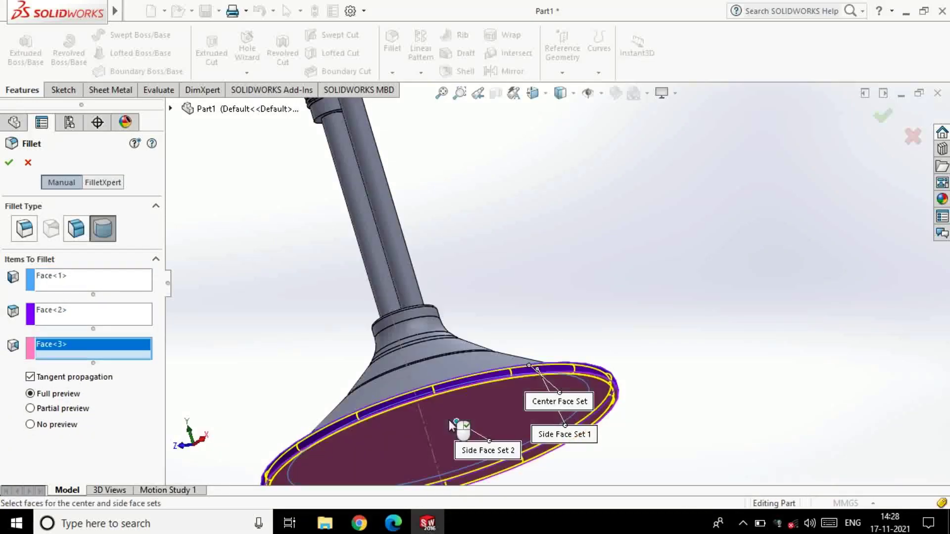
pyautogui.click(8, 162)
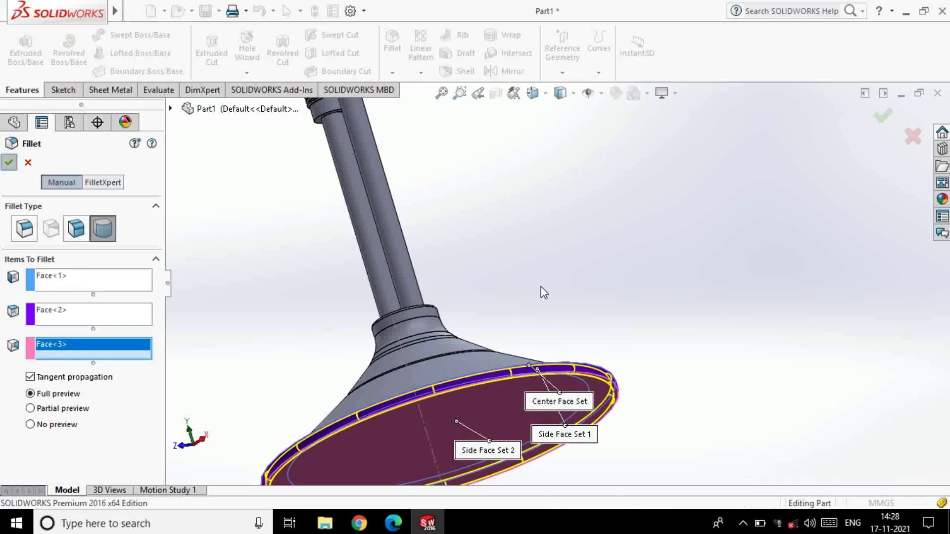
pyautogui.moveTo(539, 286); pyautogui.dragTo(582, 285, button='middle')
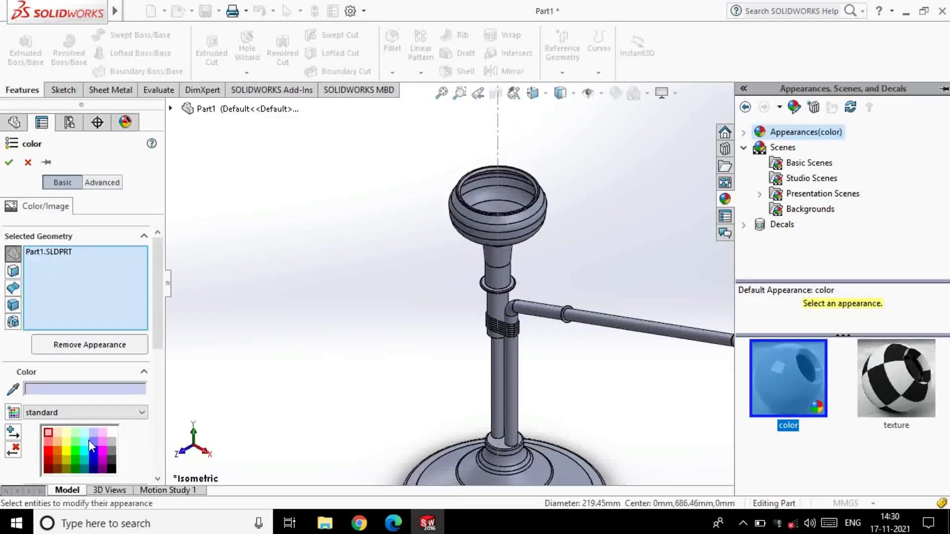
# Try colouring the whole part red, then black, and close the colour settings.
pyautogui.click(47, 454)
pyautogui.click(486, 232)
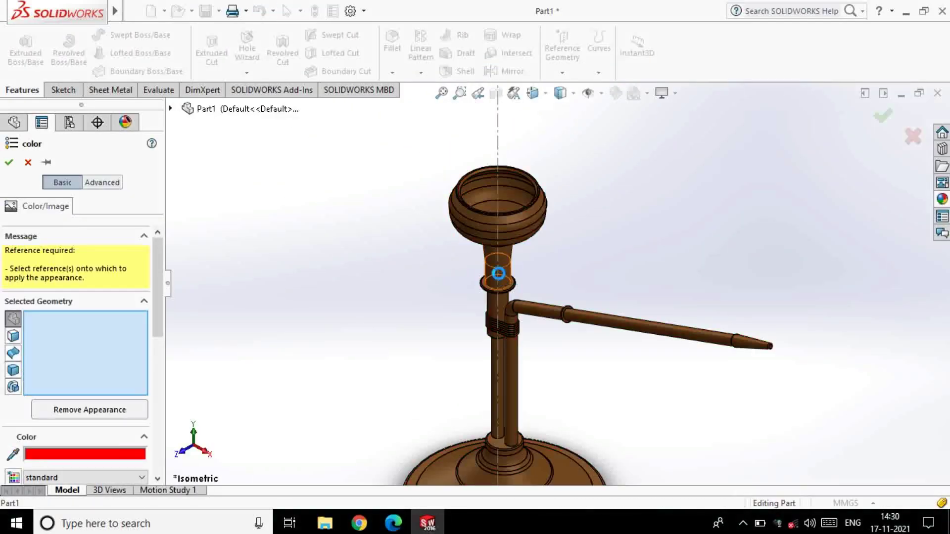
pyautogui.click(498, 274)
pyautogui.click(499, 275)
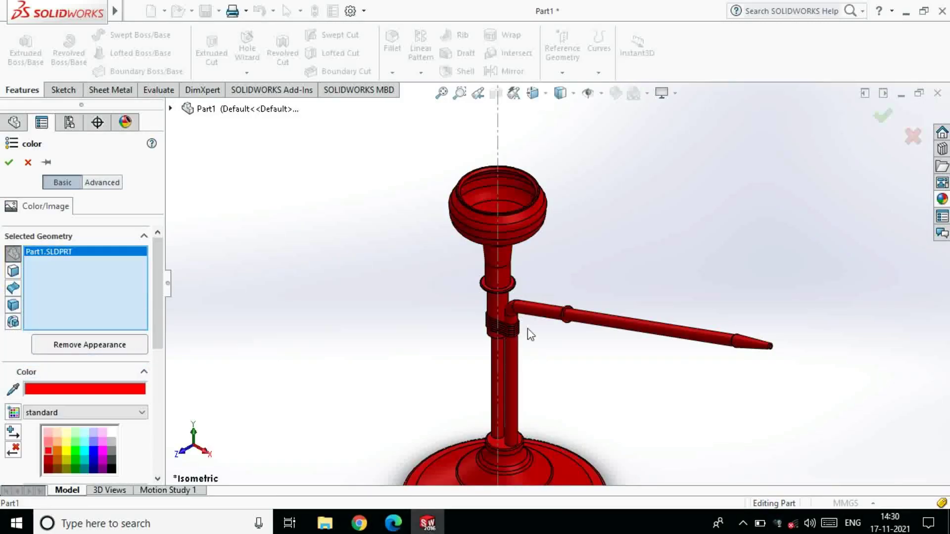
pyautogui.click(113, 461)
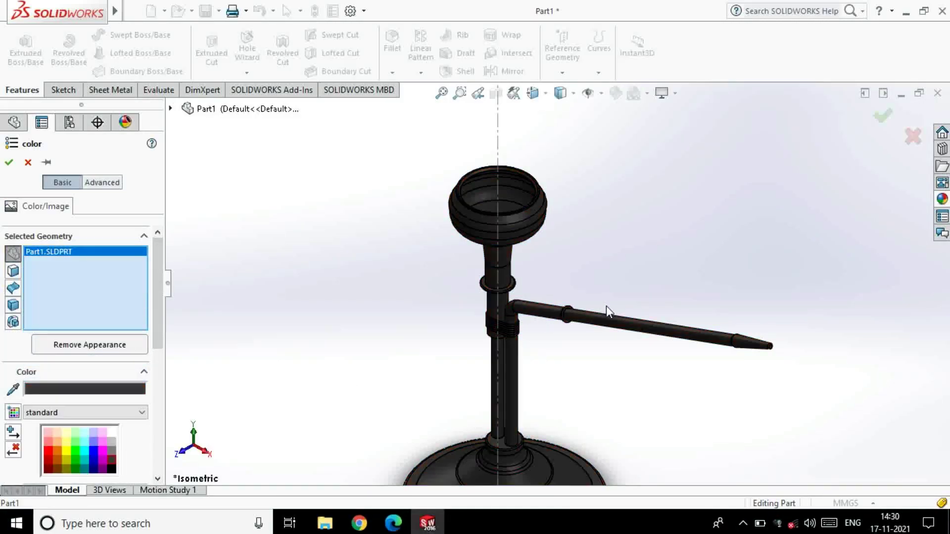
pyautogui.press('Return')
pyautogui.scroll(3, 607, 306)
# Colour the side arm tube face orange with a plain colour appearance.
pyautogui.click(519, 248)
pyautogui.click(630, 311)
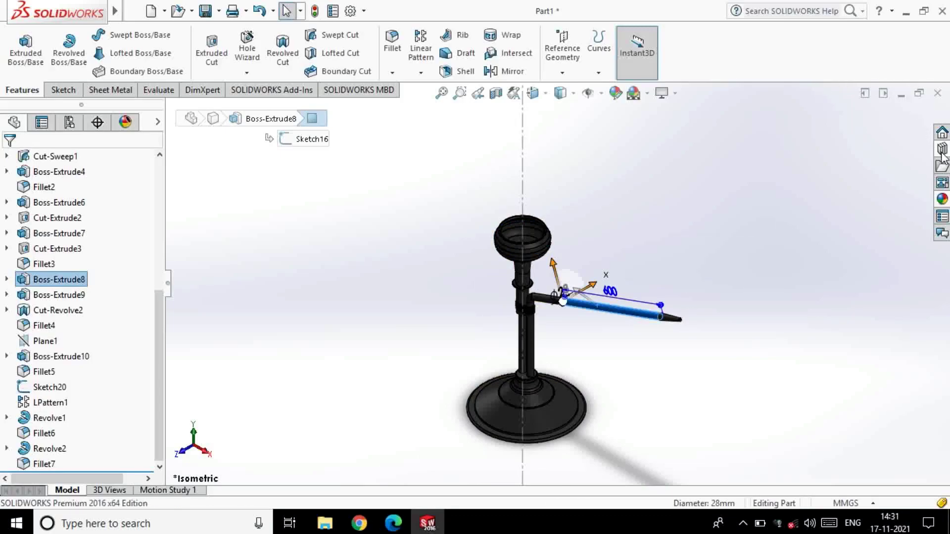
pyautogui.click(942, 199)
pyautogui.click(799, 380)
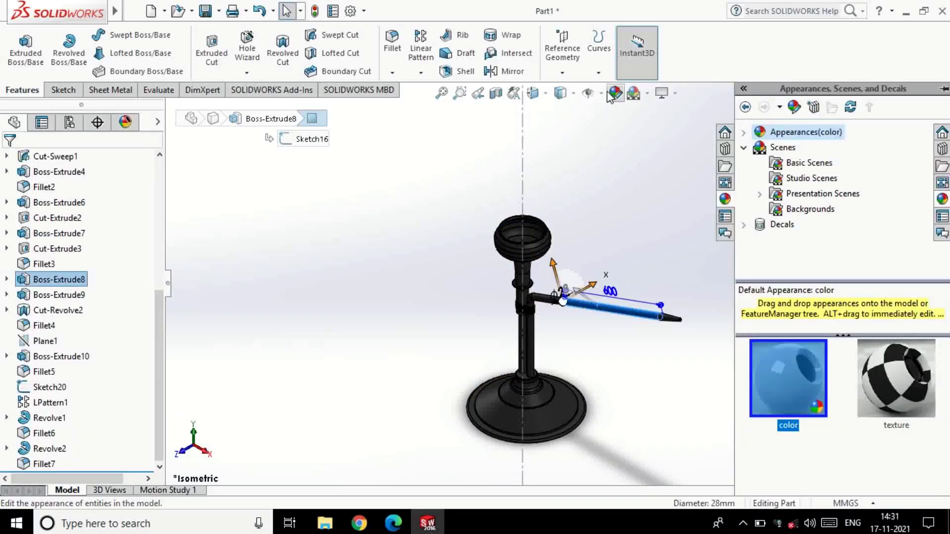
pyautogui.click(563, 300)
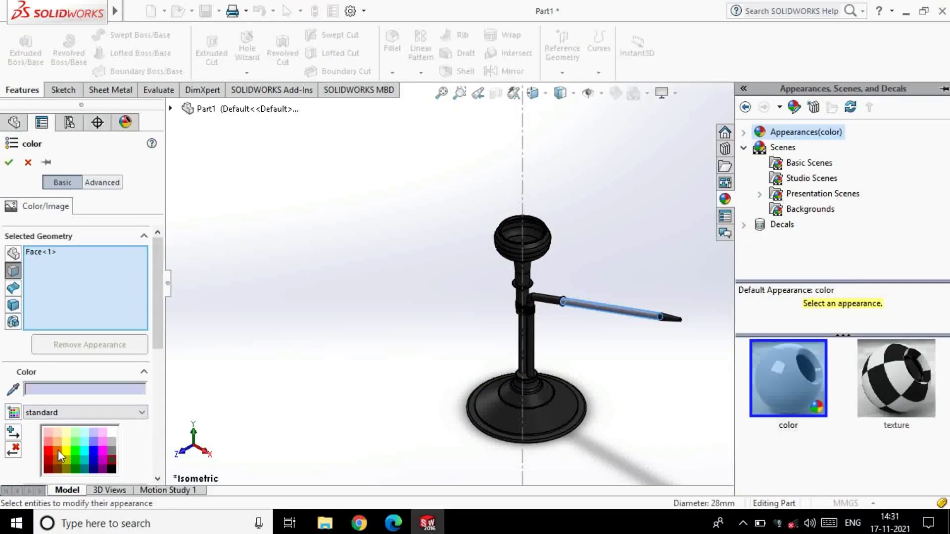
pyautogui.click(58, 450)
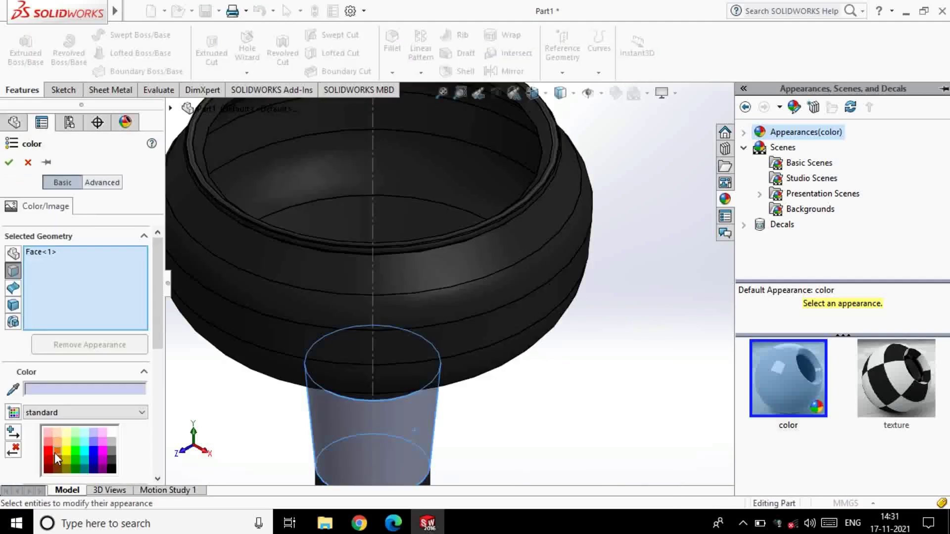
# Start colouring the burner head red: neck, bowl bands and flange faces.
pyautogui.click(47, 459)
pyautogui.click(471, 338)
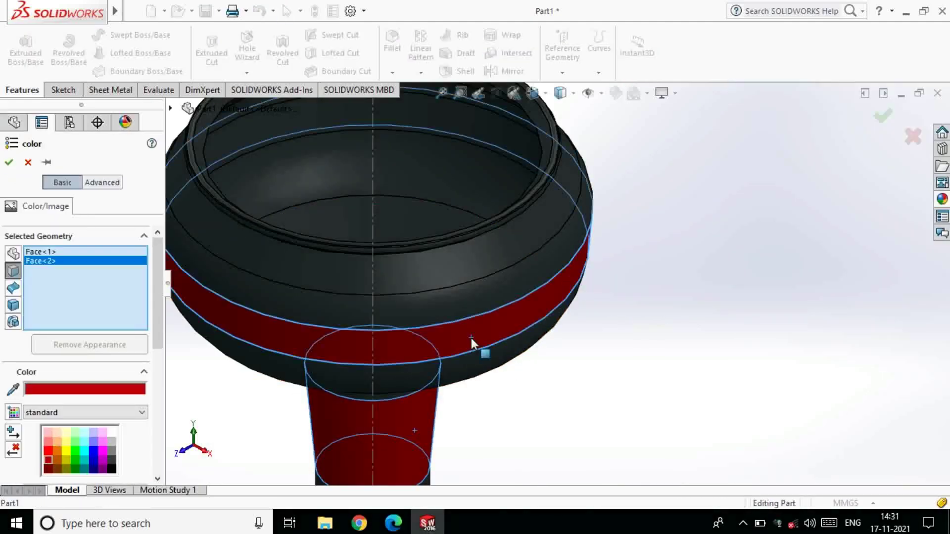
pyautogui.click(454, 304)
pyautogui.click(489, 280)
pyautogui.click(502, 343)
pyautogui.scroll(3, 482, 398)
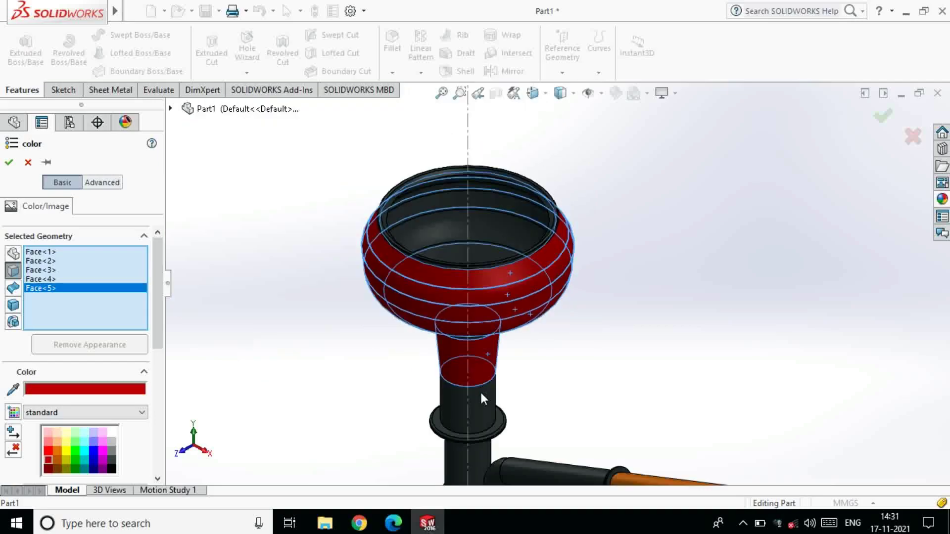
pyautogui.click(483, 397)
pyautogui.scroll(-4, 501, 378)
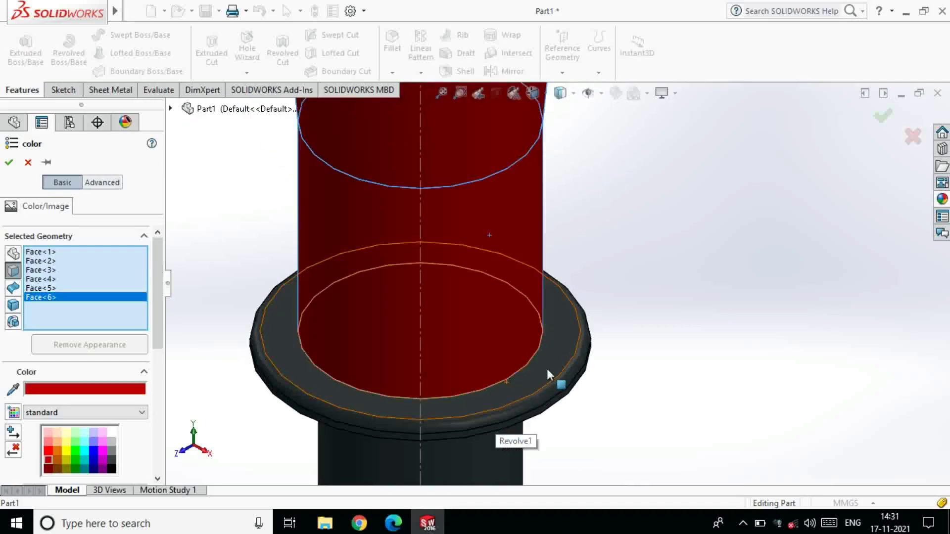
pyautogui.click(559, 380)
pyautogui.click(561, 400)
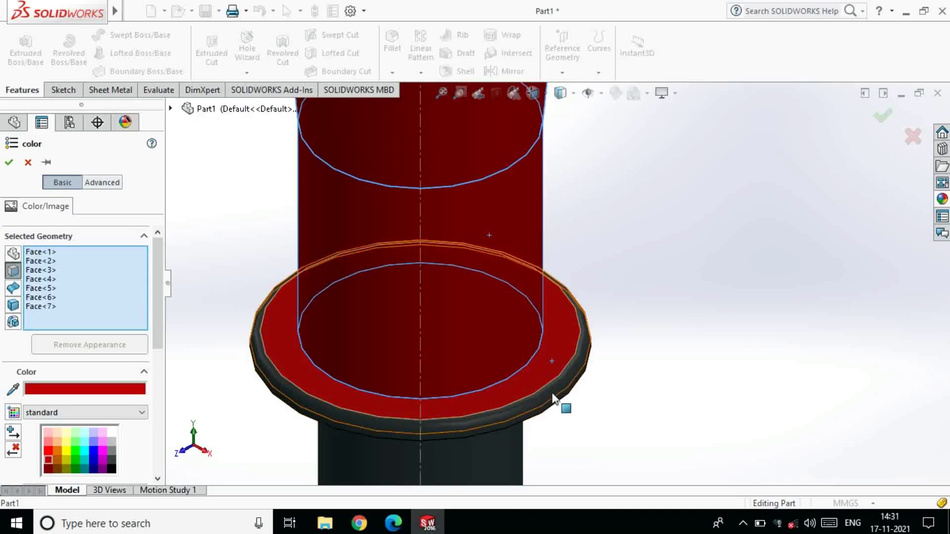
pyautogui.scroll(-2, 556, 399)
pyautogui.scroll(-2, 534, 410)
pyautogui.scroll(5, 504, 361)
pyautogui.scroll(-3, 502, 276)
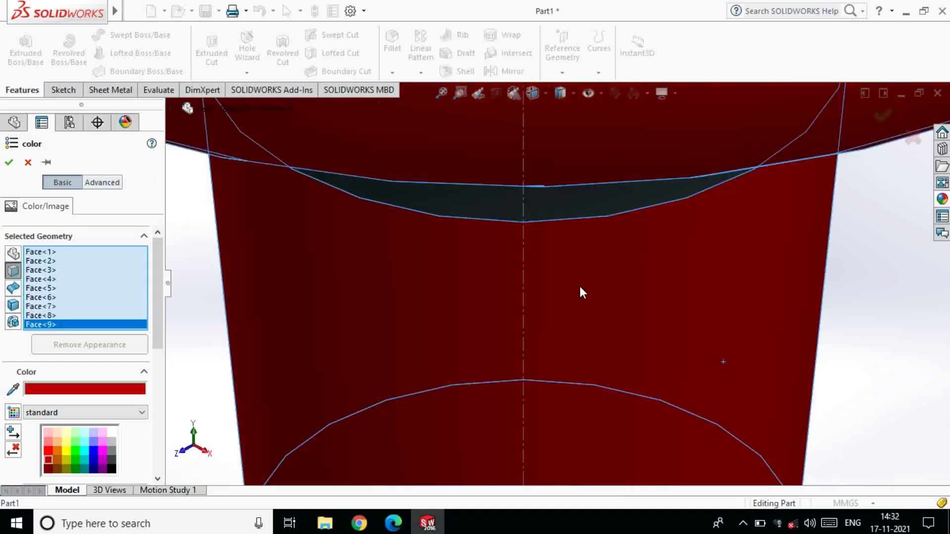
pyautogui.click(651, 246)
# Add the rim bands and inner bowl surface to the red faces and confirm.
pyautogui.scroll(5, 656, 252)
pyautogui.scroll(-3, 690, 150)
pyautogui.scroll(-3, 690, 150)
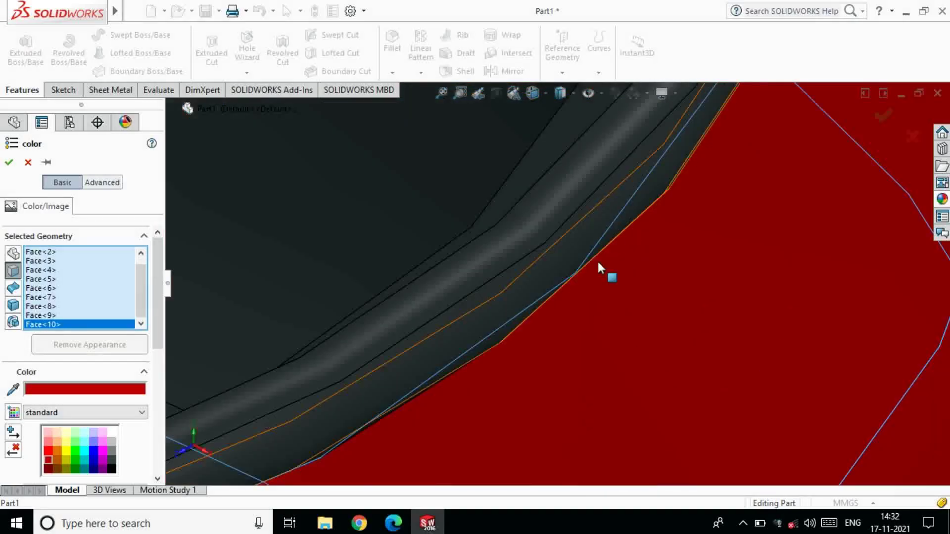
pyautogui.click(606, 220)
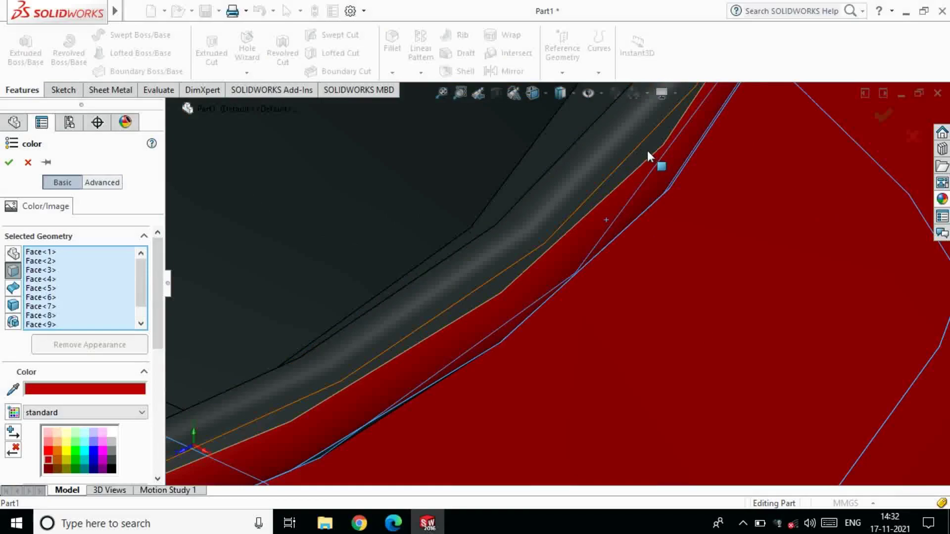
pyautogui.click(571, 133)
pyautogui.scroll(4, 571, 133)
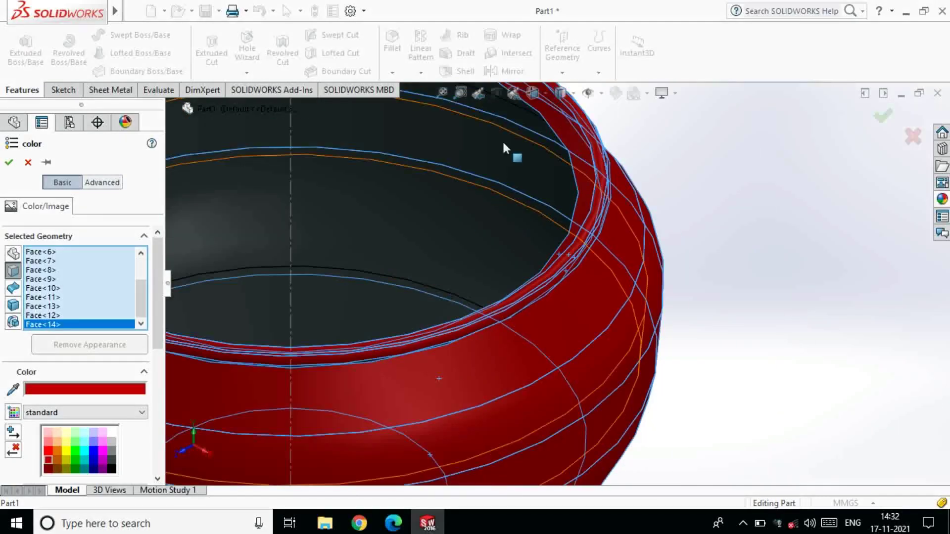
pyautogui.click(426, 254)
pyautogui.scroll(-2, 400, 262)
pyautogui.click(482, 127)
pyautogui.scroll(3, 480, 128)
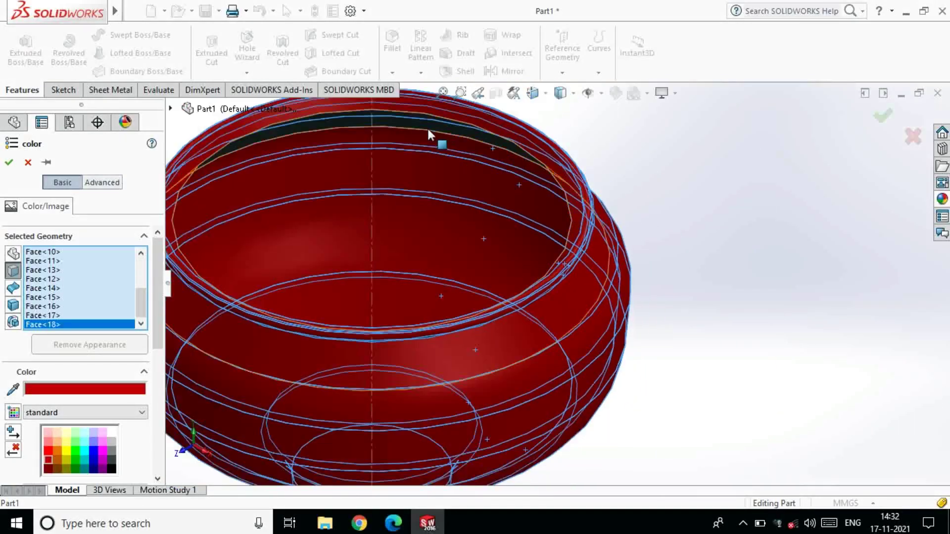
pyautogui.scroll(-3, 524, 258)
pyautogui.scroll(-2, 517, 198)
pyautogui.click(515, 163)
pyautogui.scroll(3, 528, 296)
pyautogui.scroll(5, 529, 297)
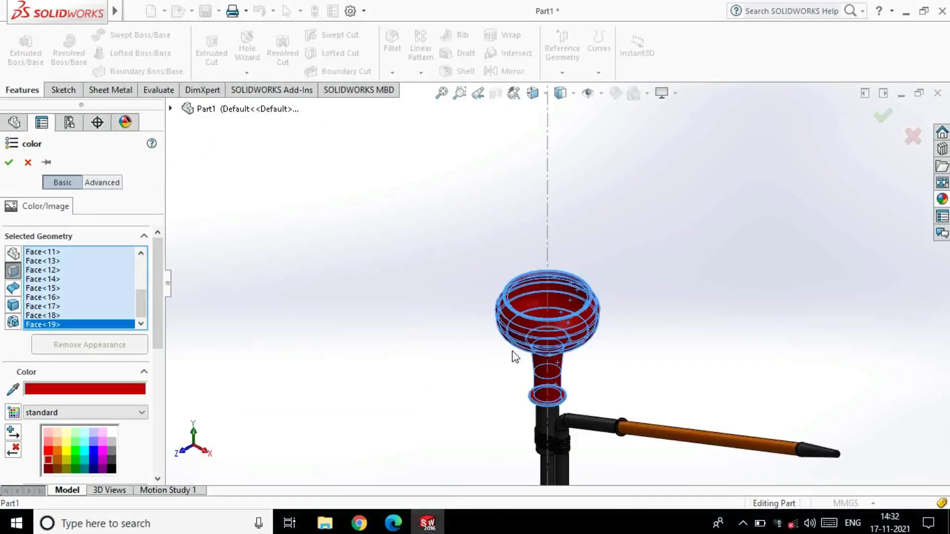
pyautogui.scroll(1, 511, 356)
pyautogui.click(9, 163)
# Apply the red appearance to the whole Part1 and confirm.
pyautogui.moveTo(658, 247); pyautogui.dragTo(713, 222, button='middle')
pyautogui.scroll(-5, 678, 275)
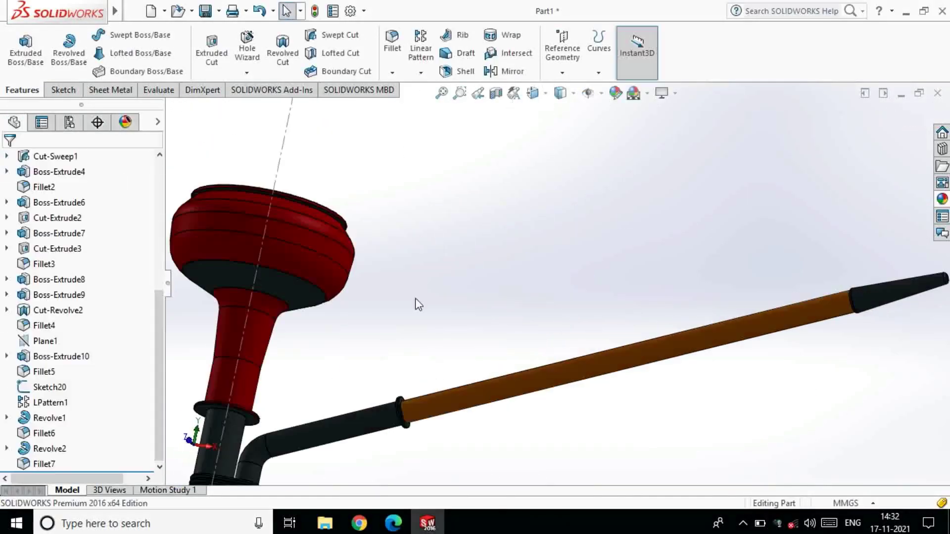
pyautogui.click(616, 92)
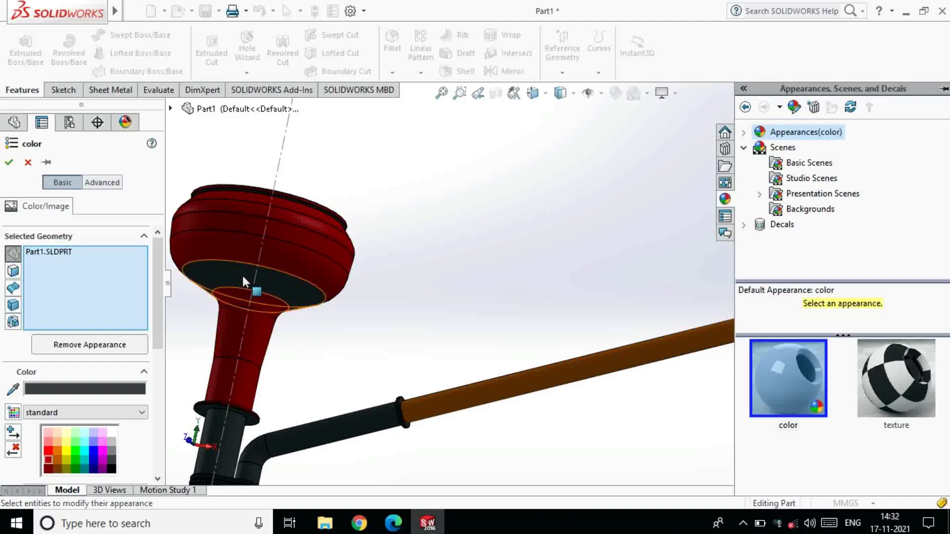
pyautogui.click(278, 276)
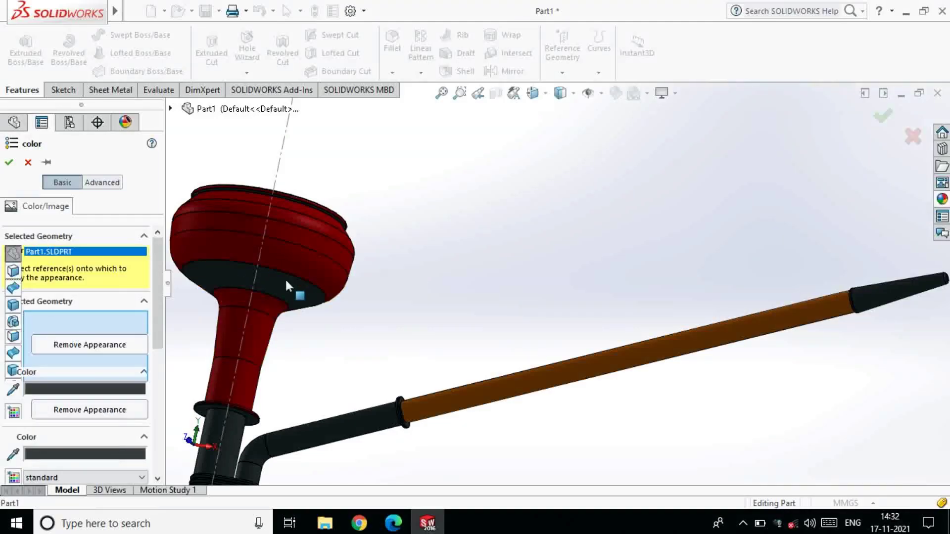
pyautogui.scroll(3, 399, 323)
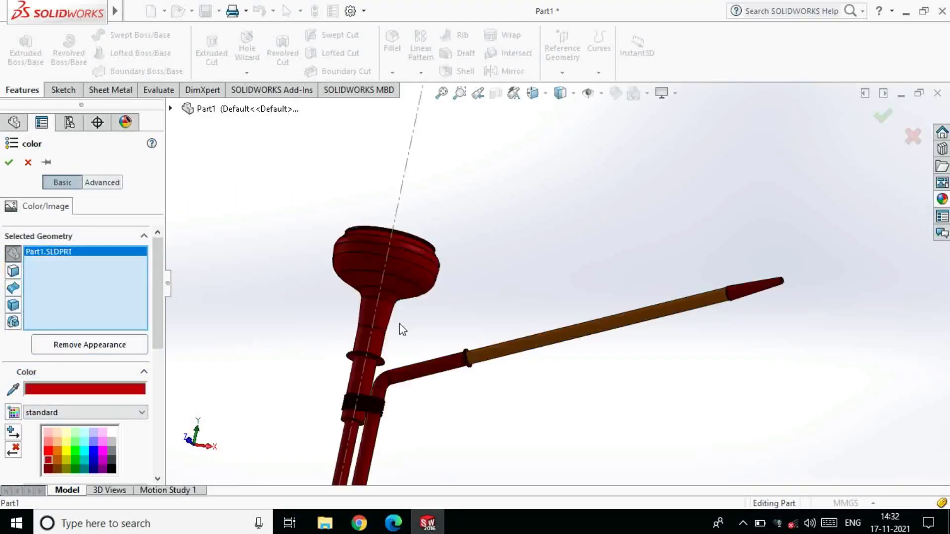
pyautogui.scroll(3, 399, 323)
pyautogui.click(8, 162)
# Colour the slanted gas tube, connecting cylinder and another tube section orange.
pyautogui.moveTo(719, 365); pyautogui.dragTo(449, 394, button='middle')
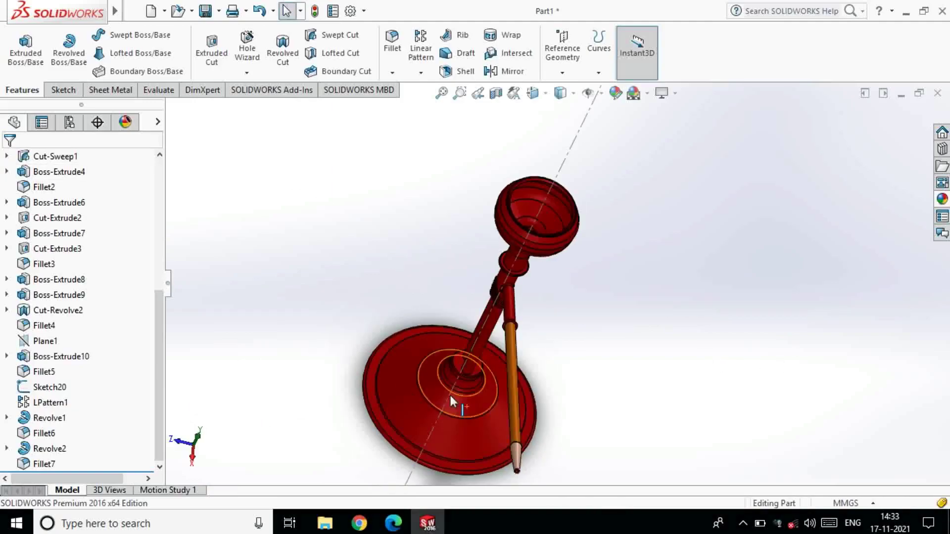
pyautogui.scroll(-3, 499, 364)
pyautogui.scroll(-3, 525, 281)
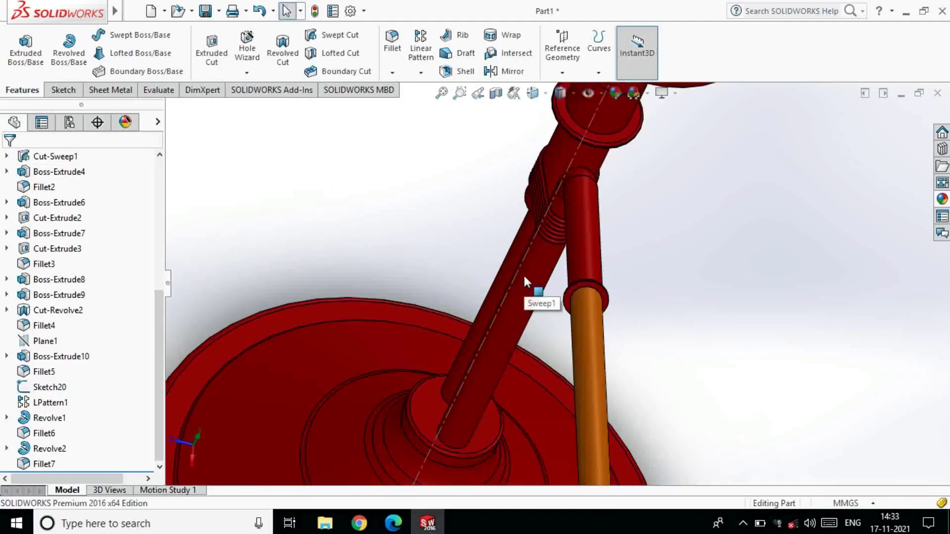
pyautogui.click(512, 323)
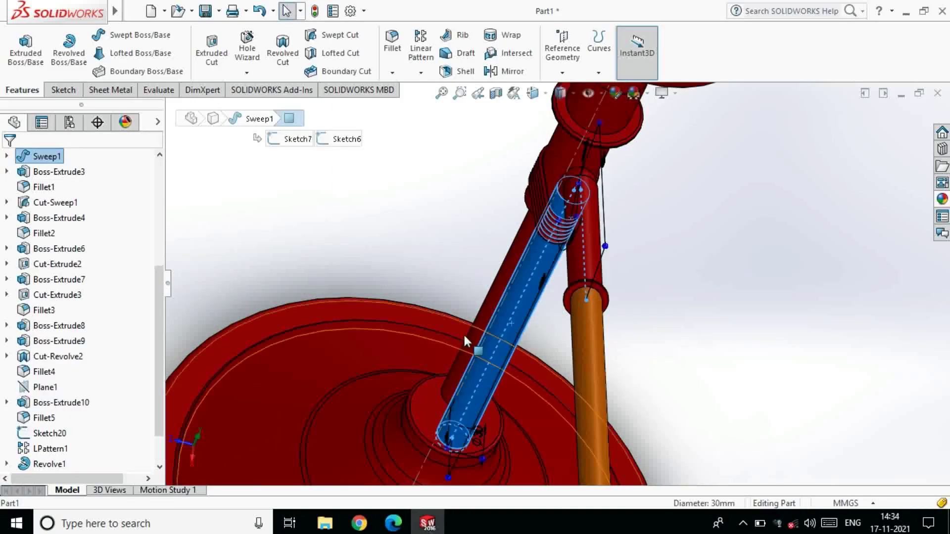
pyautogui.keyDown('ctrl'); pyautogui.click(521, 234); pyautogui.keyUp('ctrl')
pyautogui.scroll(3, 554, 283)
pyautogui.scroll(-3, 597, 197)
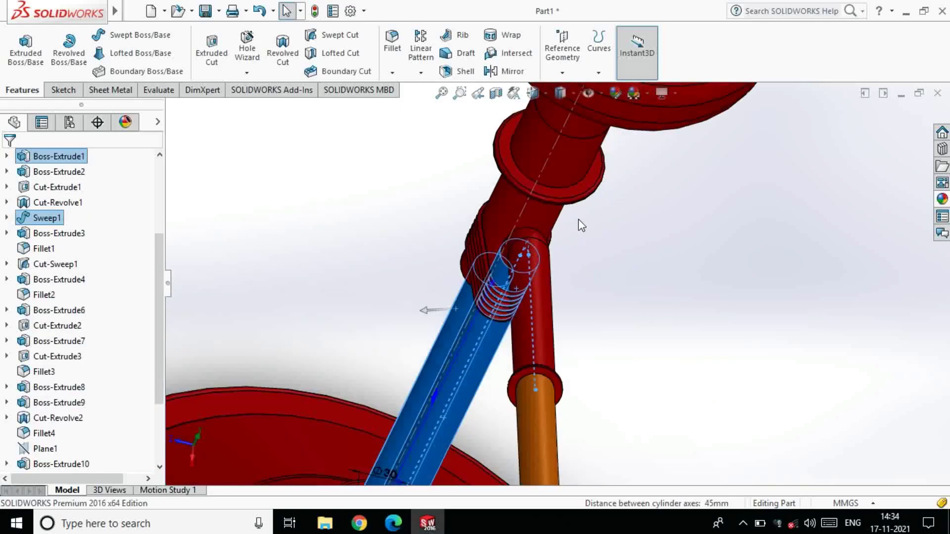
pyautogui.scroll(-2, 577, 223)
pyautogui.keyDown('ctrl'); pyautogui.click(415, 171); pyautogui.keyUp('ctrl')
pyautogui.scroll(3, 566, 246)
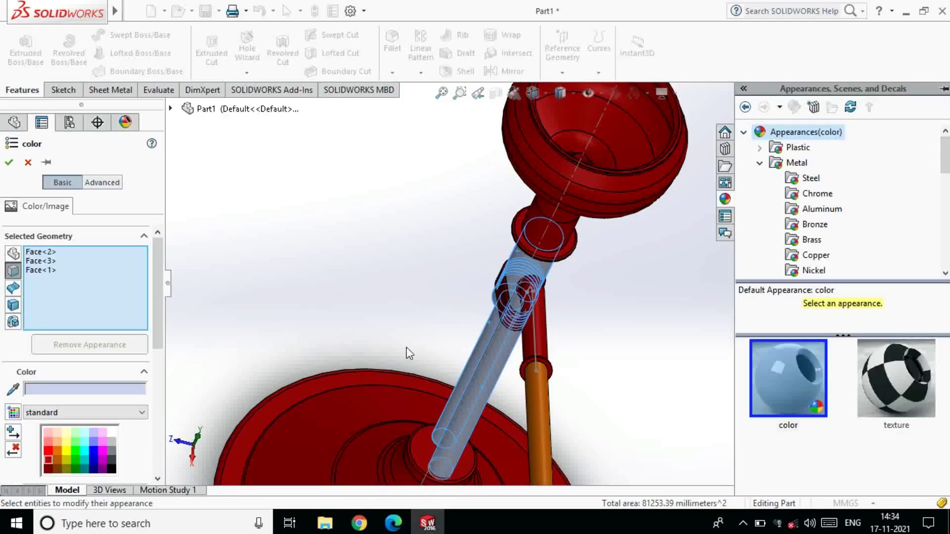
pyautogui.click(56, 451)
pyautogui.click(9, 162)
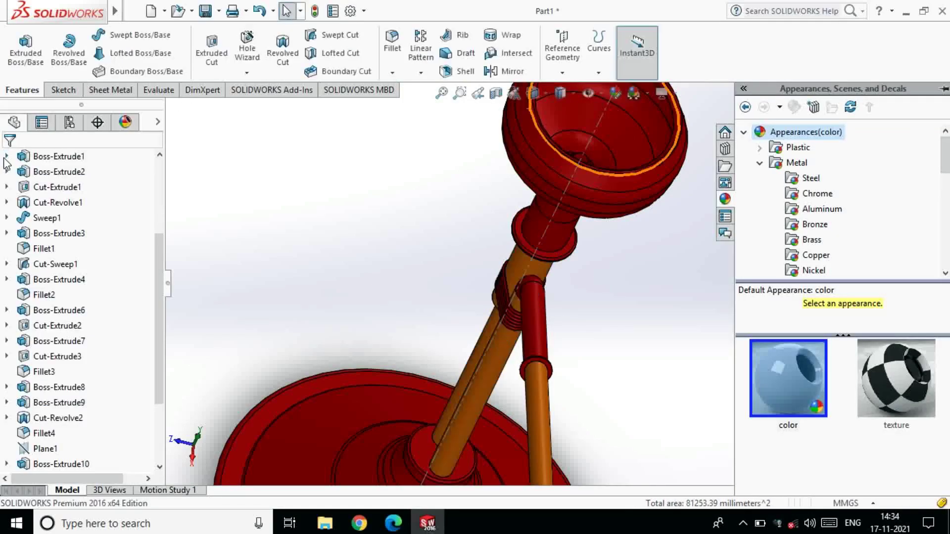
# Select the base disc and its red fillet ring for recolouring in the appearance editor.
pyautogui.scroll(3, 403, 425)
pyautogui.click(403, 426)
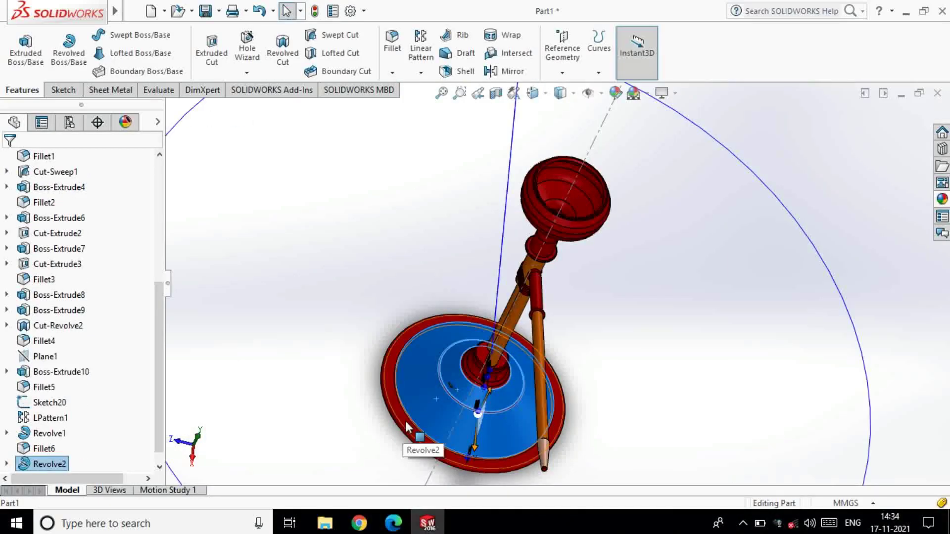
pyautogui.scroll(-2, 521, 321)
pyautogui.scroll(-3, 560, 260)
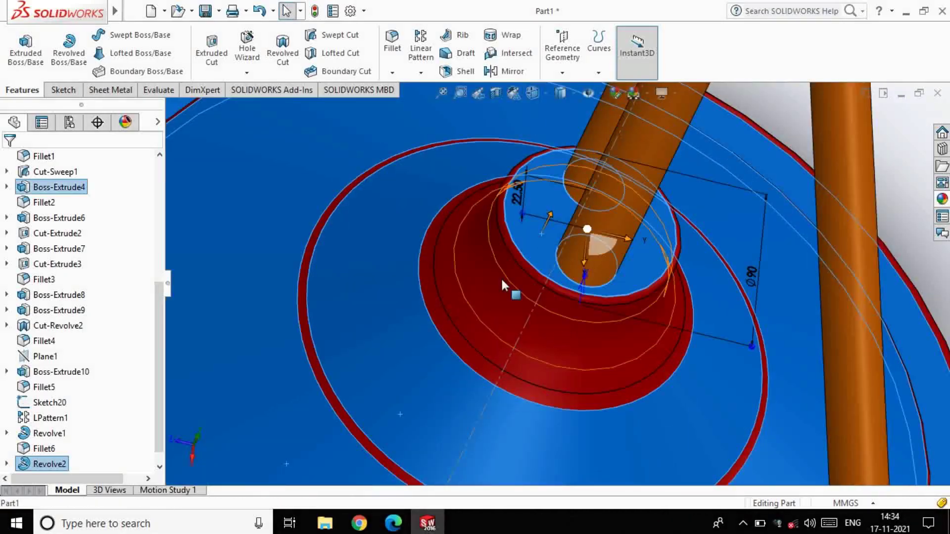
pyautogui.scroll(-3, 454, 327)
pyautogui.scroll(-2, 458, 304)
pyautogui.scroll(5, 544, 297)
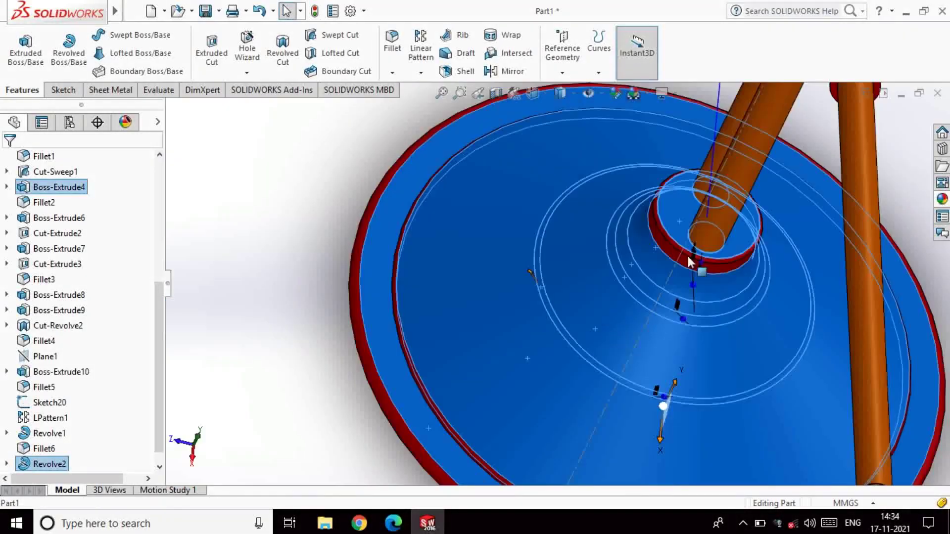
pyautogui.scroll(-4, 605, 339)
pyautogui.click(605, 338)
pyautogui.scroll(5, 603, 356)
pyautogui.scroll(-5, 545, 337)
pyautogui.scroll(-3, 497, 296)
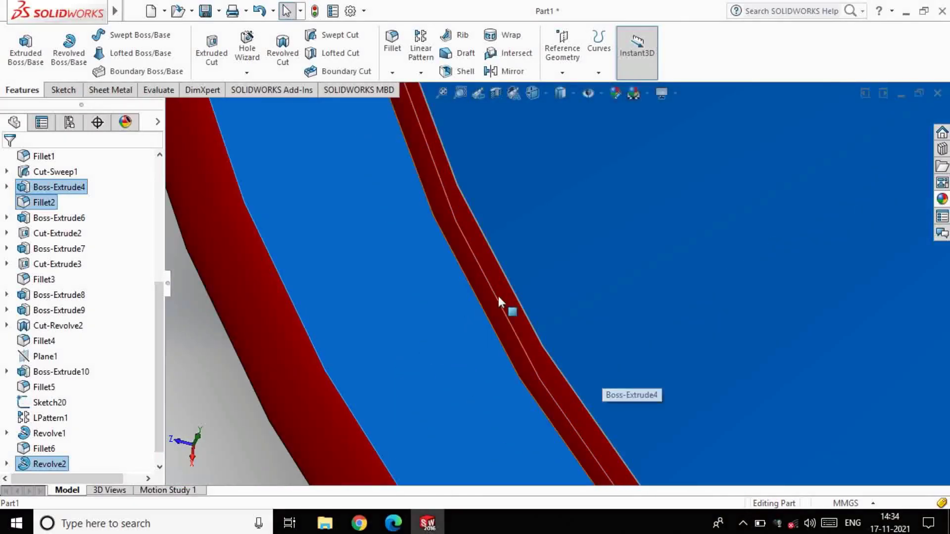
pyautogui.scroll(3, 317, 391)
pyautogui.scroll(3, 370, 388)
pyautogui.scroll(-4, 628, 292)
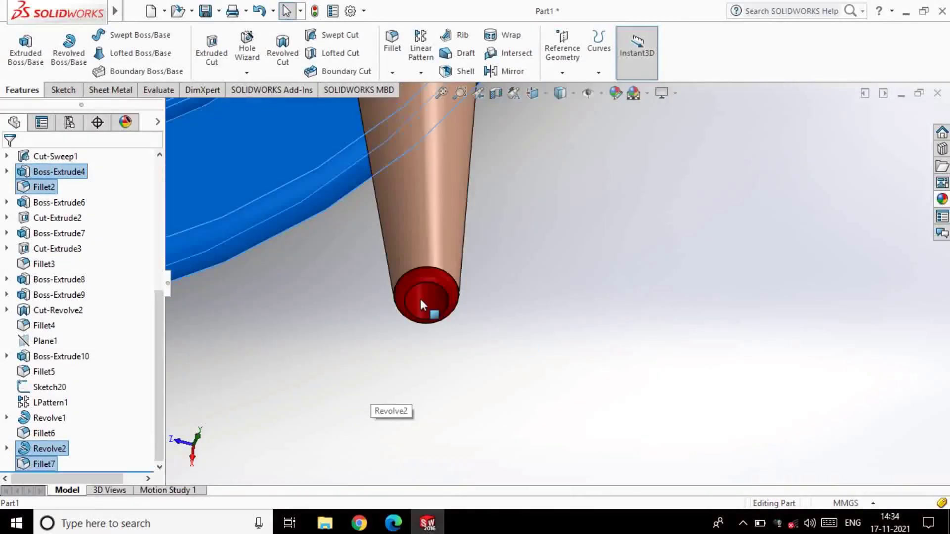
pyautogui.scroll(-3, 436, 287)
pyautogui.click(446, 255)
pyautogui.scroll(3, 548, 191)
pyautogui.scroll(-2, 611, 322)
pyautogui.scroll(4, 599, 311)
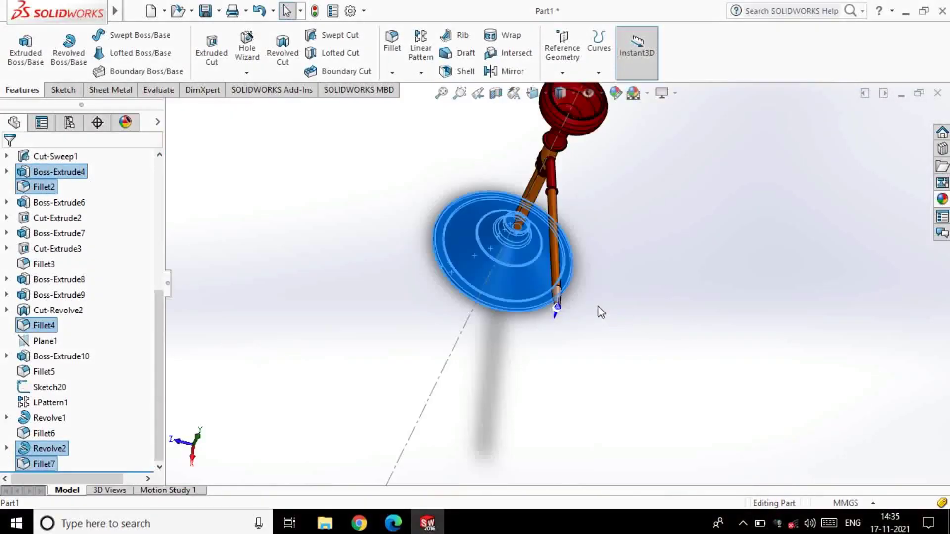
pyautogui.scroll(-4, 575, 237)
pyautogui.scroll(-2, 574, 213)
pyautogui.scroll(-2, 574, 210)
pyautogui.scroll(5, 569, 218)
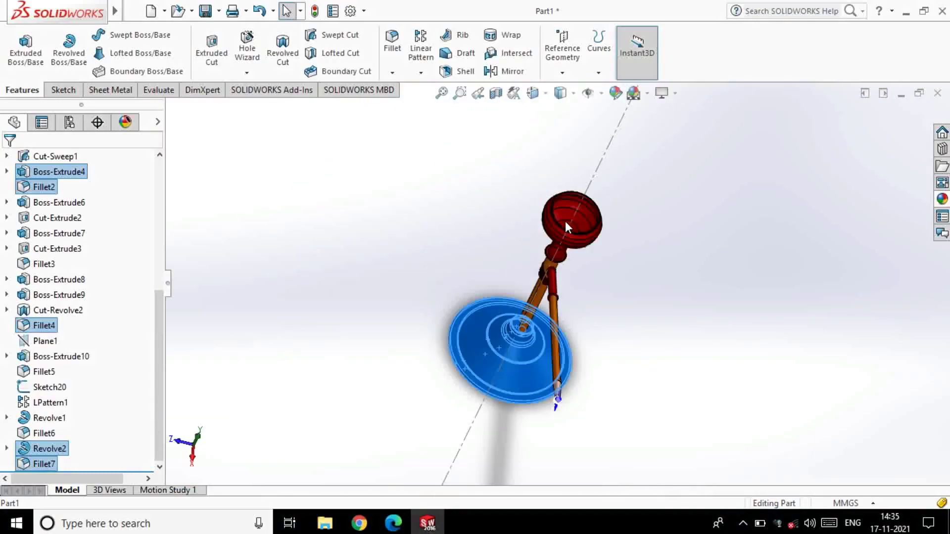
pyautogui.click(623, 96)
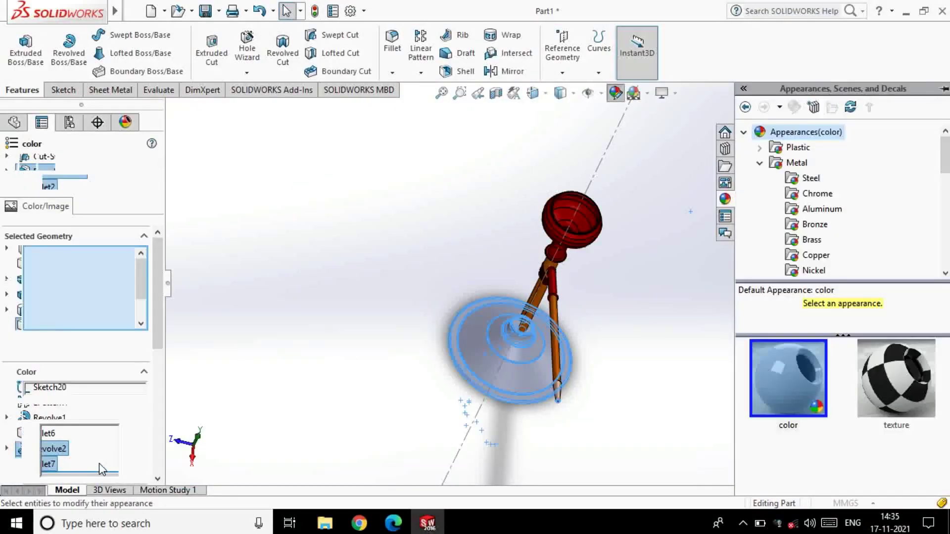
# Colour the disc yellow and keep the swept and slanted tubes orange.
pyautogui.click(66, 459)
pyautogui.click(9, 162)
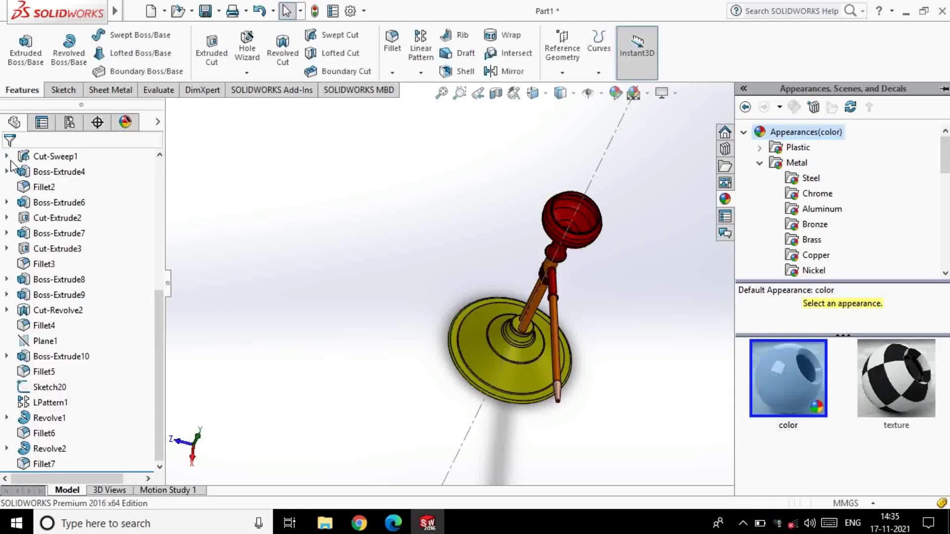
pyautogui.click(555, 284)
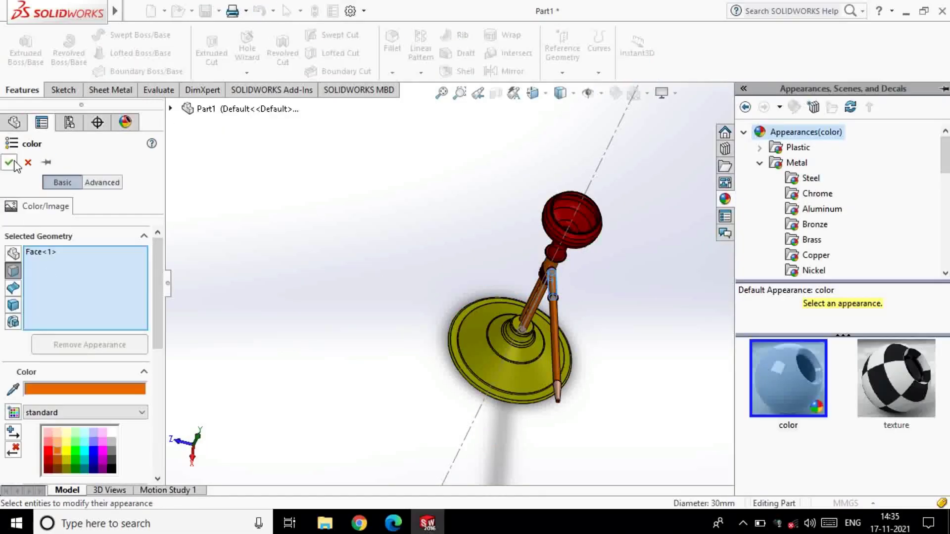
pyautogui.click(11, 163)
pyautogui.scroll(-5, 581, 295)
pyautogui.click(553, 248)
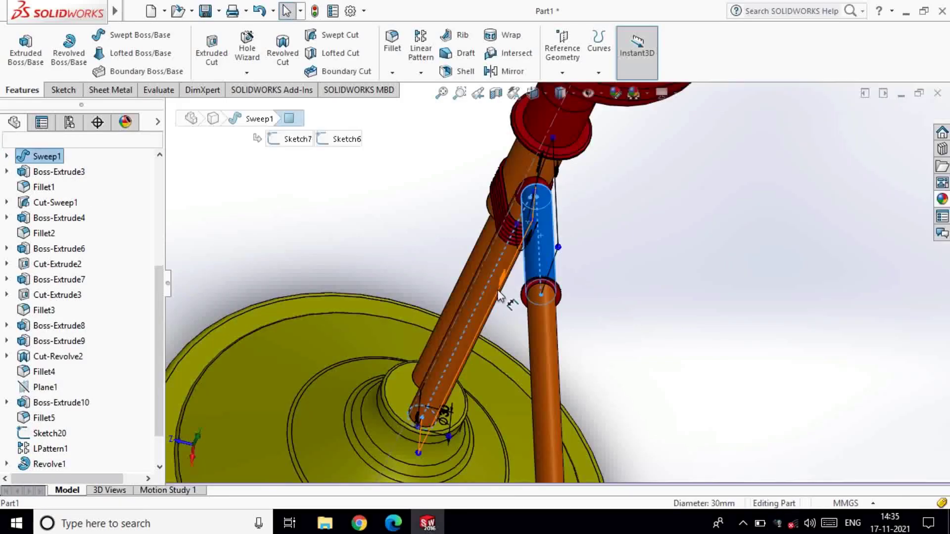
pyautogui.doubleClick(500, 293)
pyautogui.click(474, 313)
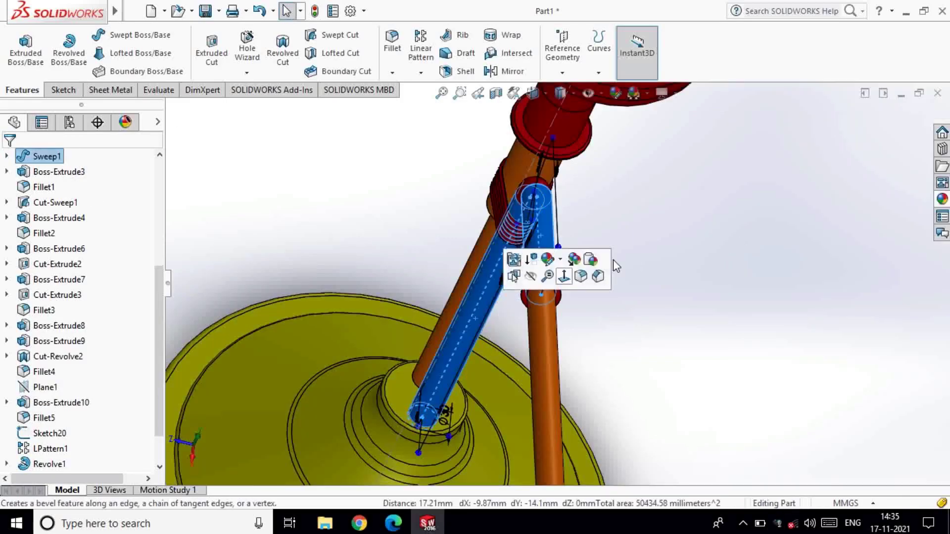
# Change the base disc to an olive-yellow colour and view it from above.
pyautogui.scroll(-5, 506, 253)
pyautogui.scroll(5, 559, 281)
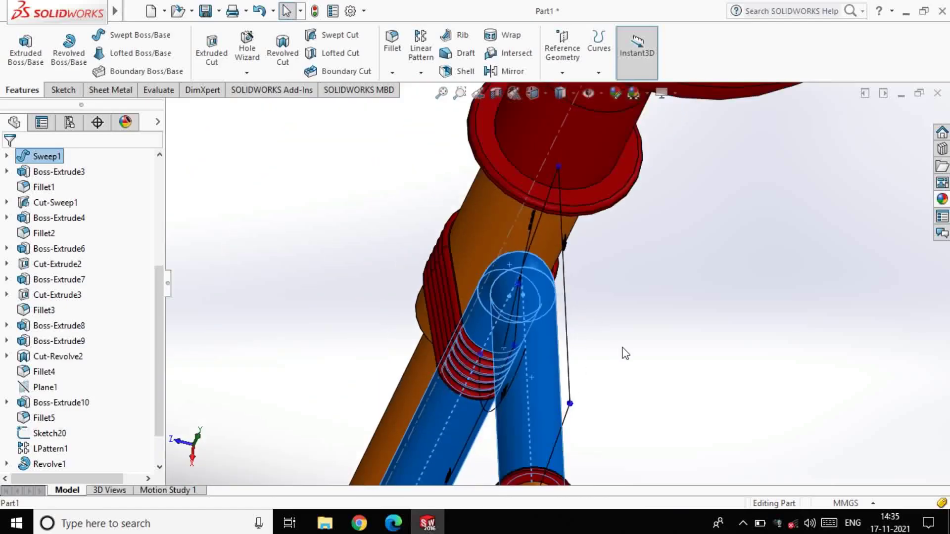
pyautogui.scroll(1, 559, 319)
pyautogui.scroll(-4, 530, 322)
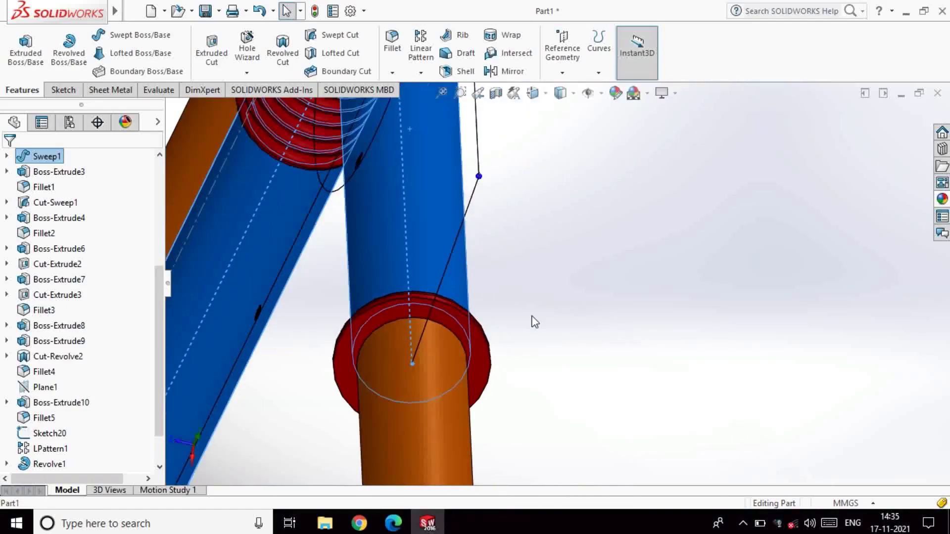
pyautogui.scroll(-2, 420, 312)
pyautogui.scroll(4, 396, 334)
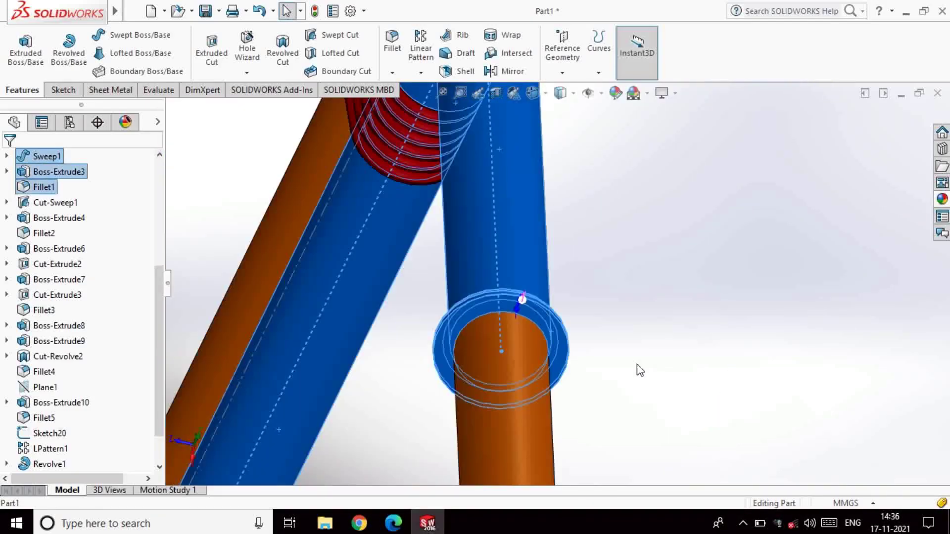
pyautogui.scroll(-2, 643, 322)
pyautogui.scroll(-2, 434, 376)
pyautogui.scroll(2, 488, 384)
pyautogui.scroll(3, 488, 384)
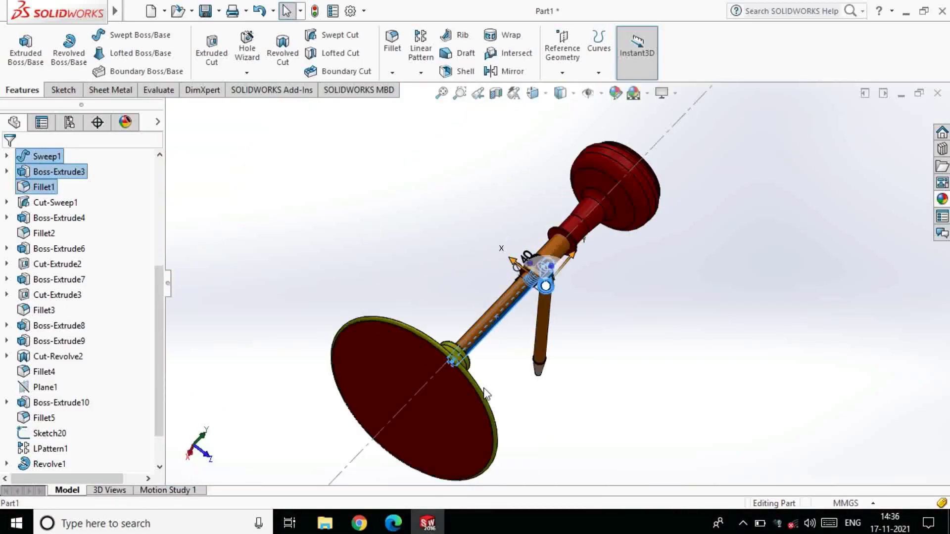
pyautogui.scroll(-4, 465, 325)
pyautogui.scroll(2, 464, 325)
pyautogui.scroll(-3, 618, 198)
pyautogui.scroll(-3, 569, 356)
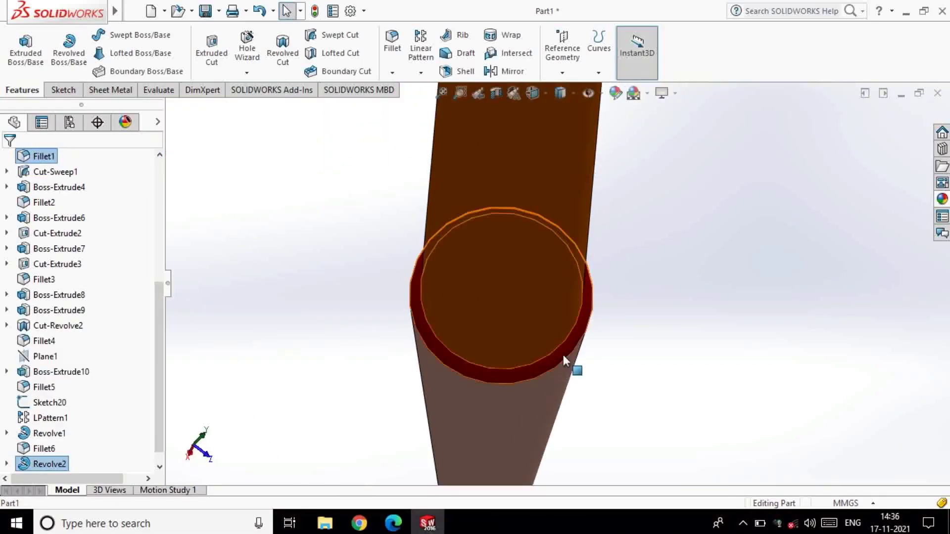
pyautogui.scroll(5, 588, 389)
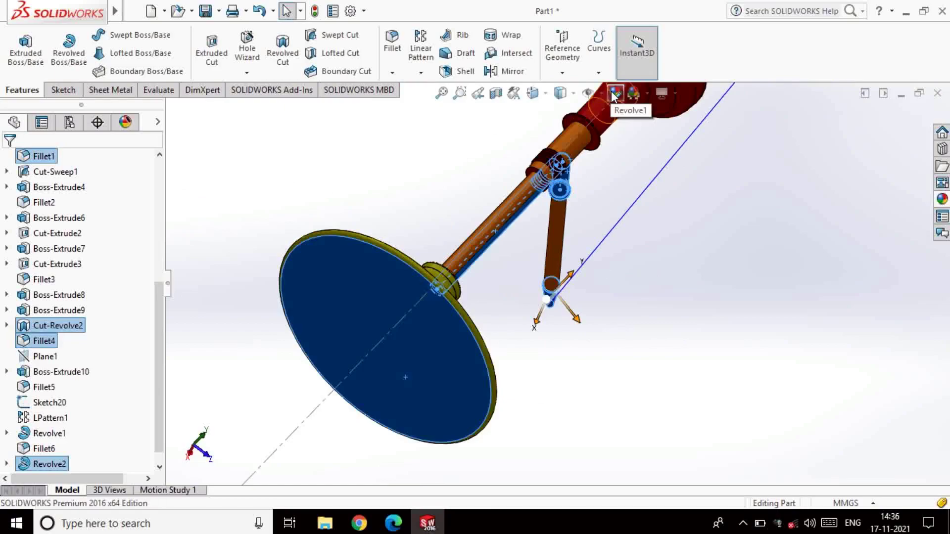
pyautogui.scroll(-3, 74, 431)
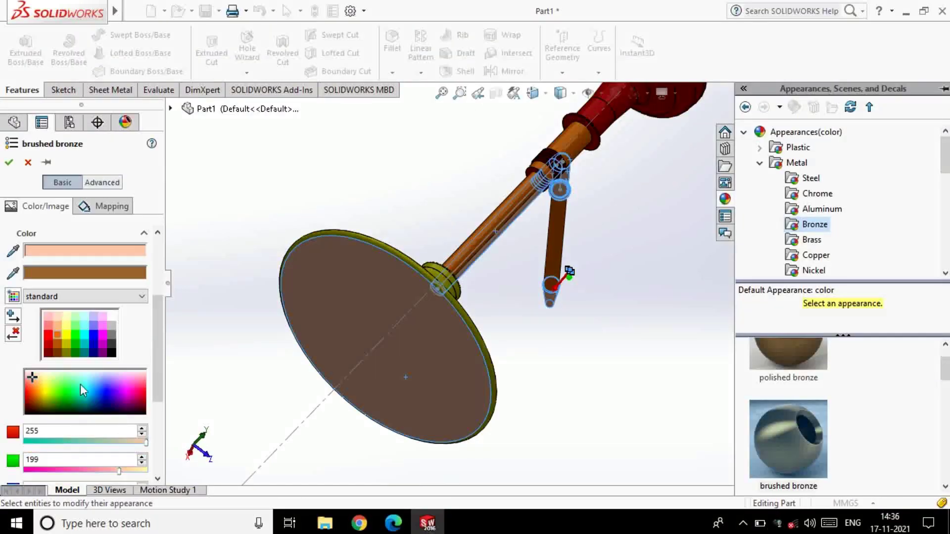
pyautogui.click(66, 345)
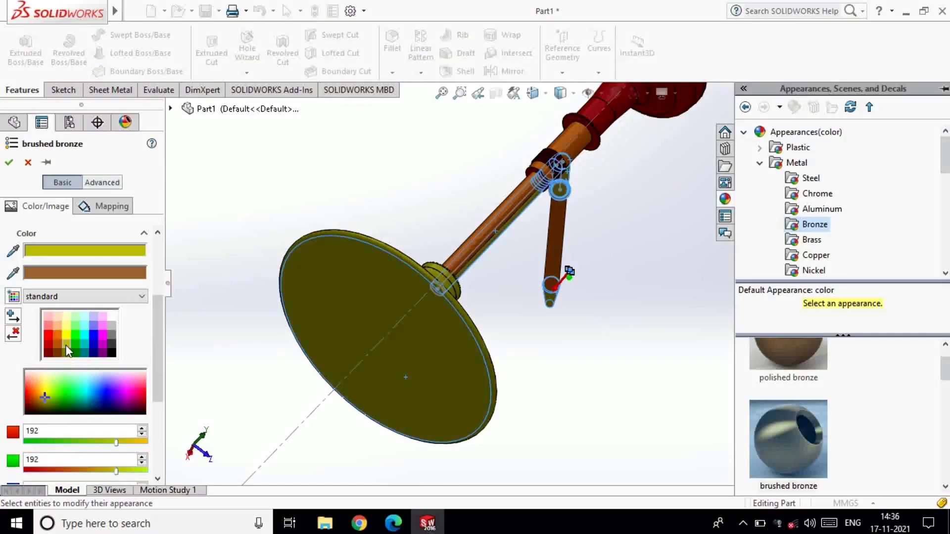
pyautogui.click(7, 163)
pyautogui.scroll(3, 633, 317)
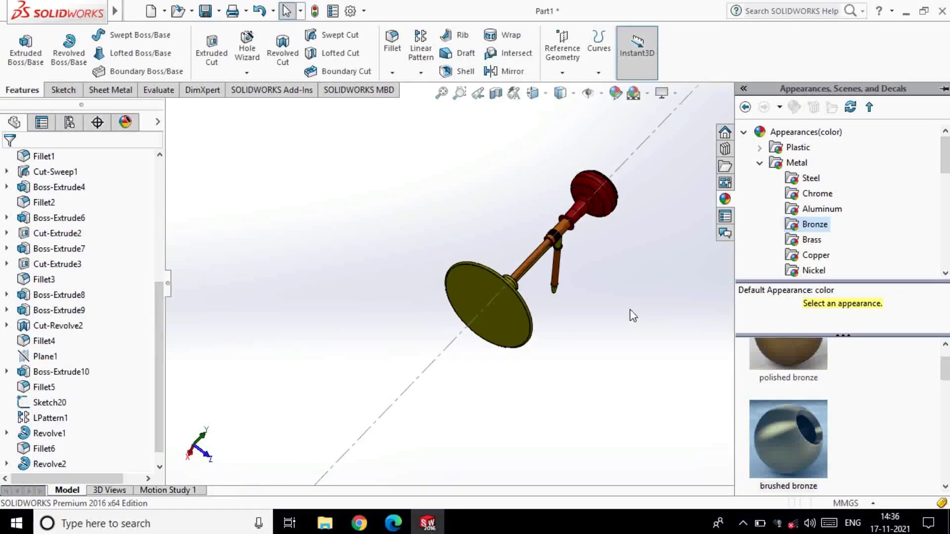
pyautogui.moveTo(630, 313); pyautogui.dragTo(513, 284, button='middle')
pyautogui.scroll(-3, 519, 269)
pyautogui.scroll(-3, 524, 263)
# Colour the LPattern1 coil rings green.
pyautogui.scroll(-5, 435, 222)
pyautogui.click(49, 418)
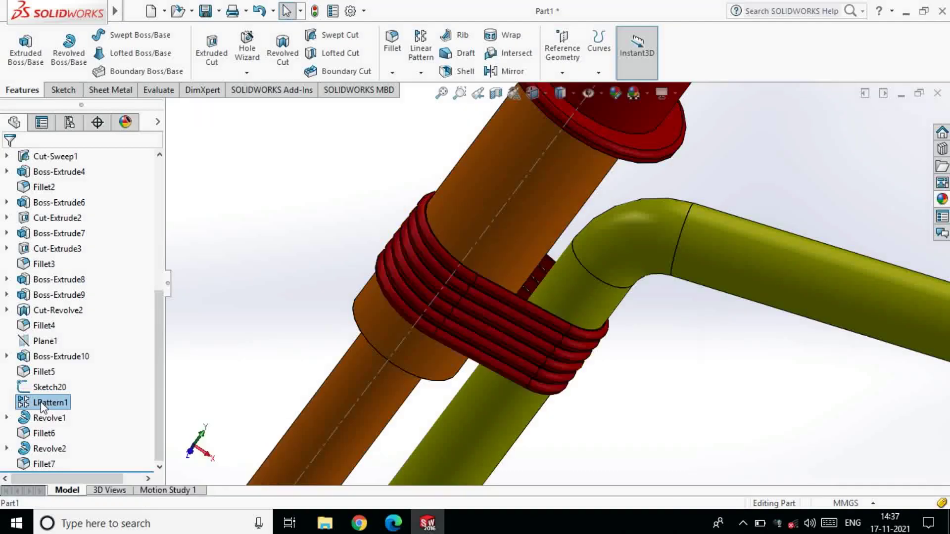
pyautogui.click(505, 319)
pyautogui.click(615, 93)
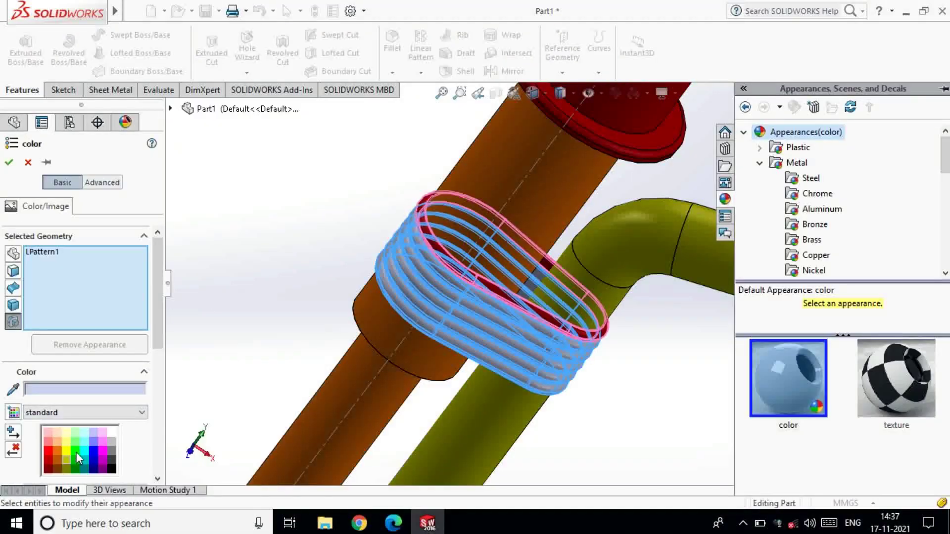
pyautogui.click(76, 452)
pyautogui.click(9, 162)
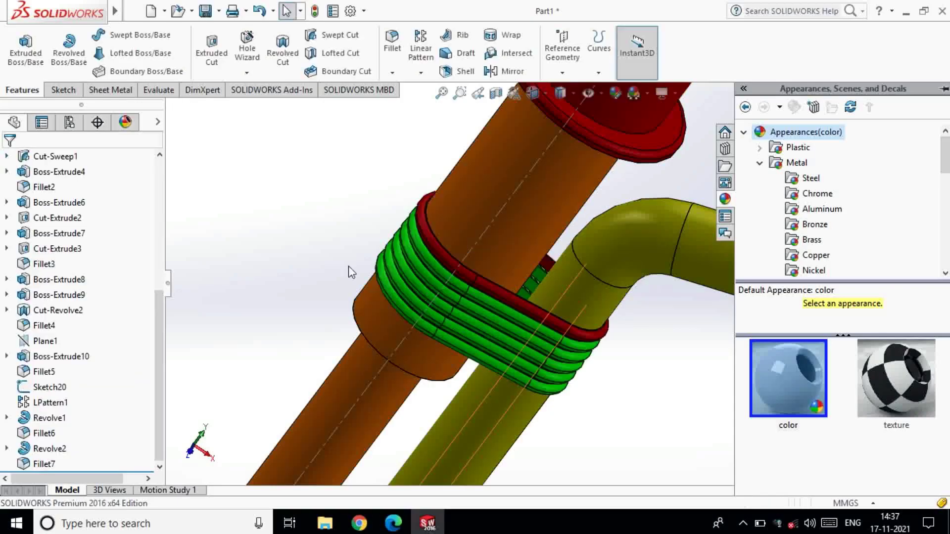
# Apply the same green to the top ring, Boss-Extrude10 and Fillet5.
pyautogui.click(499, 292)
pyautogui.click(51, 357)
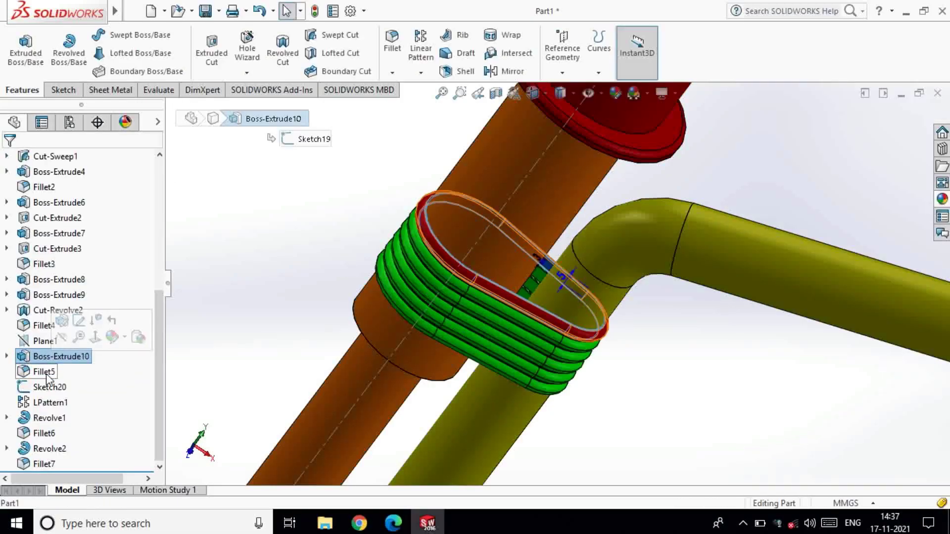
pyautogui.keyDown('ctrl'); pyautogui.click(50, 371); pyautogui.keyUp('ctrl')
pyautogui.click(614, 95)
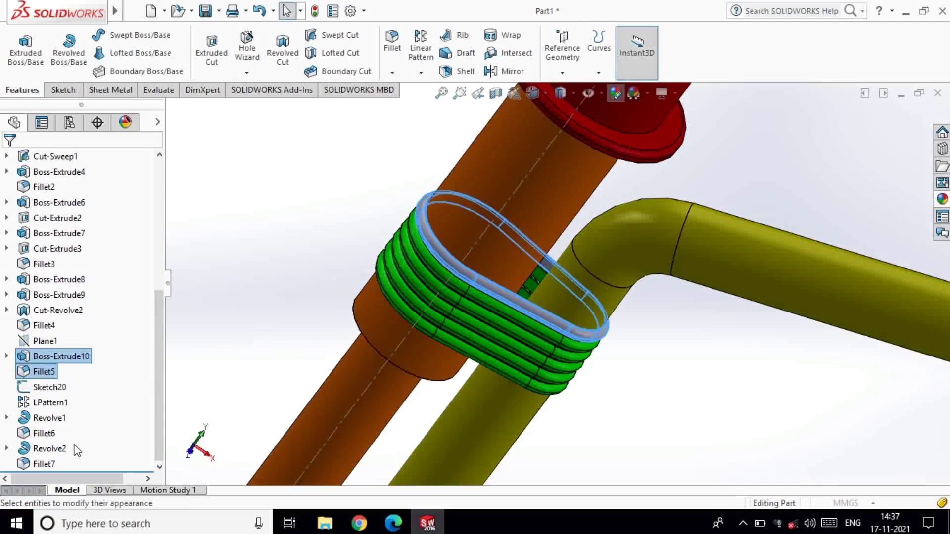
pyautogui.click(77, 452)
pyautogui.click(9, 162)
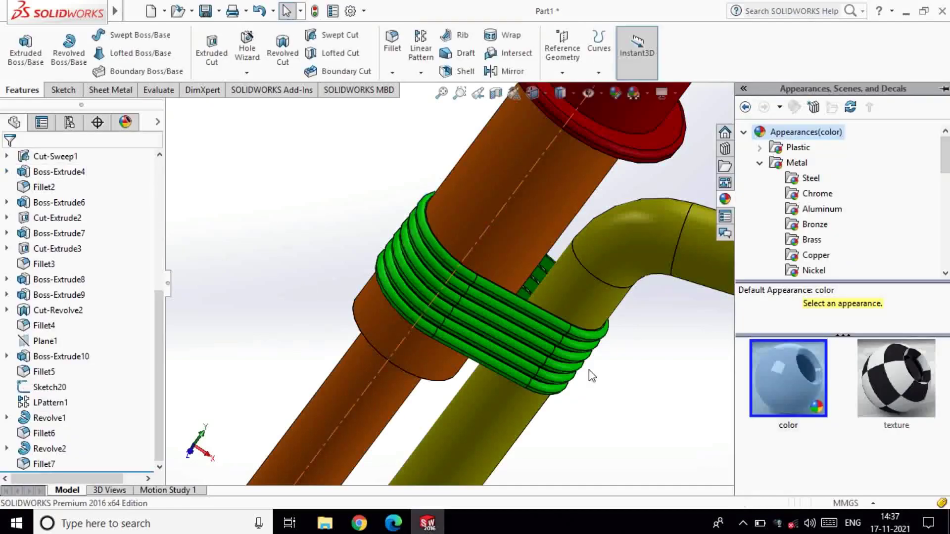